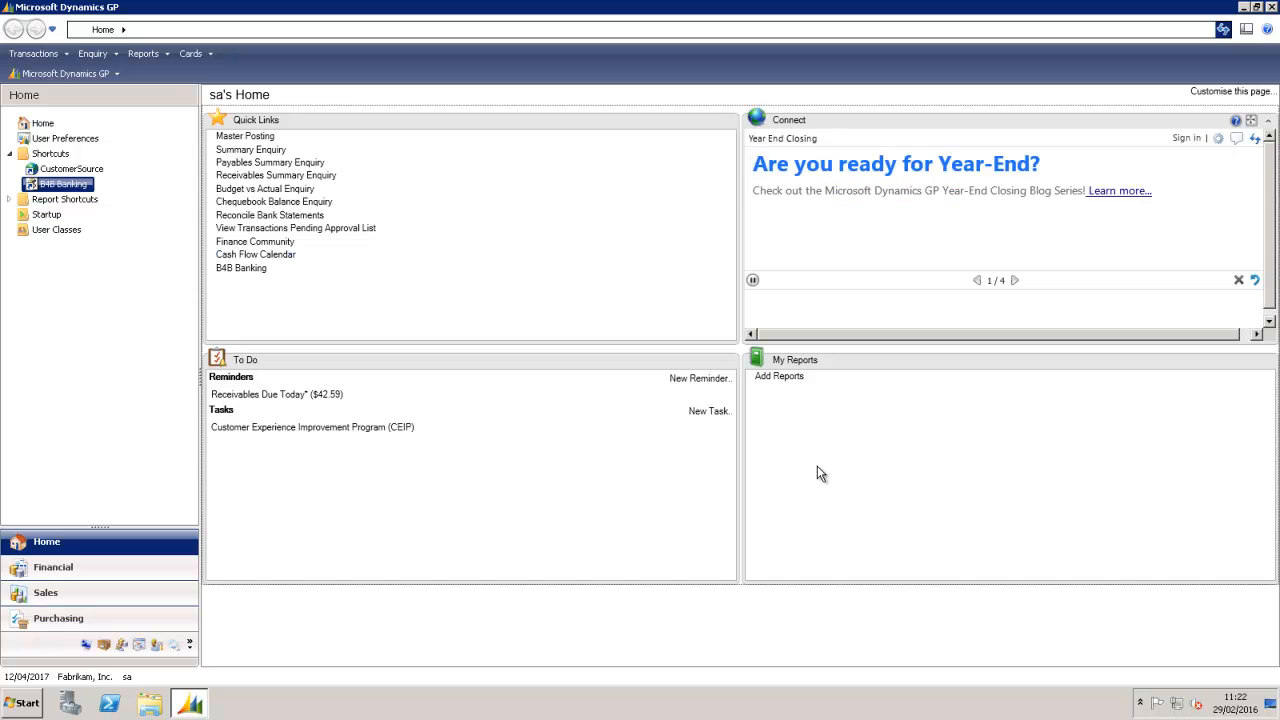
Step: Start a payables invoice described 'test invoice' for creditor SHIPPING0001
left_click(36, 56)
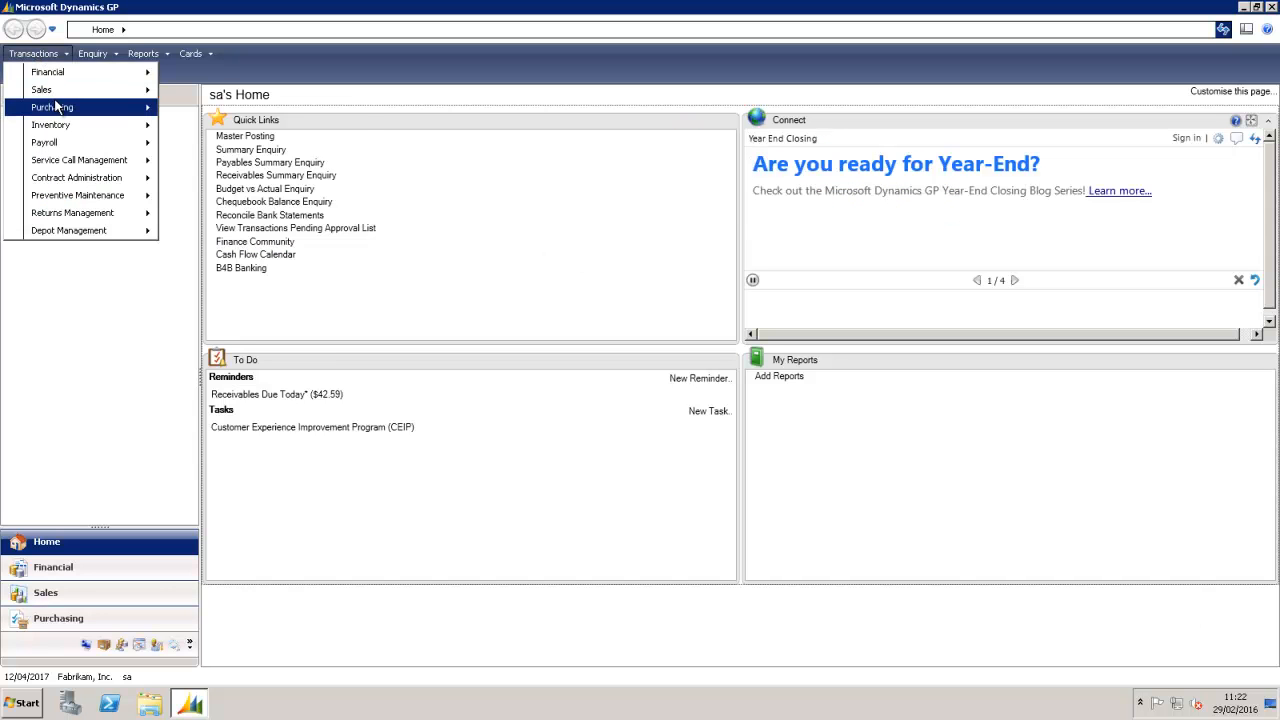
mouse_move(58, 108)
left_click(222, 273)
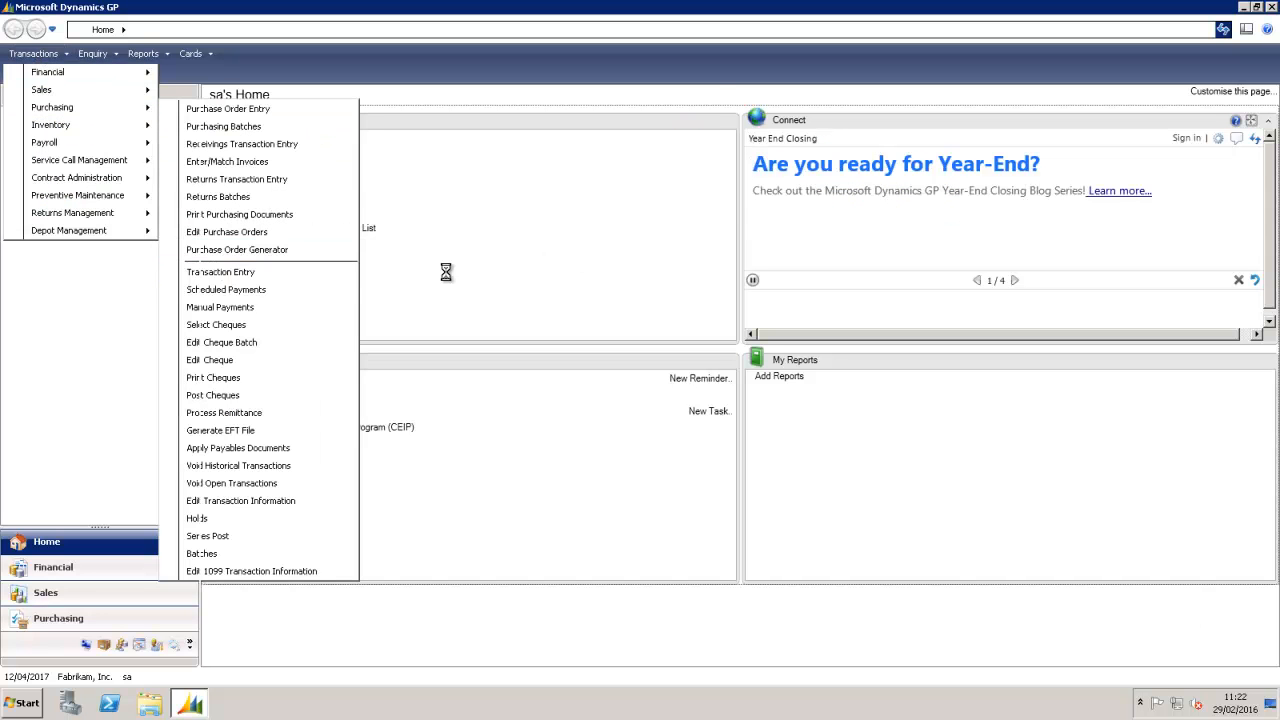
left_click(355, 191)
type("test invoice")
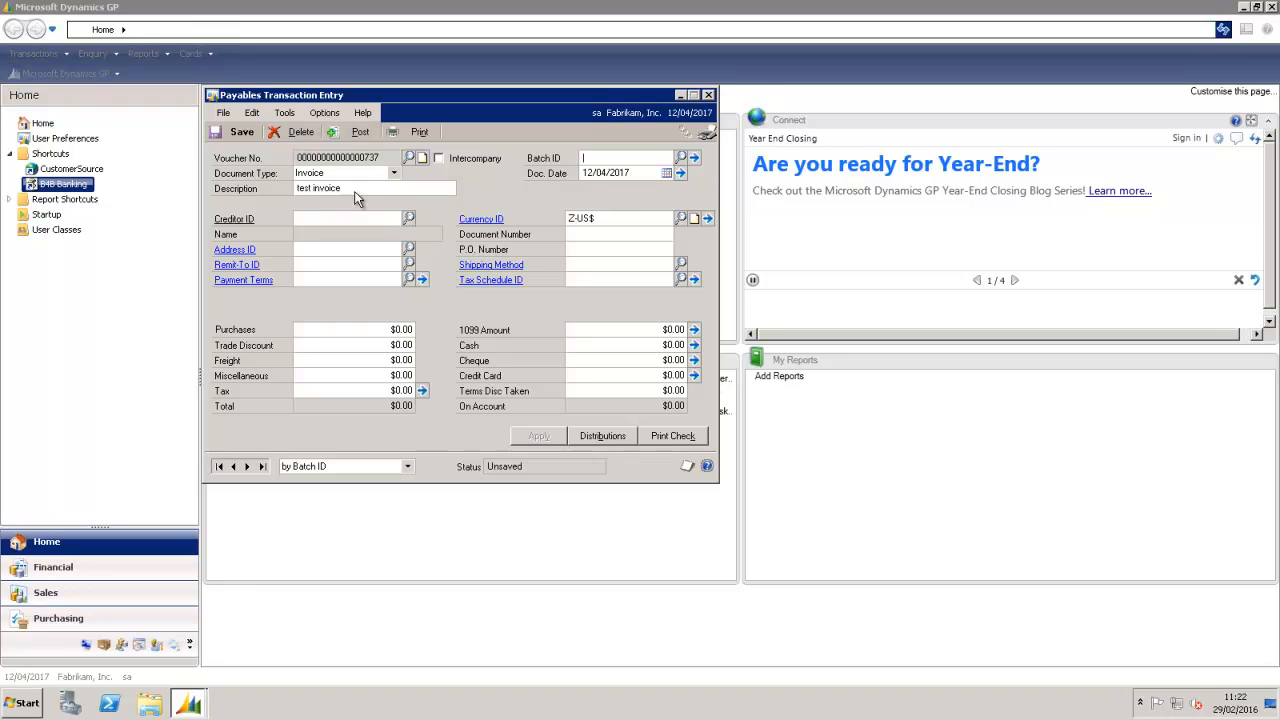
key("Tab")
key("Tab")
type("shi")
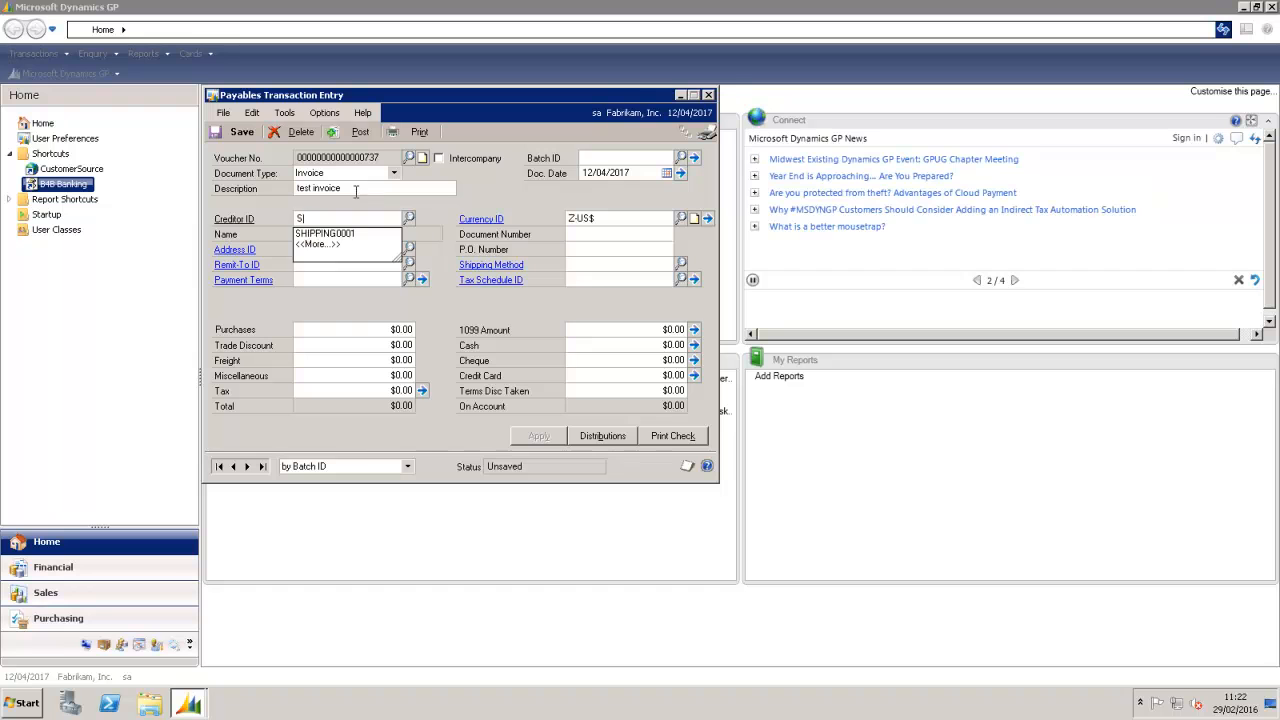
left_click(333, 235)
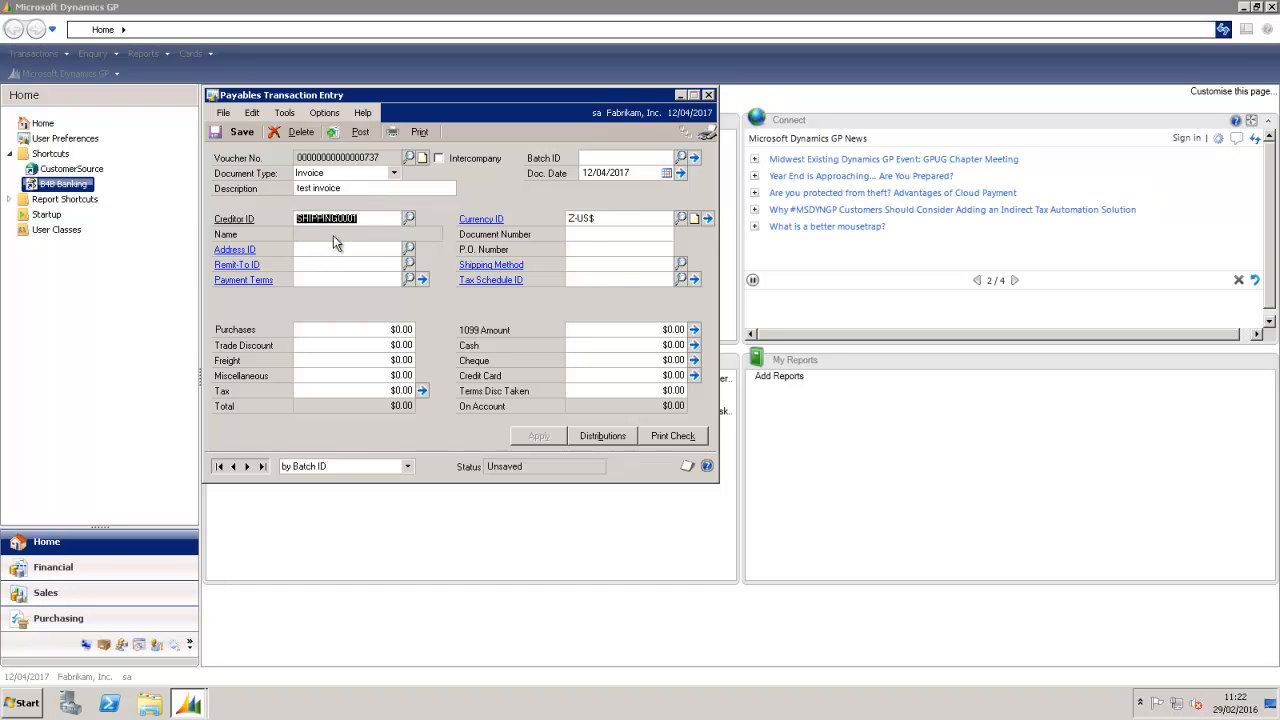
left_click(586, 236)
Step: Enter document number INV12345 with purchases of 345 and post it, skipping the journal printout
type("INV12345")
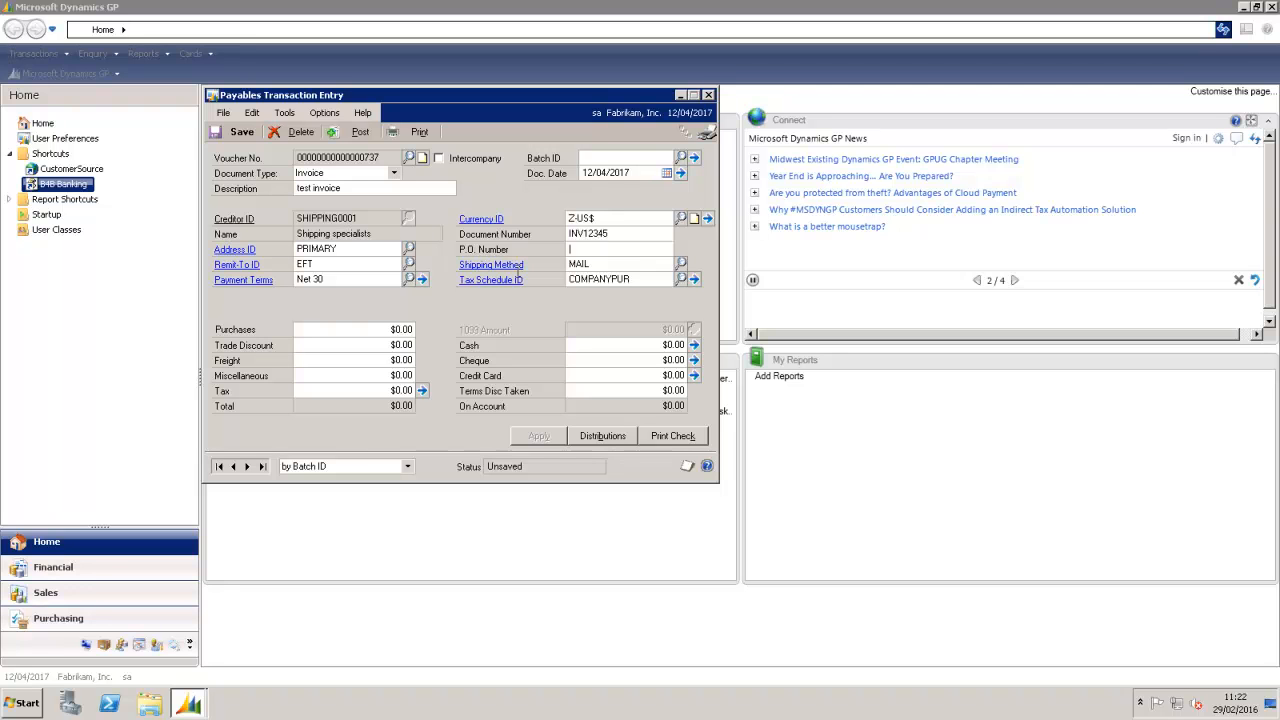
left_click(382, 333)
type("345")
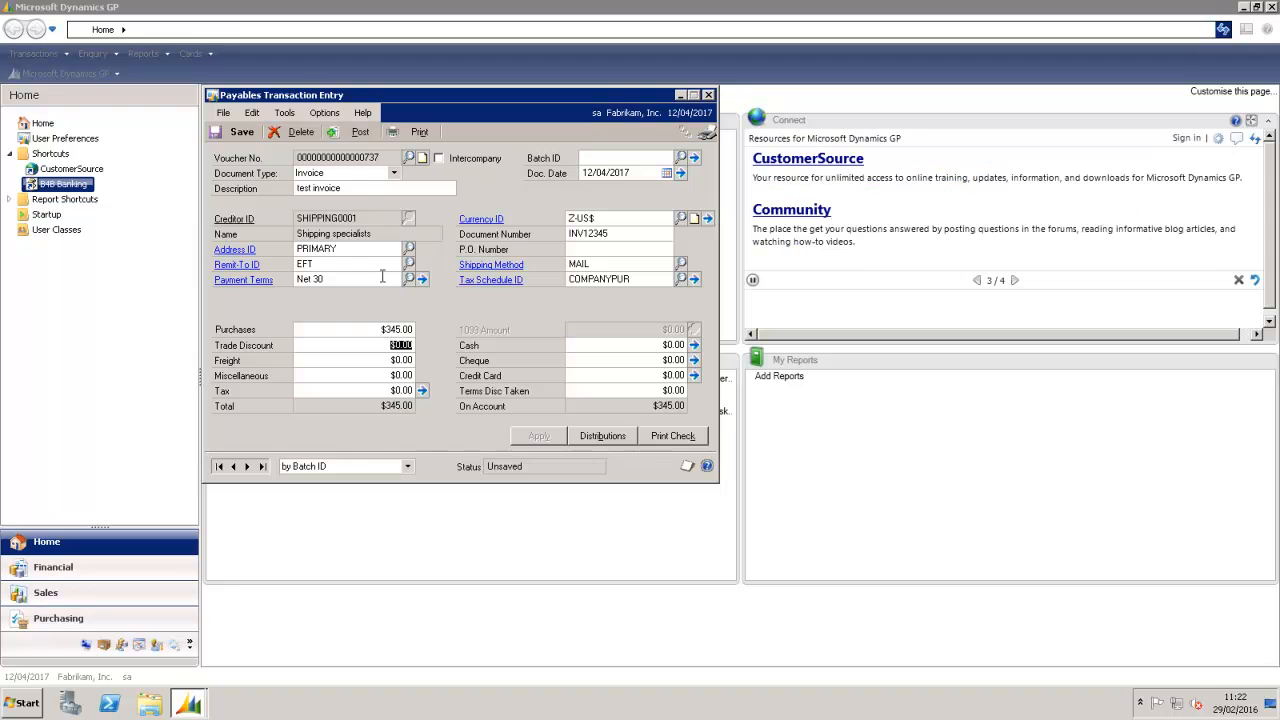
left_click(350, 132)
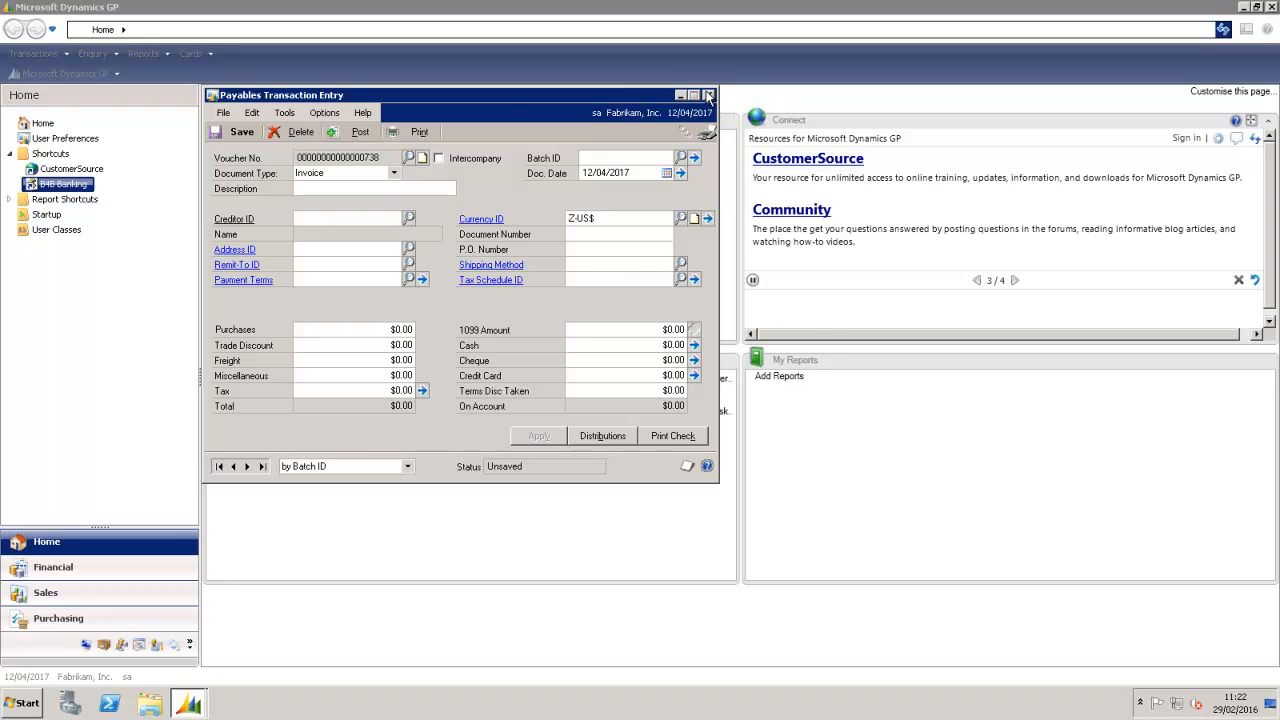
left_click(766, 477)
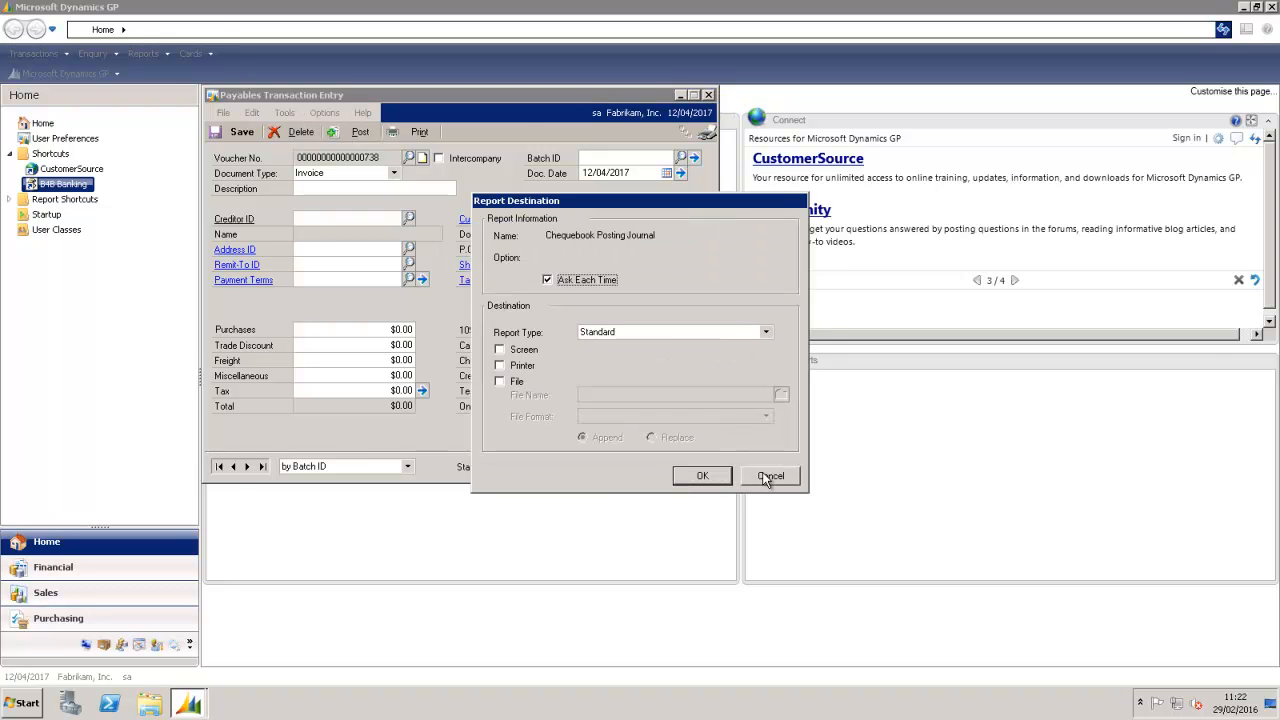
Step: Skip the remaining posting journal and start a payables batch with ID USD EFT
left_click(766, 477)
left_click(34, 53)
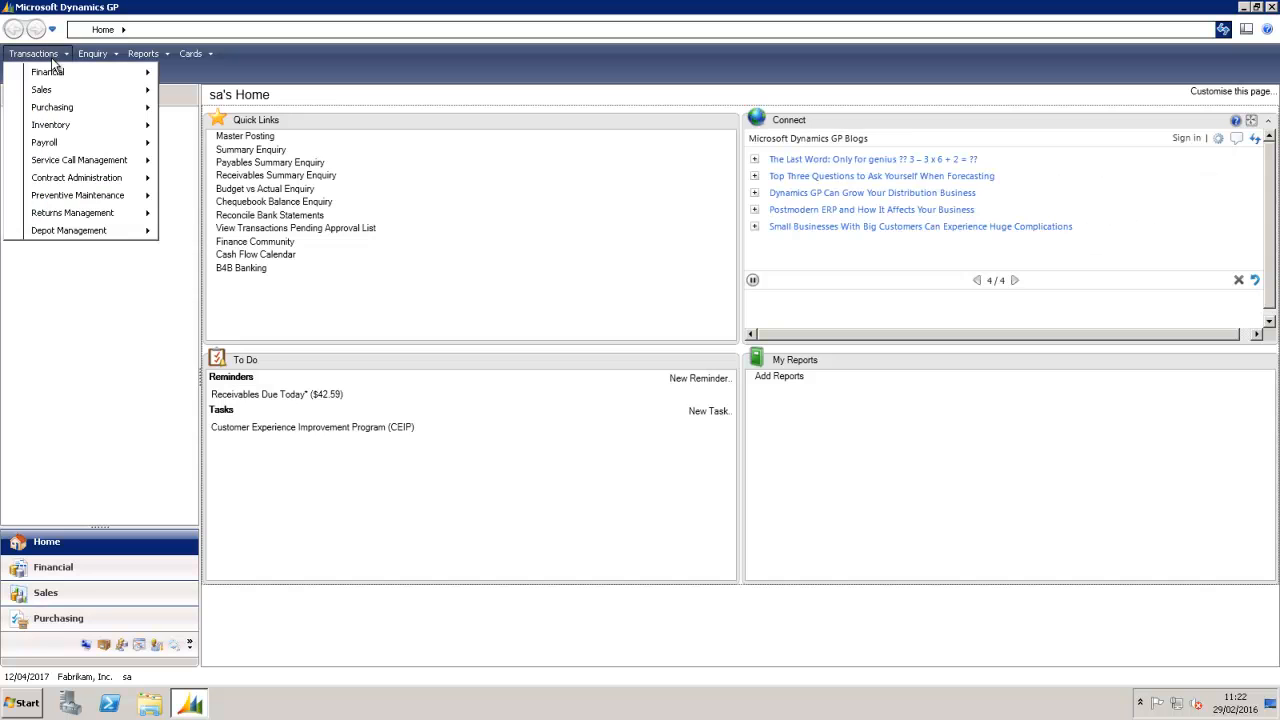
mouse_move(62, 110)
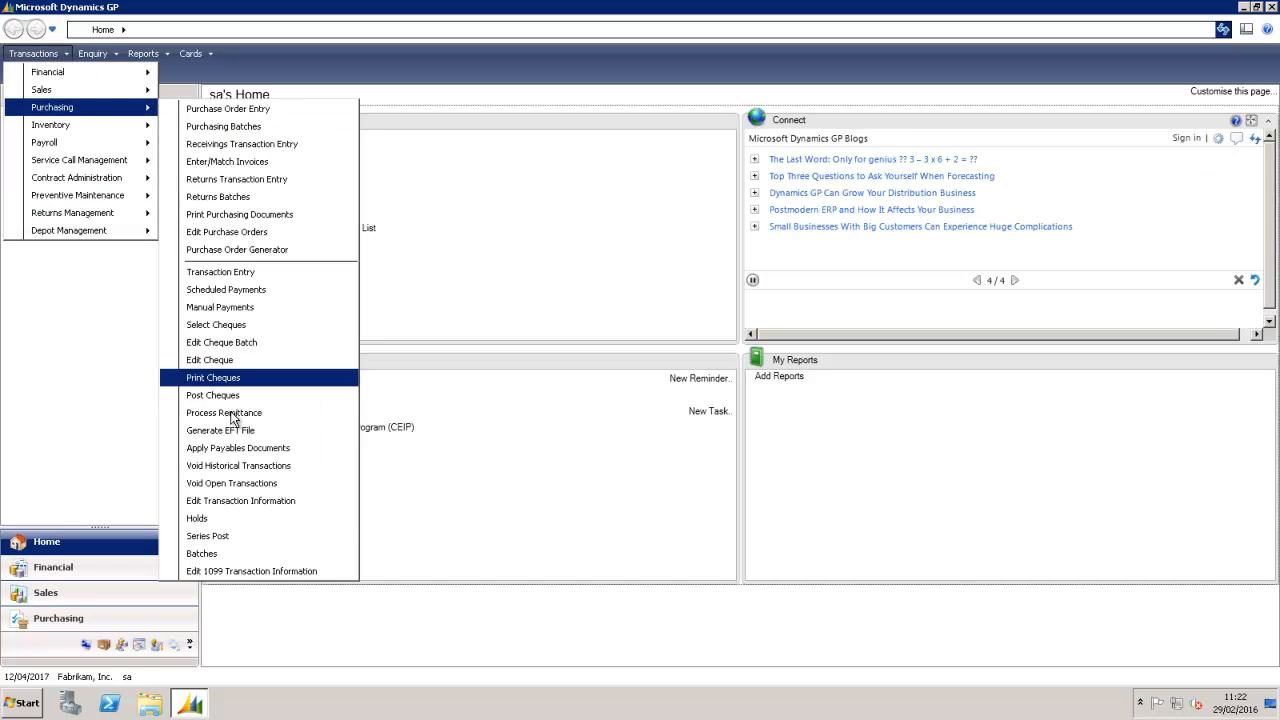
left_click(215, 553)
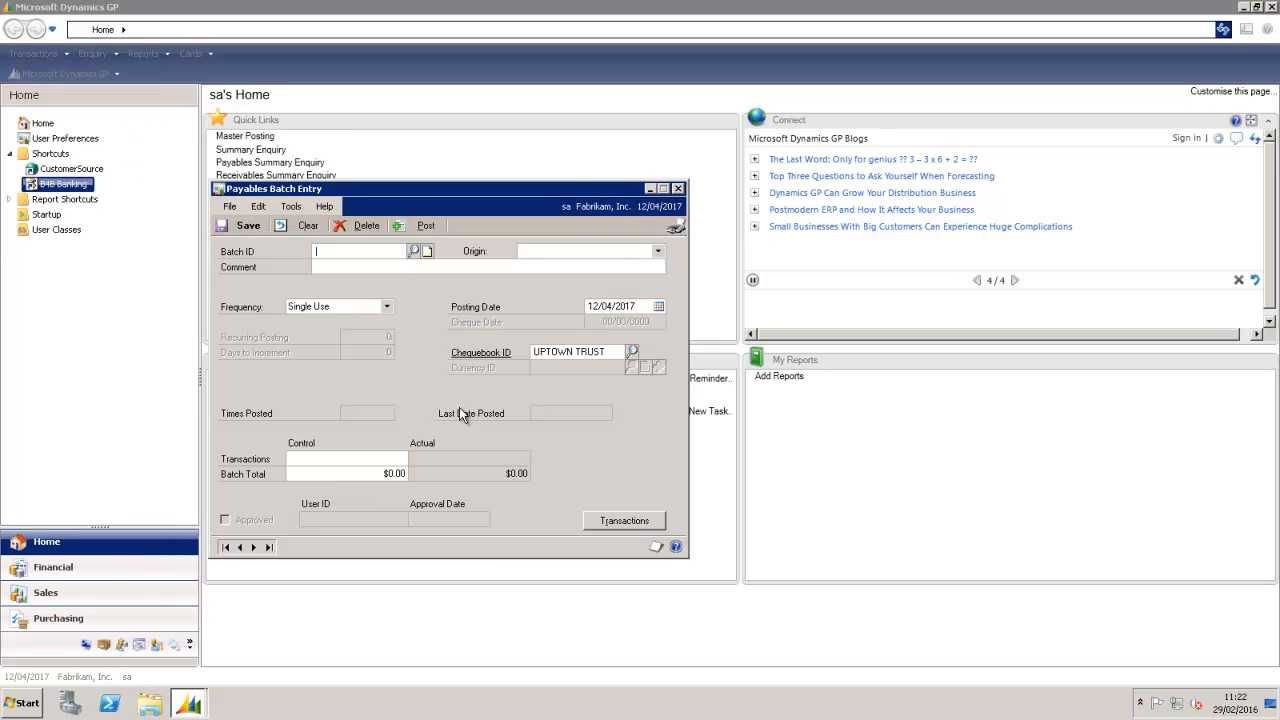
type("USD EFT")
key("Tab")
Step: Make it a Computer Cheque batch commented 'USD EFT', paid by EFT from UPTOWN TRUST, and save it
left_click(585, 251)
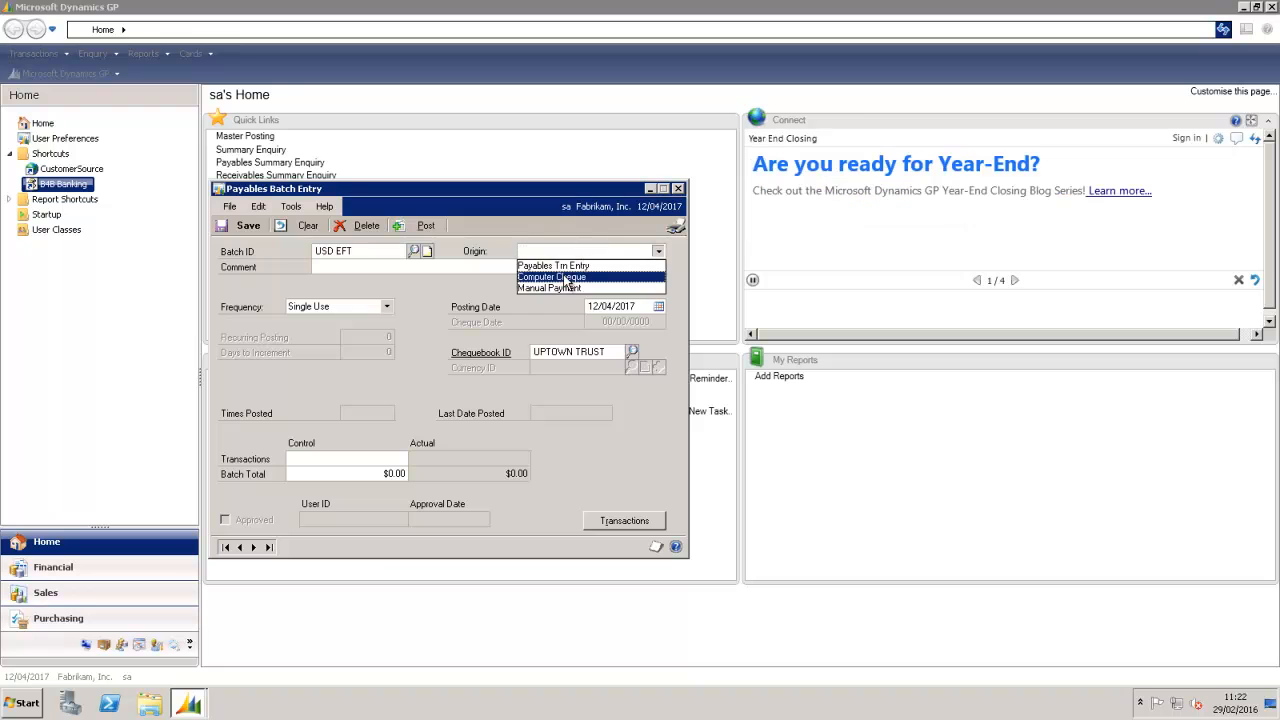
left_click(563, 279)
left_click(498, 268)
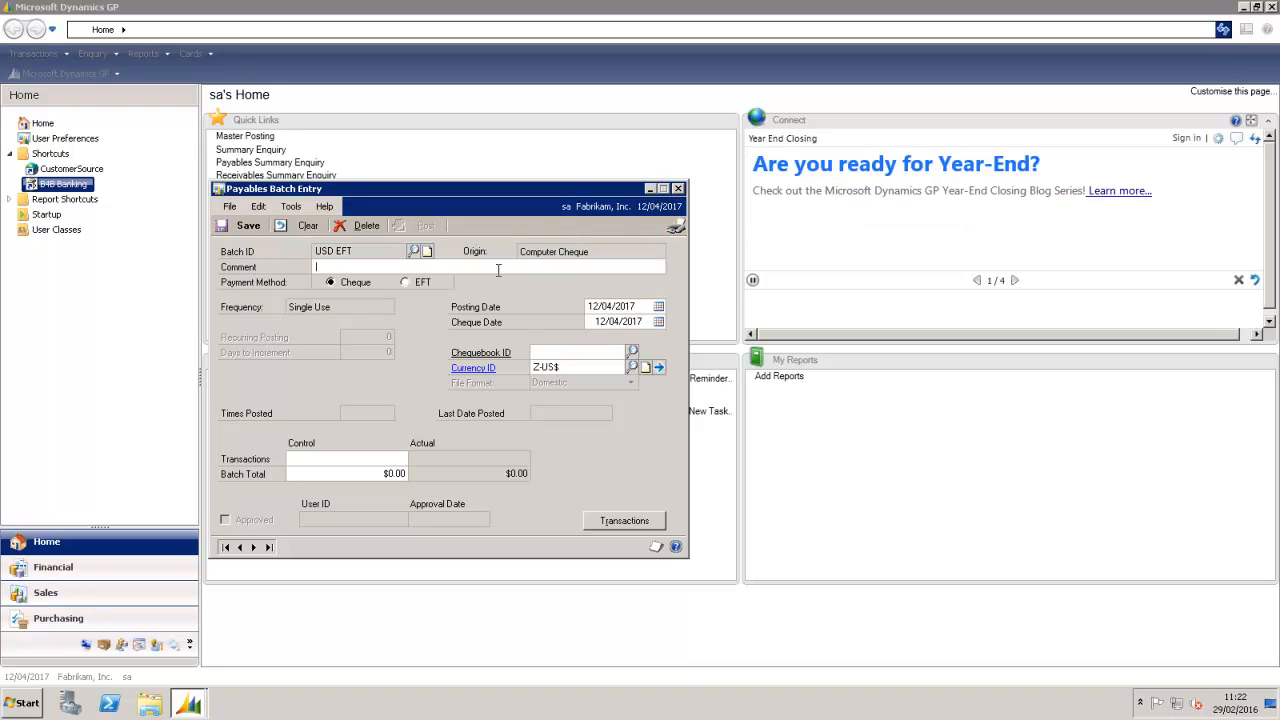
type("USD EFT")
left_click(632, 352)
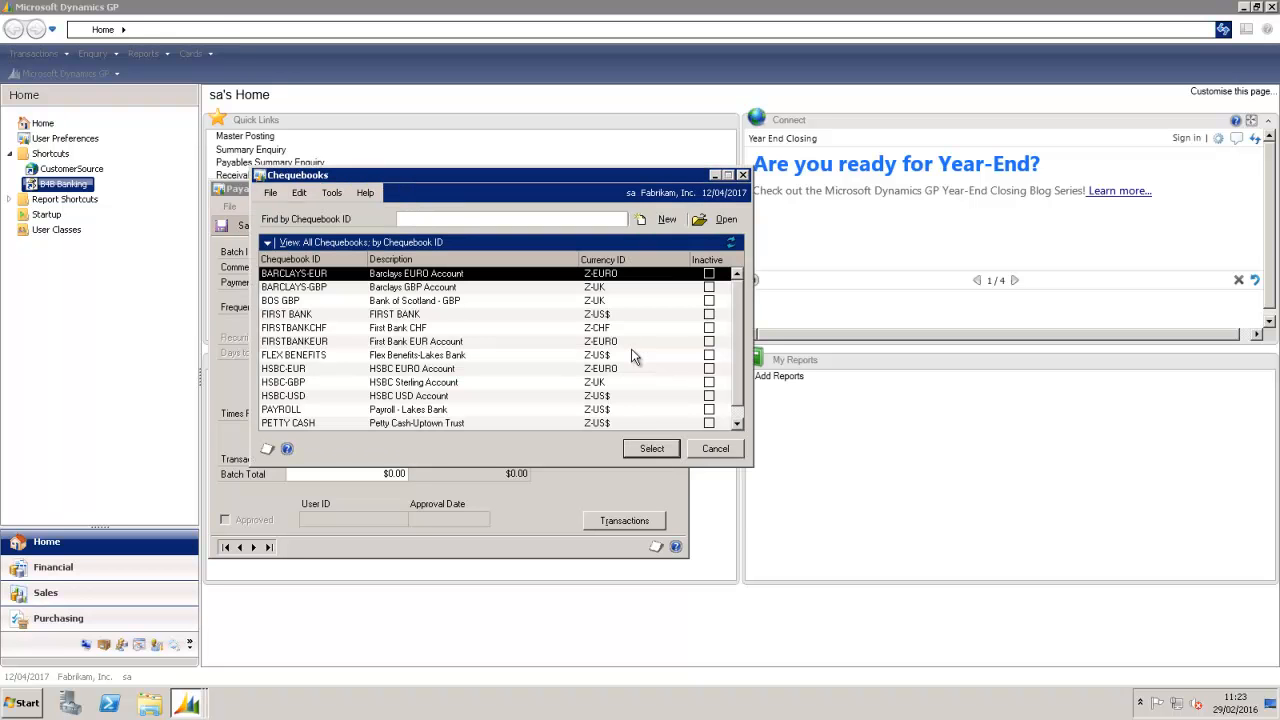
left_click(736, 423)
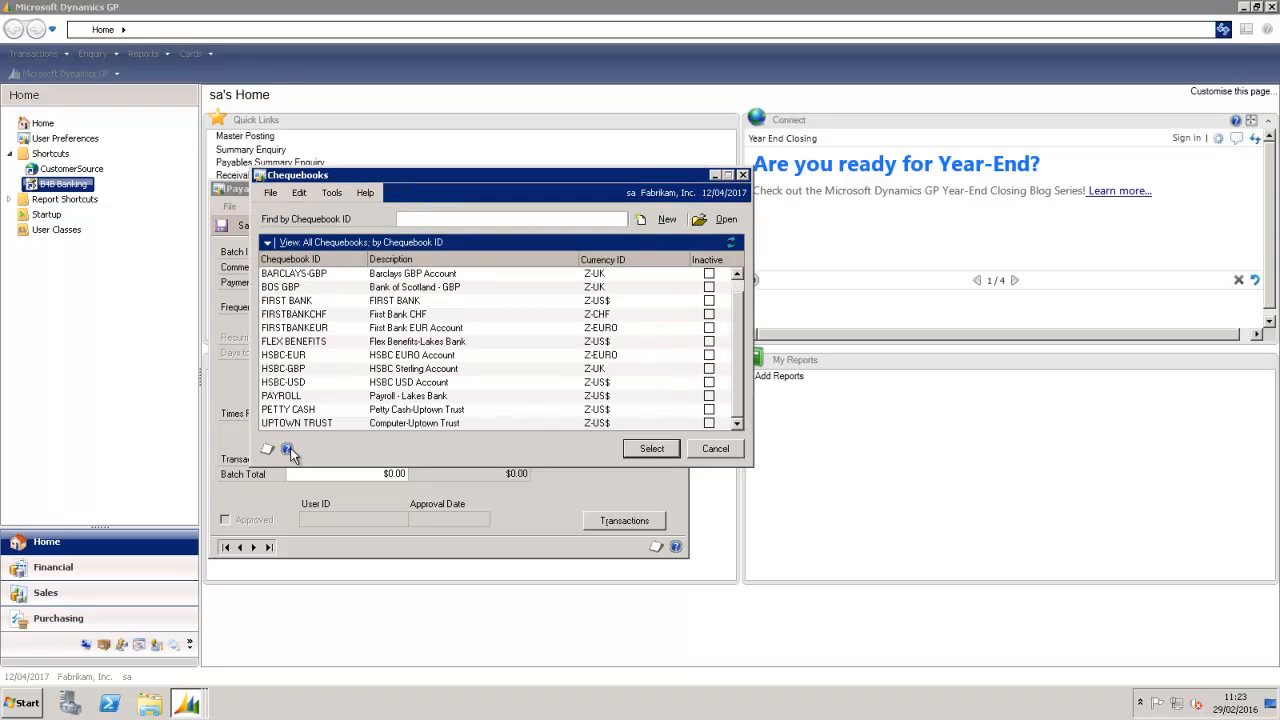
double_click(273, 422)
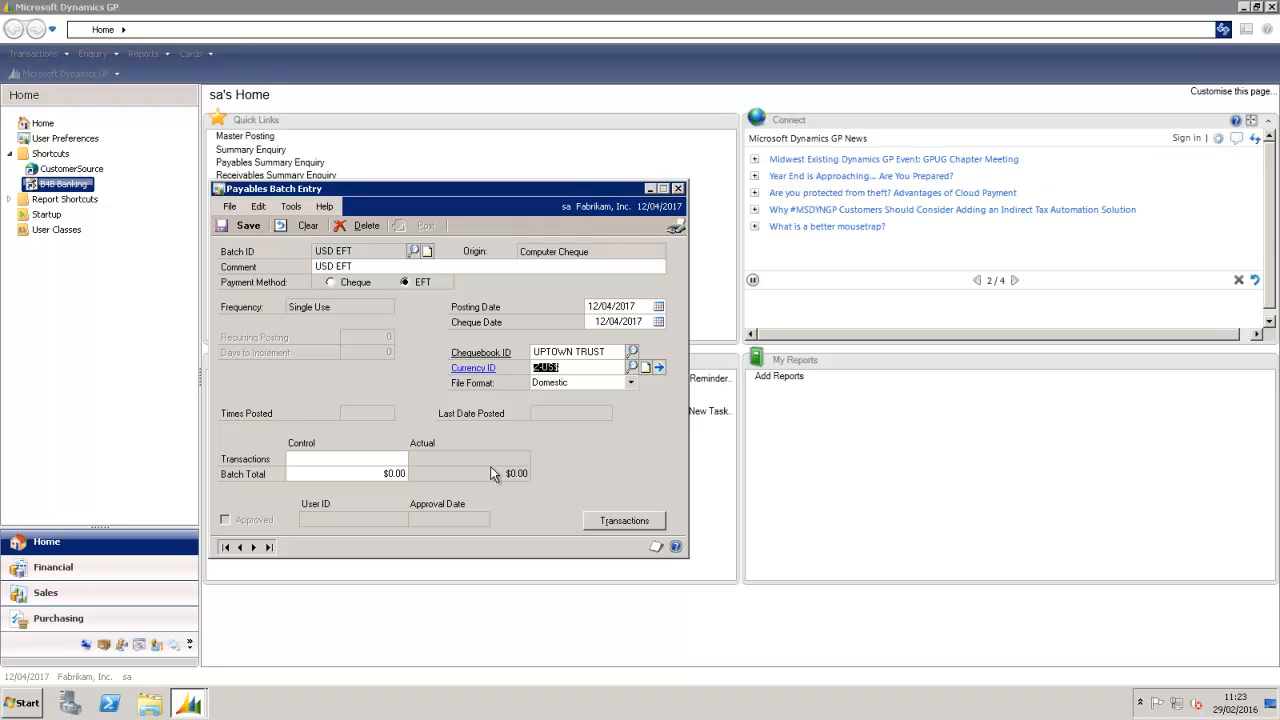
left_click(605, 519)
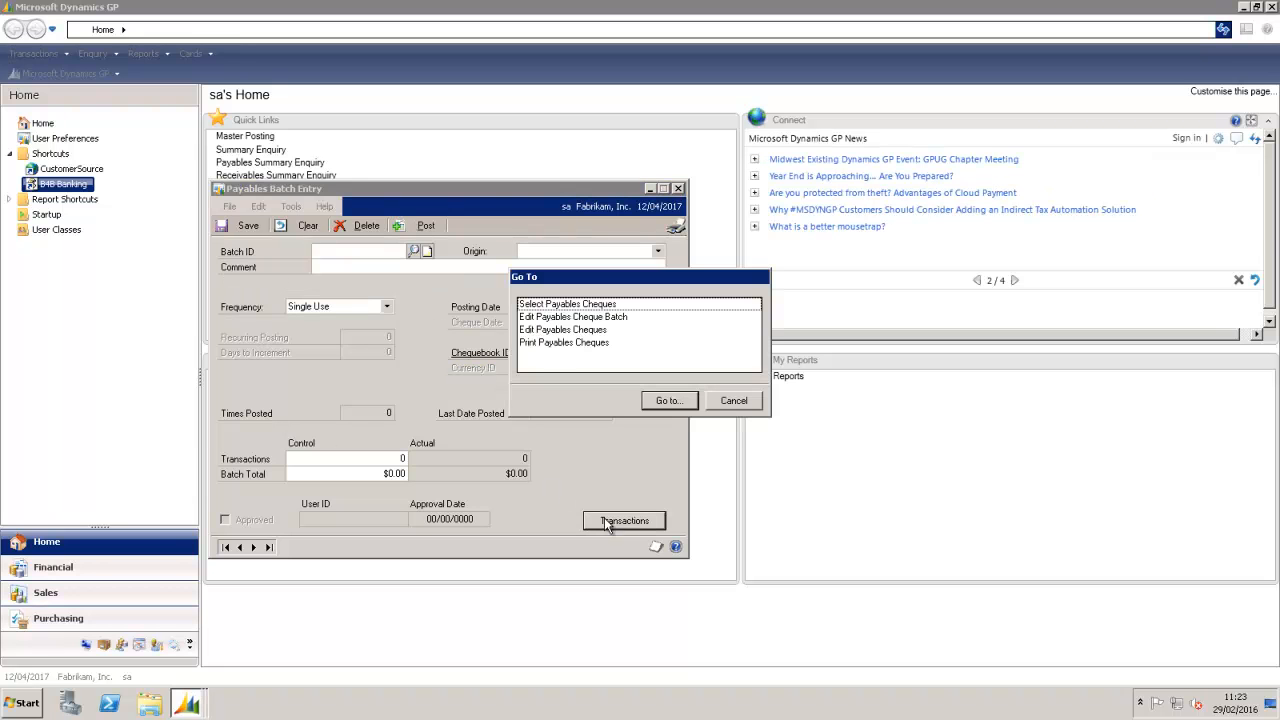
Step: Build the USD EFT batch in Select Payables Cheques to a $37,508.25 total and process it
left_click(566, 305)
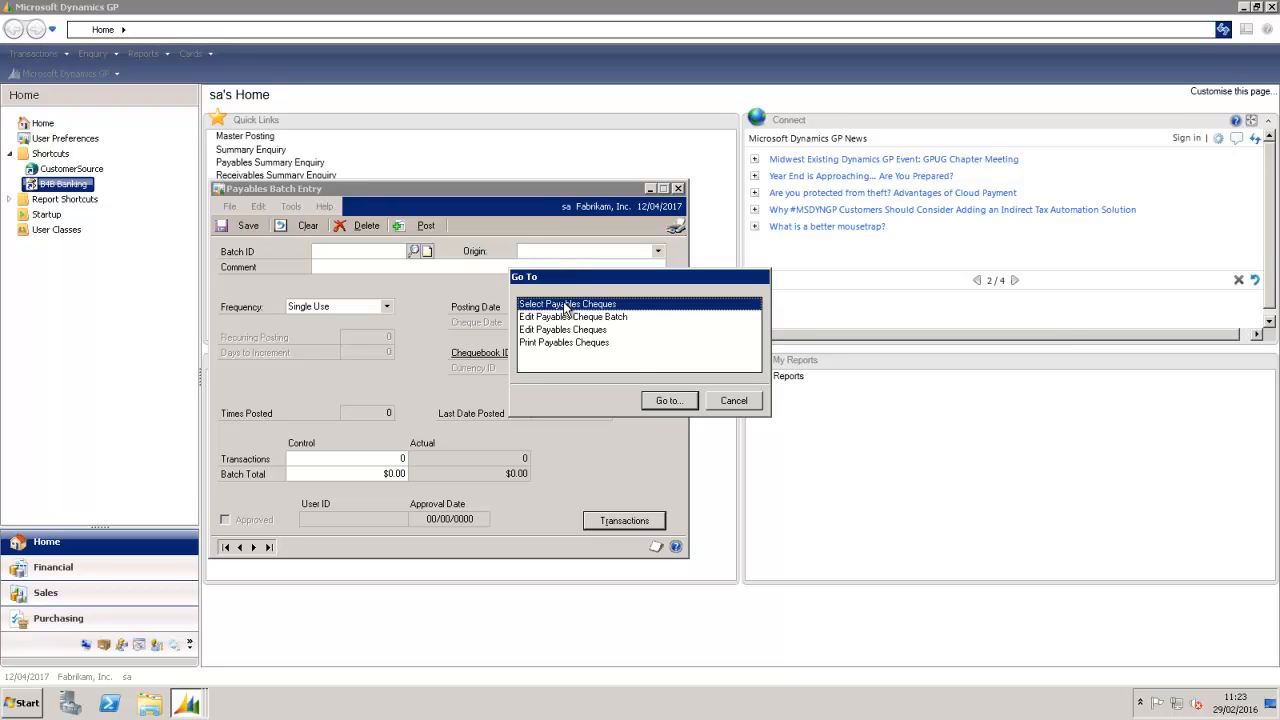
left_click(653, 400)
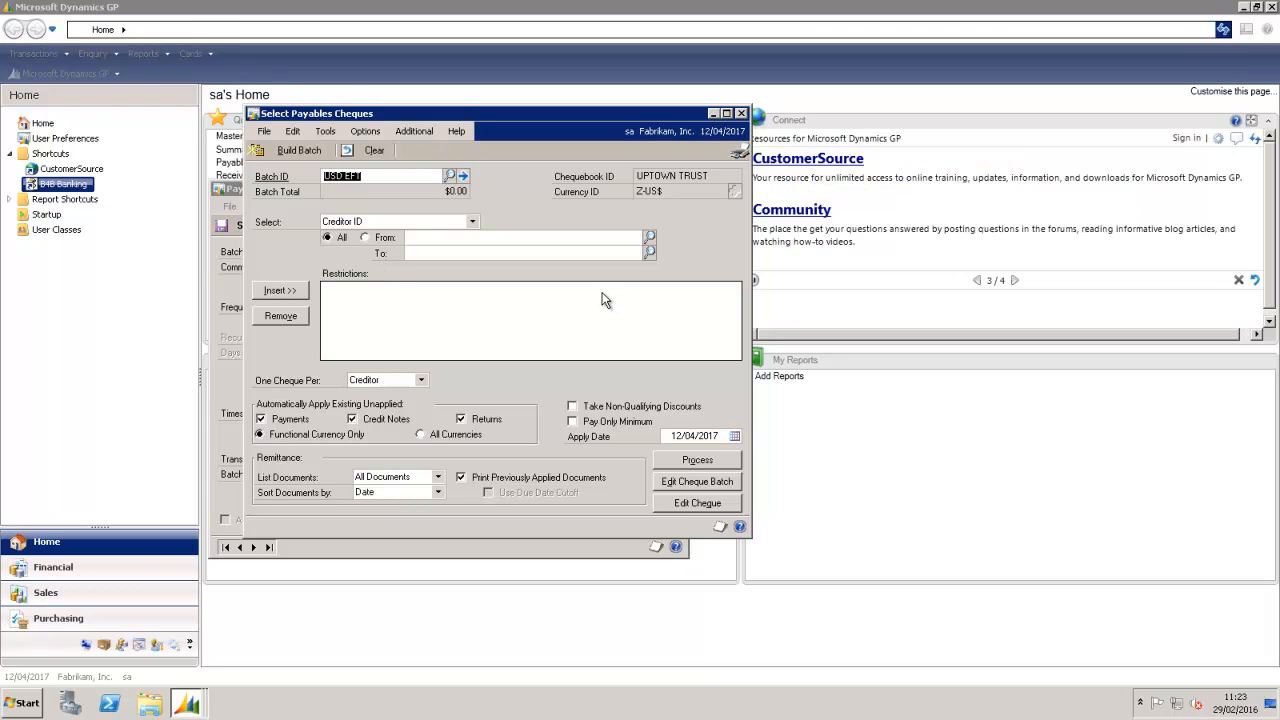
left_click(297, 153)
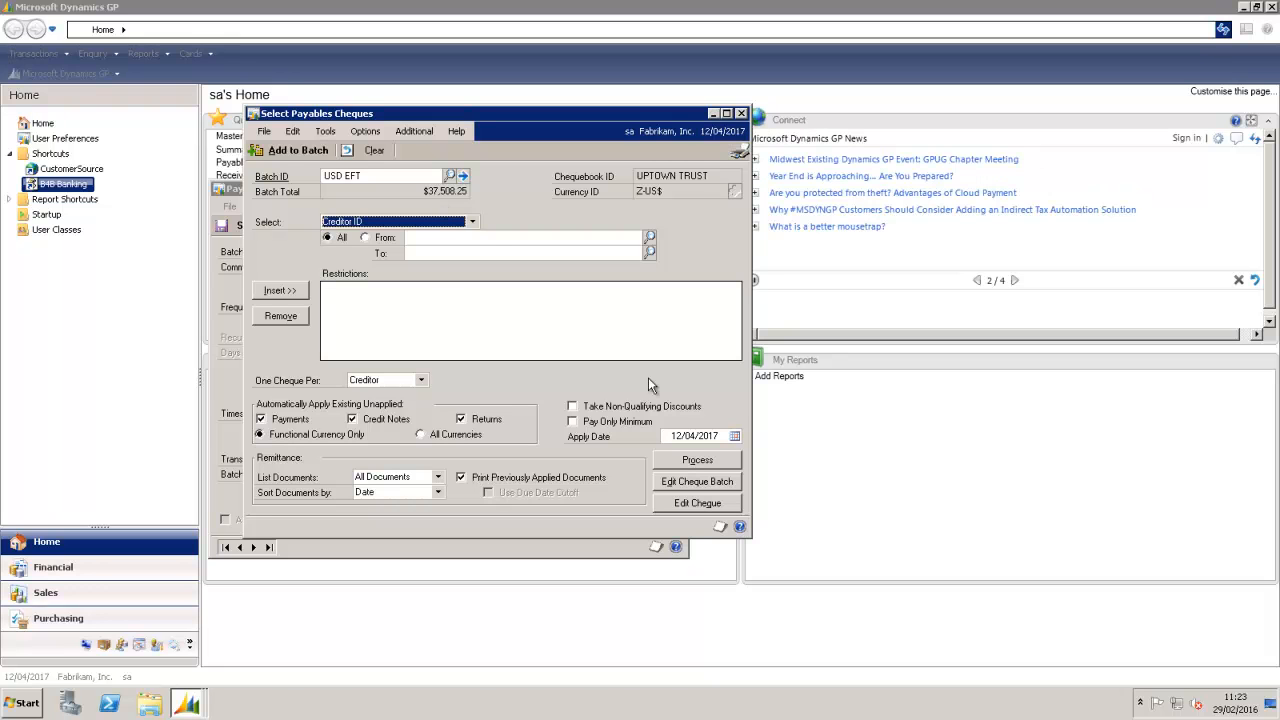
left_click(693, 461)
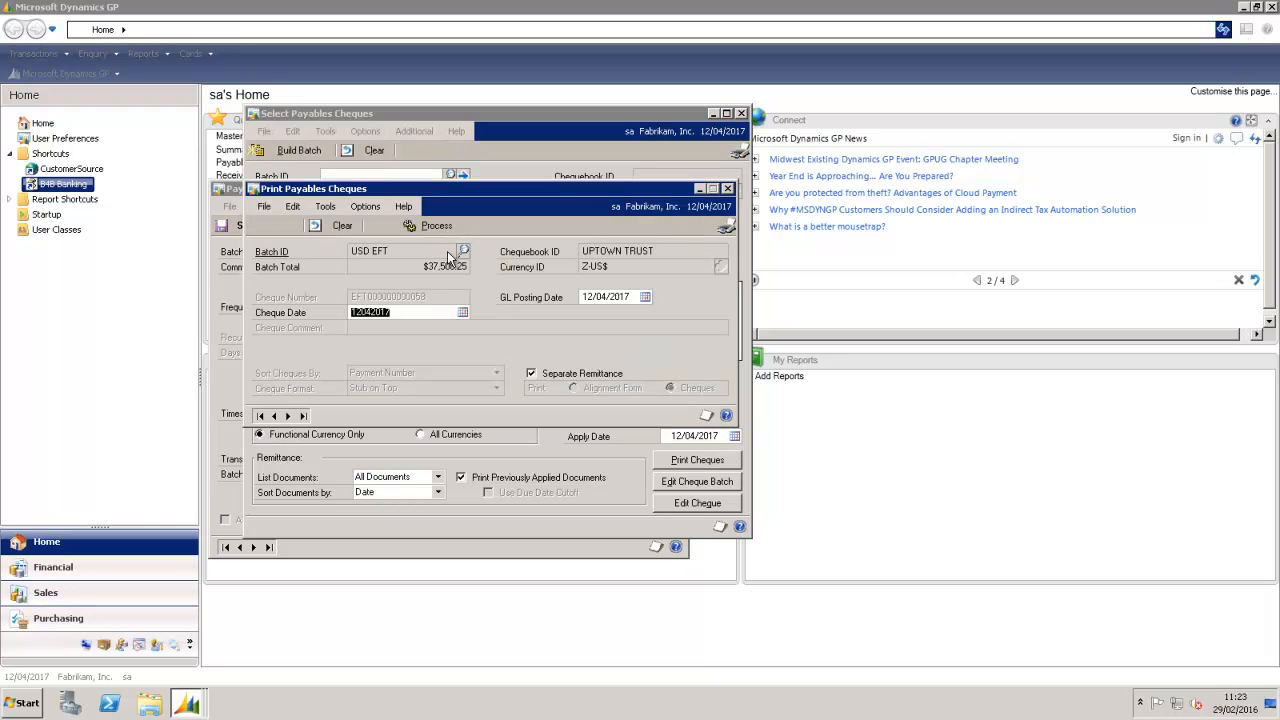
Step: Post the EFT remittances without printing them, skipping the cheque and distribution posting journals
left_click(421, 226)
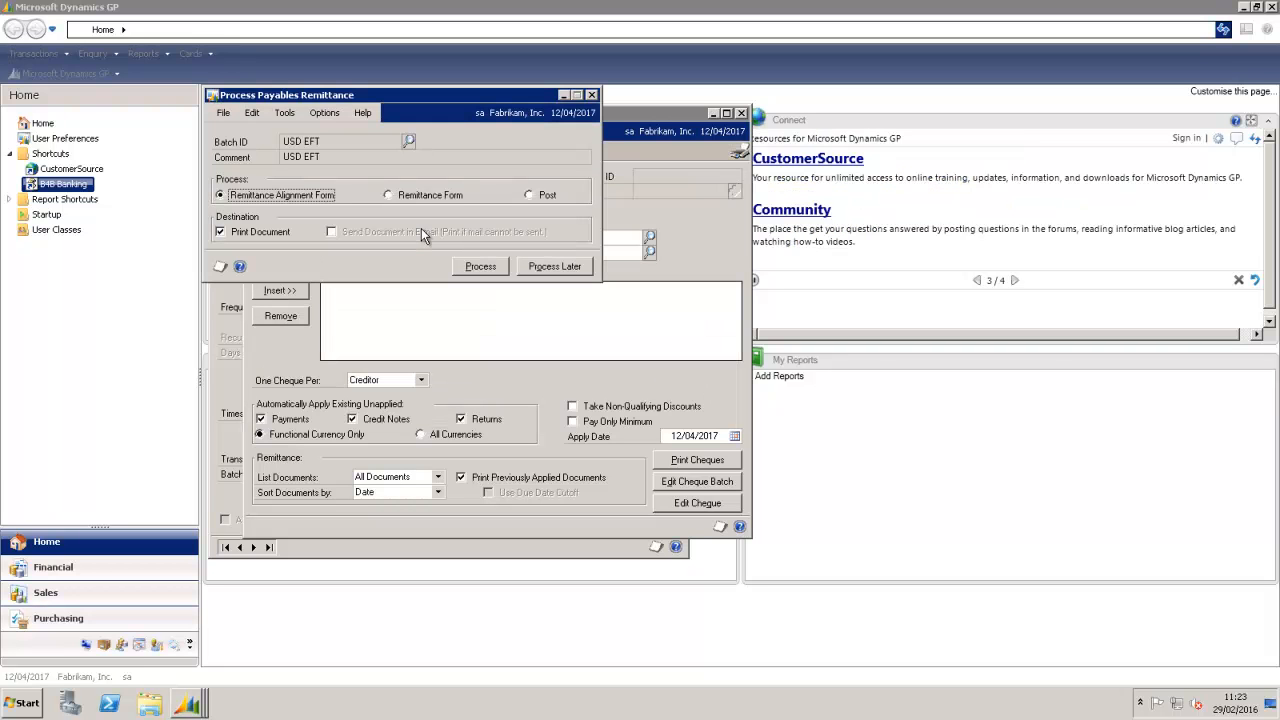
left_click(533, 197)
left_click(481, 266)
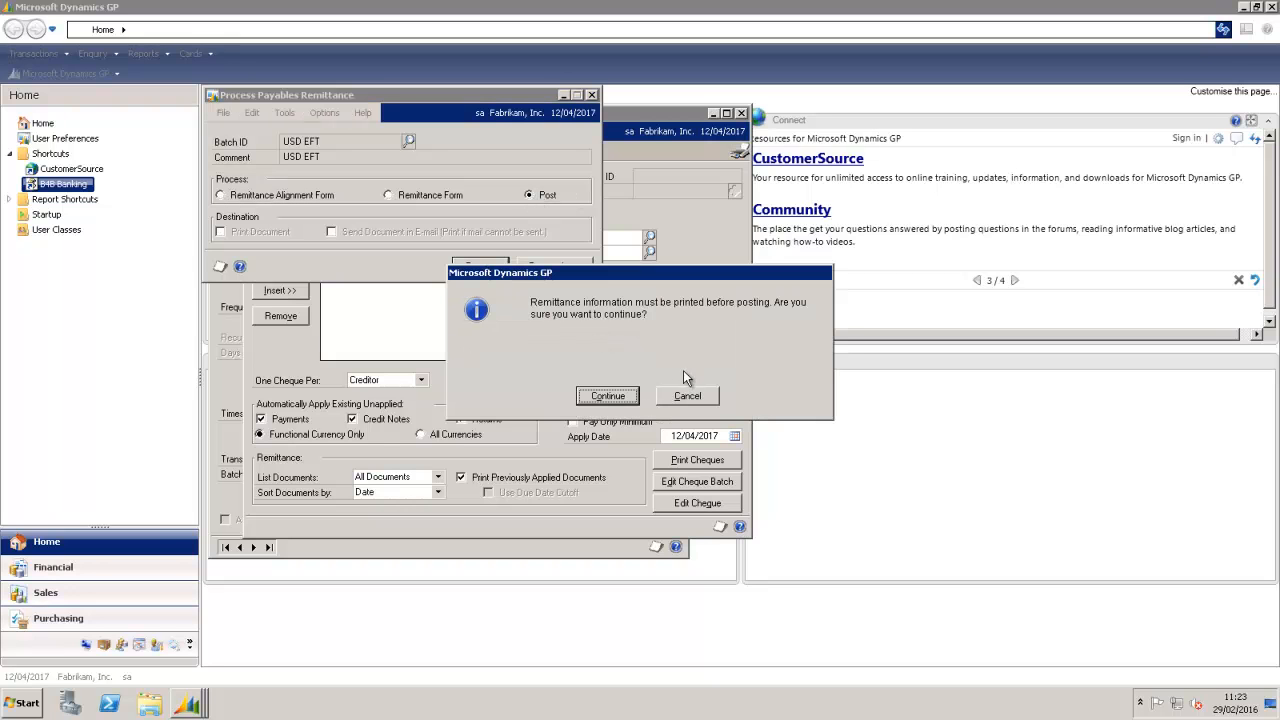
left_click(619, 396)
left_click(768, 476)
left_click(762, 479)
left_click(762, 479)
left_click(762, 479)
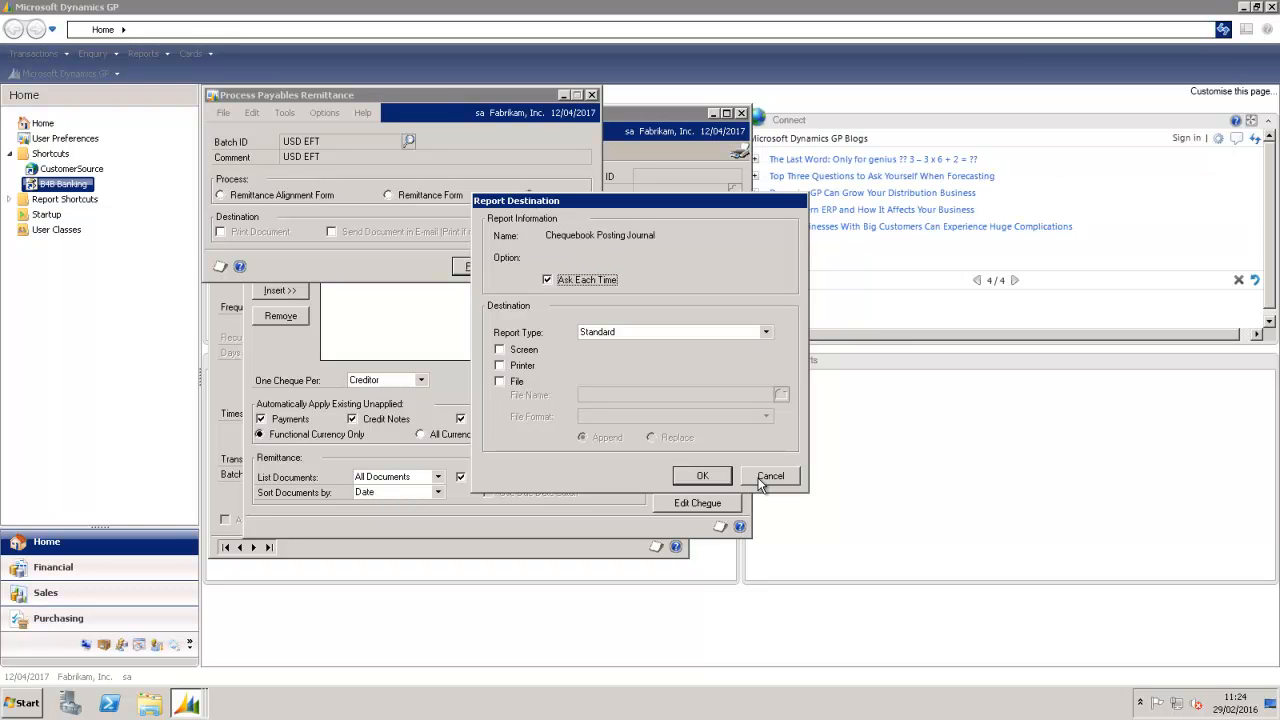
Step: Send the chequebook posting journal and the EFT Payment Register to the screen
left_click(500, 349)
left_click(690, 476)
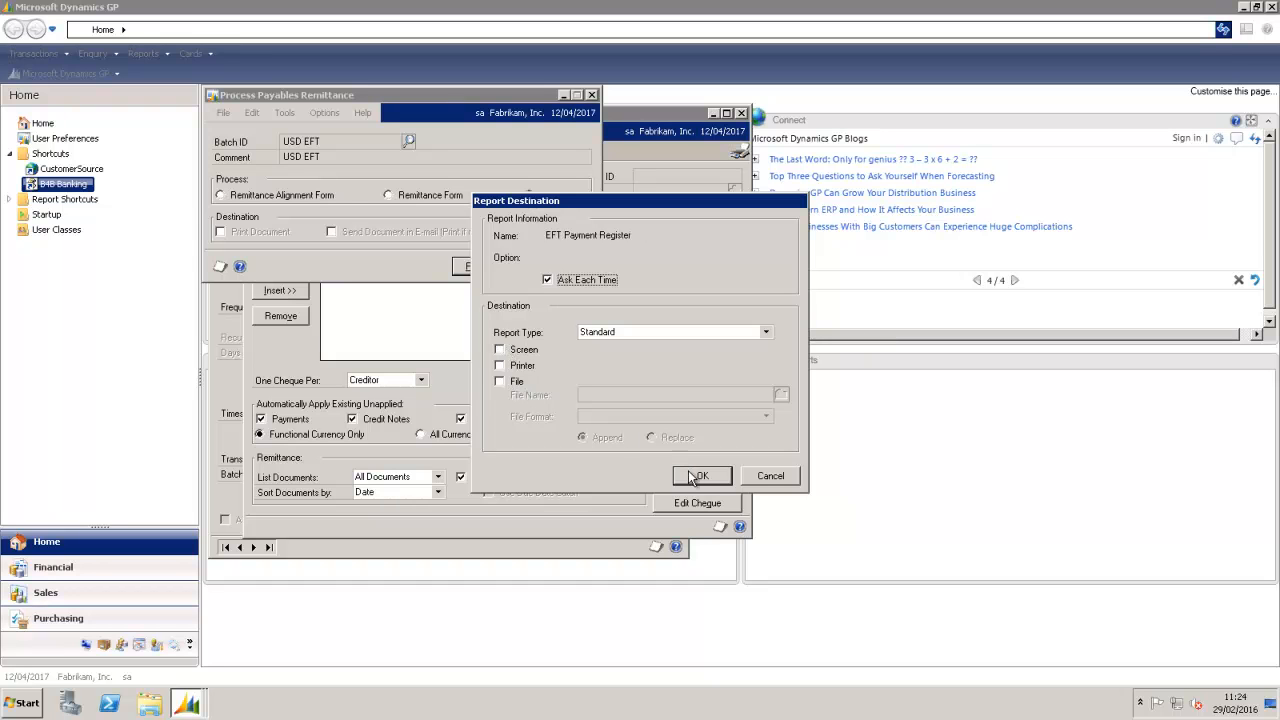
left_click(500, 349)
left_click(699, 474)
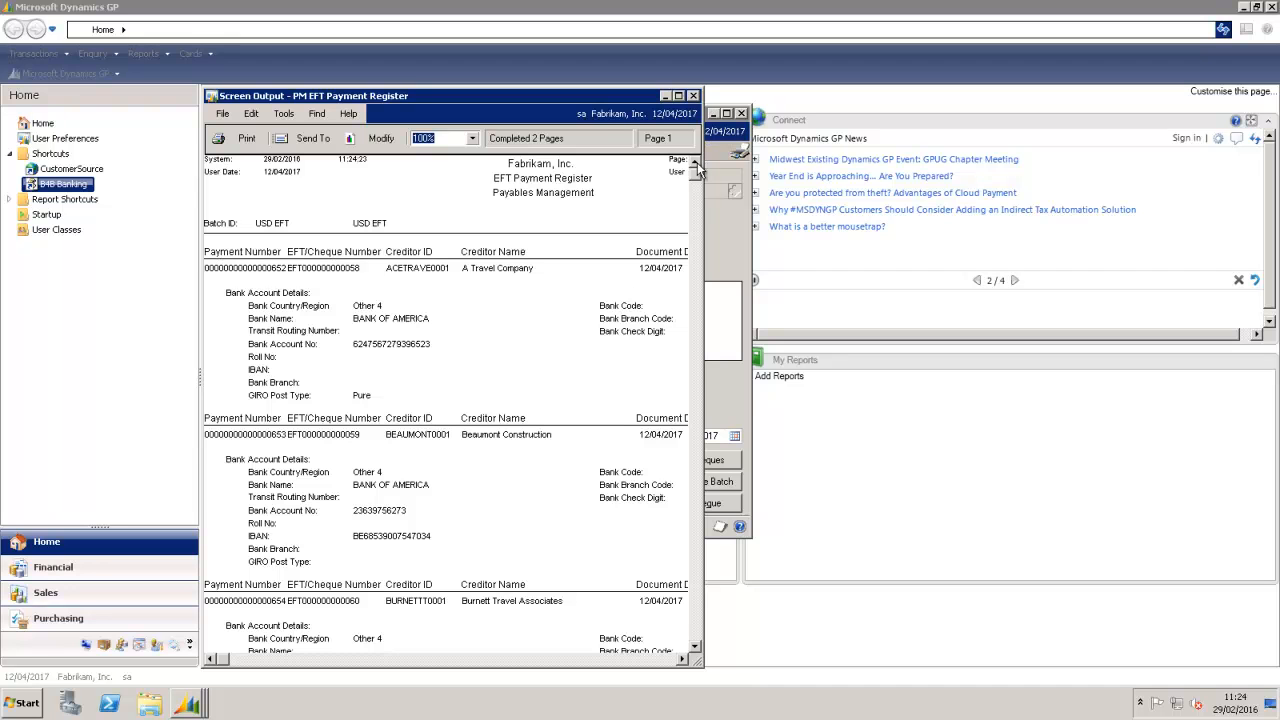
Step: Scroll through and close the PM EFT Payment Register, then widen, review and close the Chequebook Posting Journal
left_click_drag(695, 180, 695, 208)
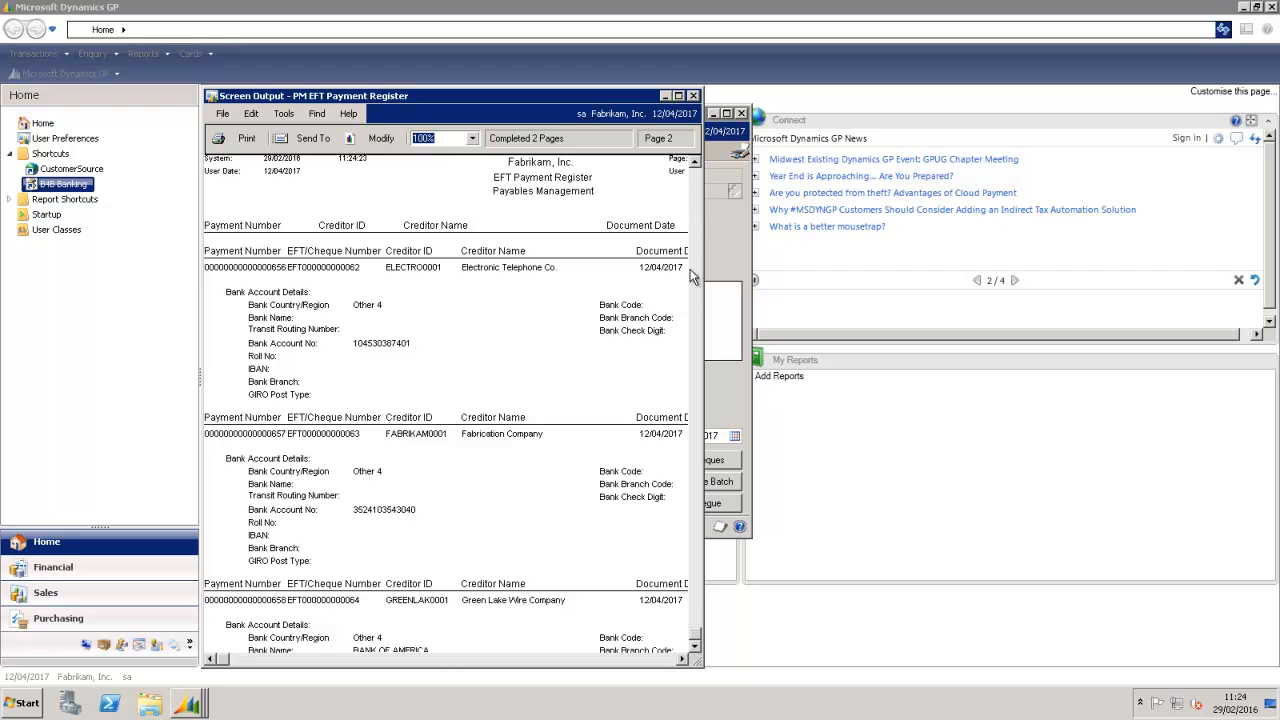
left_click(693, 95)
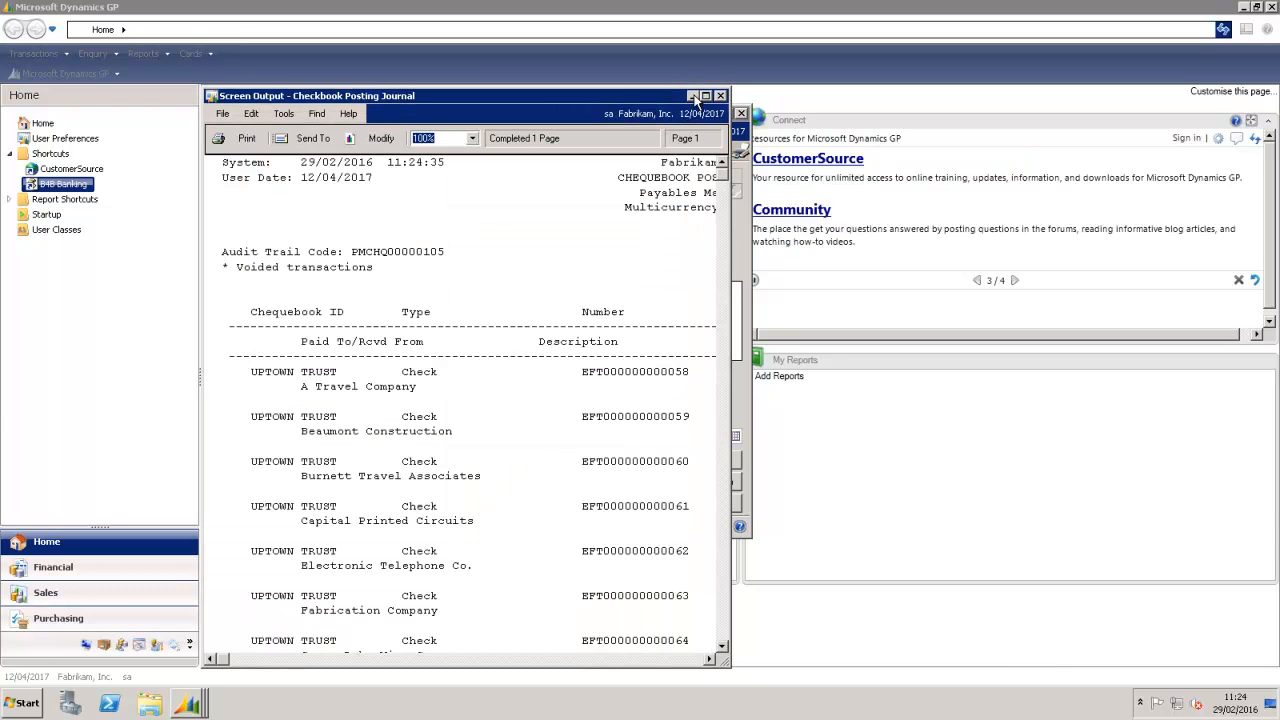
left_click_drag(731, 413, 1206, 408)
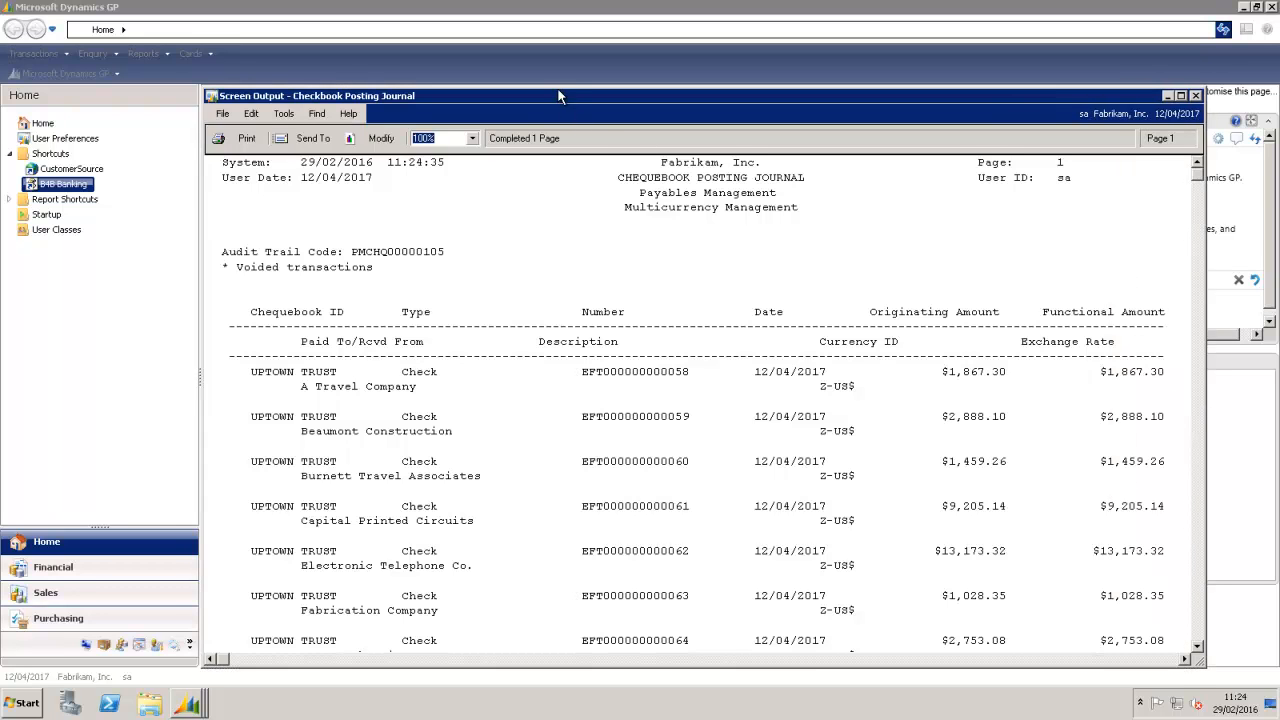
left_click_drag(560, 93, 550, 71)
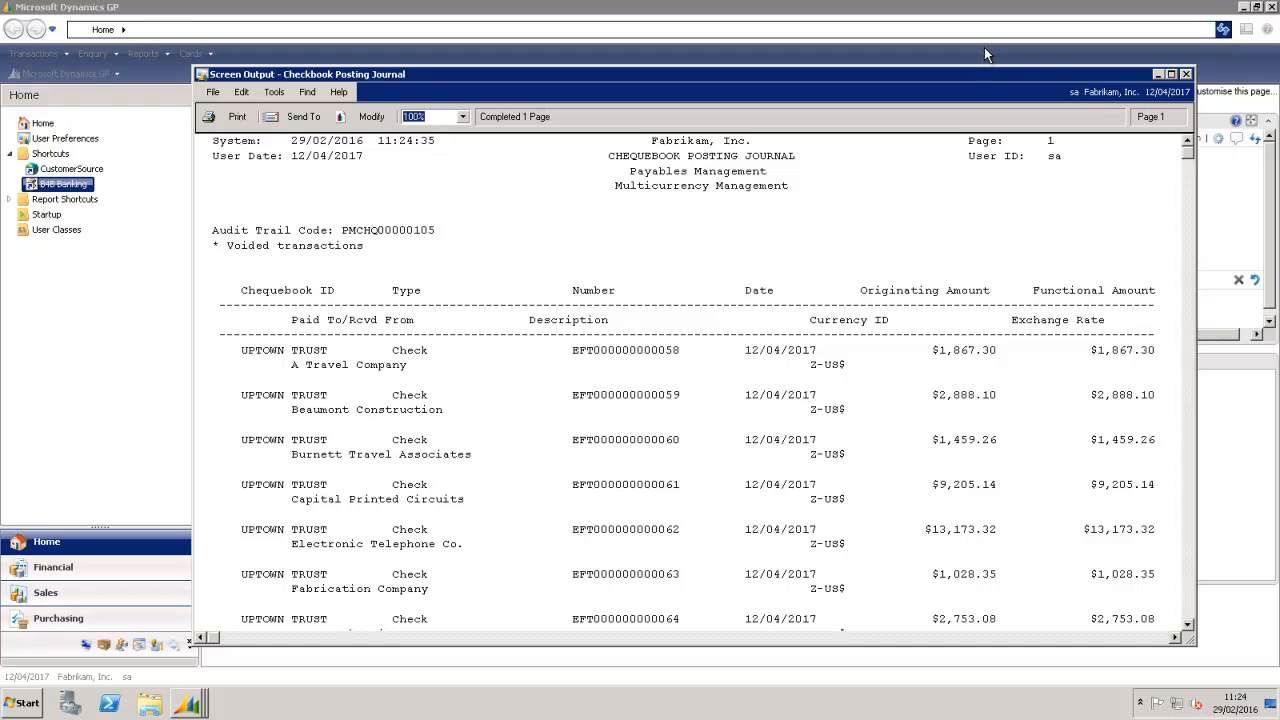
left_click(1156, 76)
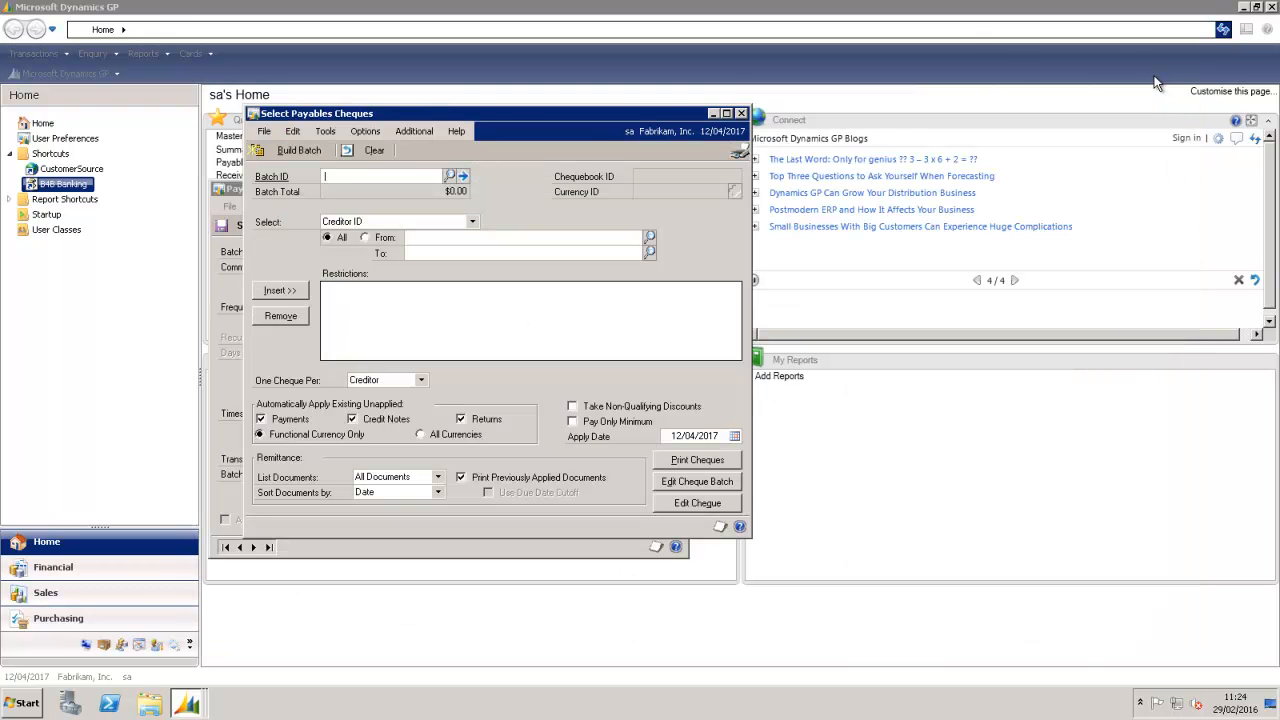
Step: Close Select Payables Cheques and Payables Batch Entry, then launch B4B Banking Payments/Debits Options
left_click(741, 113)
left_click(678, 189)
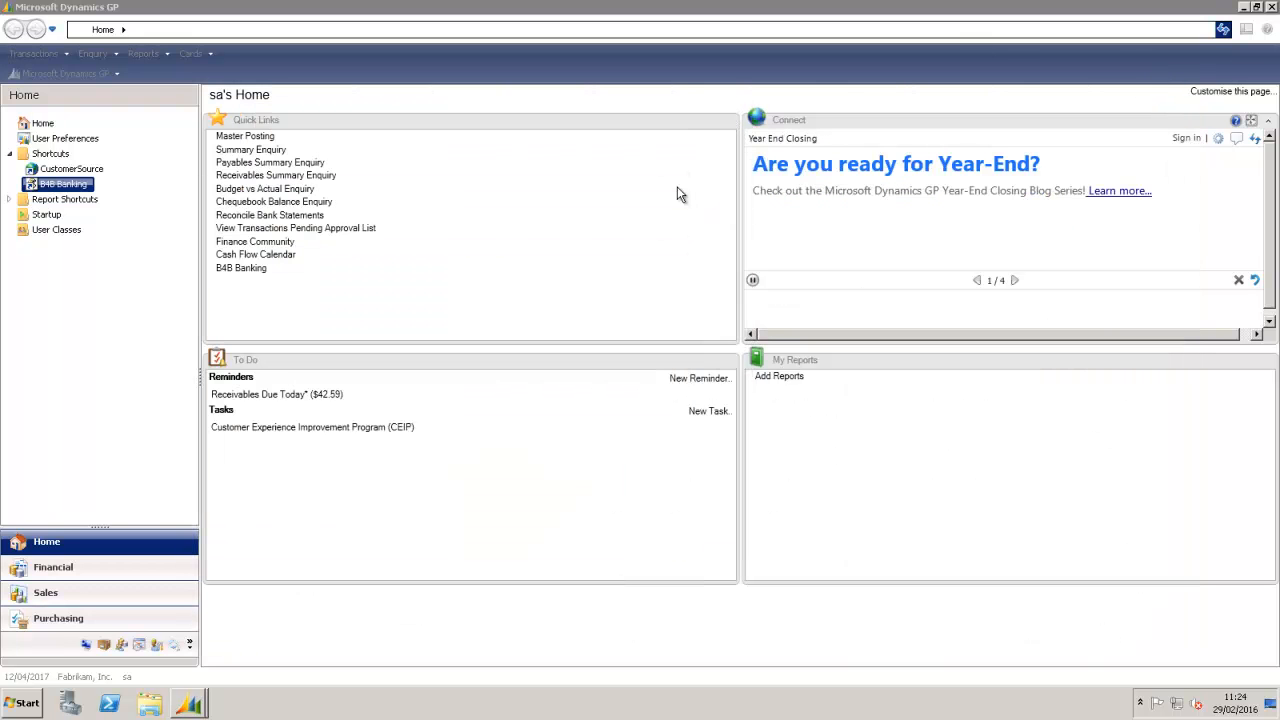
left_click(240, 270)
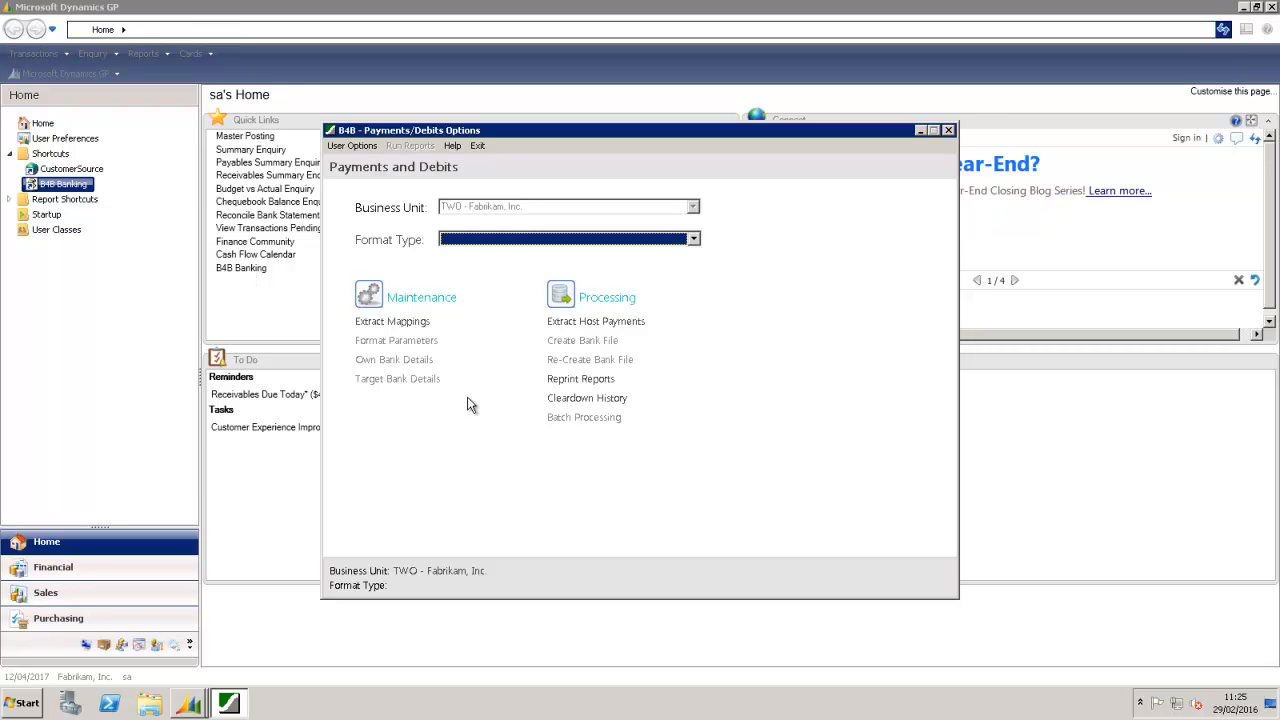
Step: Open Extract Host Payments and expand the choices for removing void transactions
left_click(560, 322)
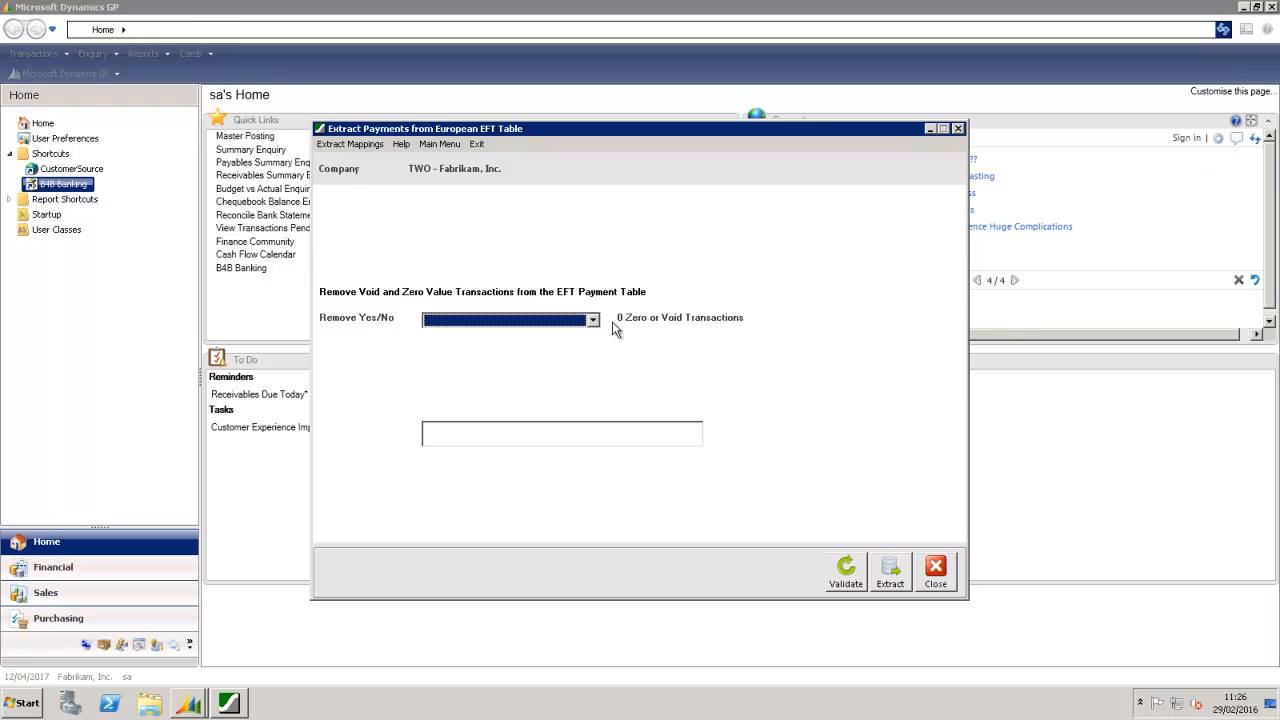
left_click(594, 320)
Step: Set removal of void and zero-value transactions to Yes and run validation
left_click(529, 336)
left_click(840, 570)
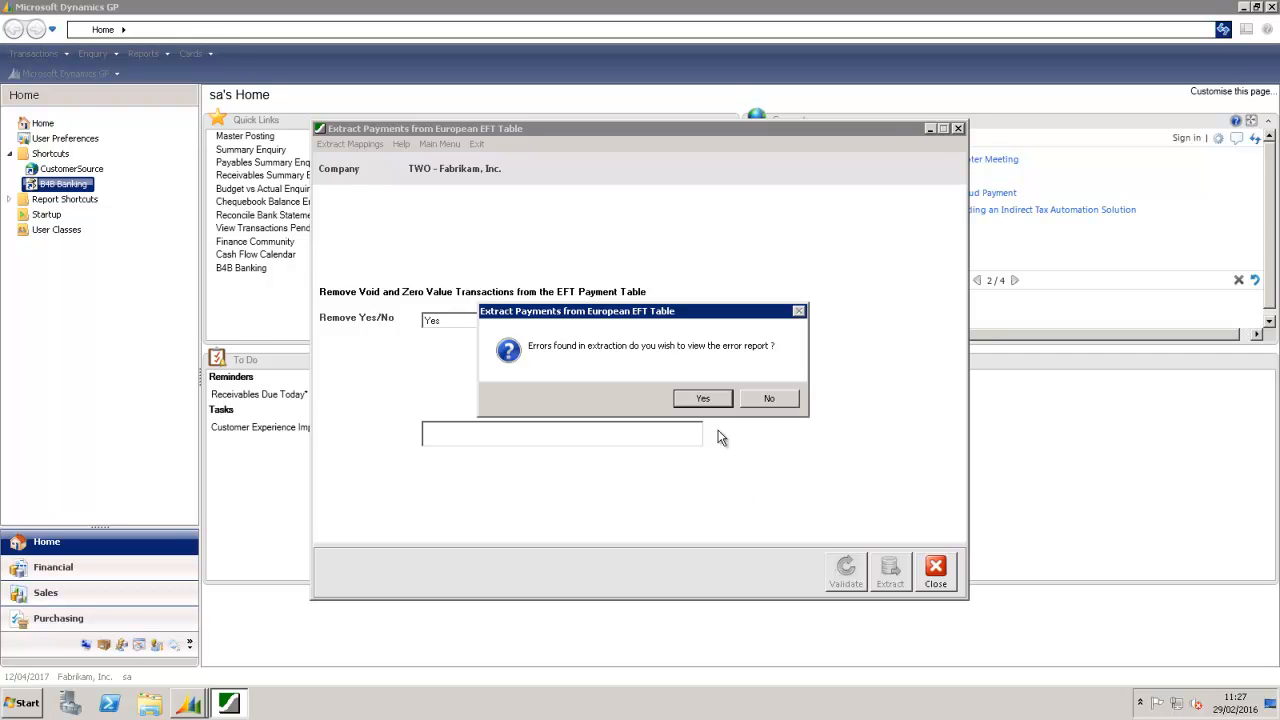
Step: View the error report showing Shipping specialists' 5133.70 payment rejected for pending bank approval, then exit
left_click(702, 400)
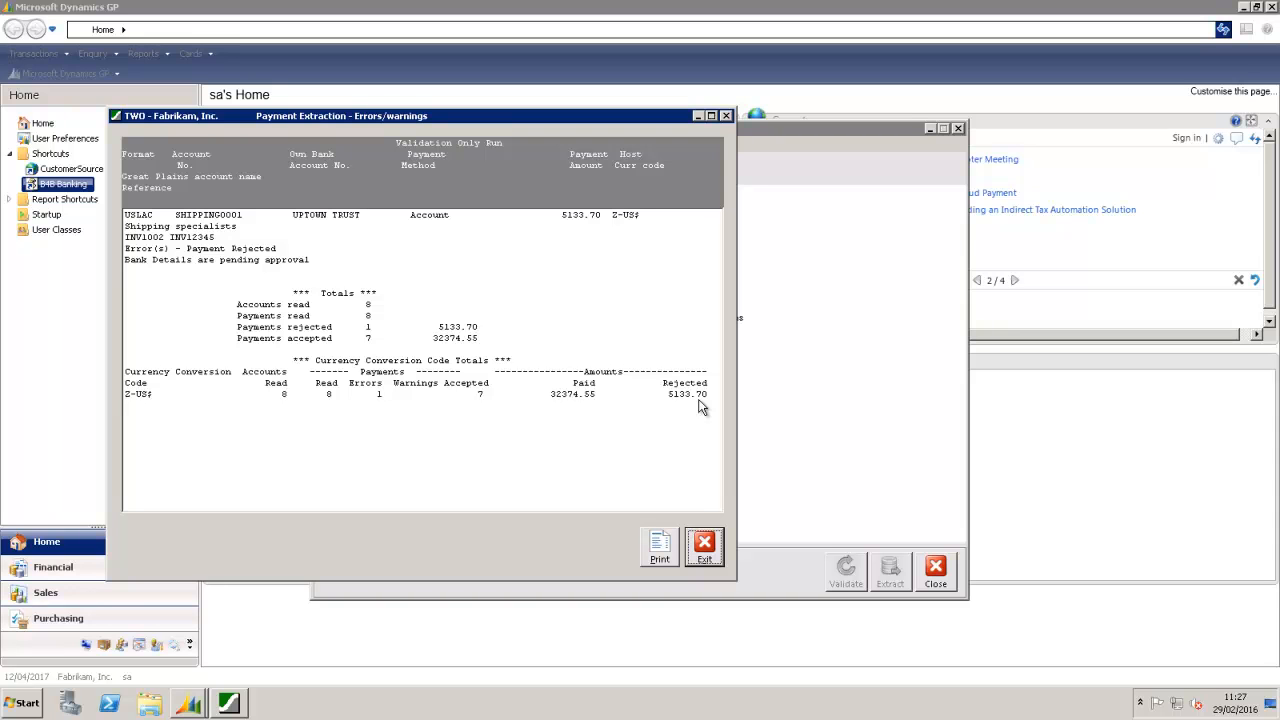
left_click(244, 229)
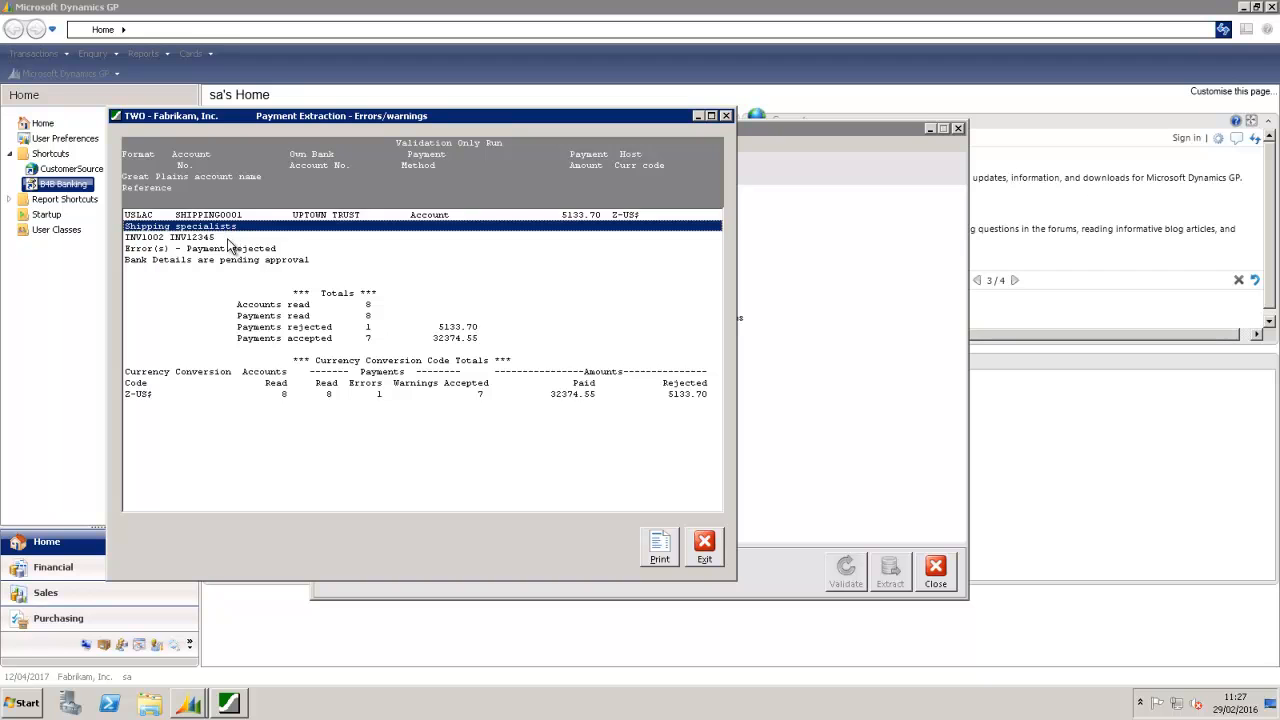
left_click(229, 241)
left_click(224, 261)
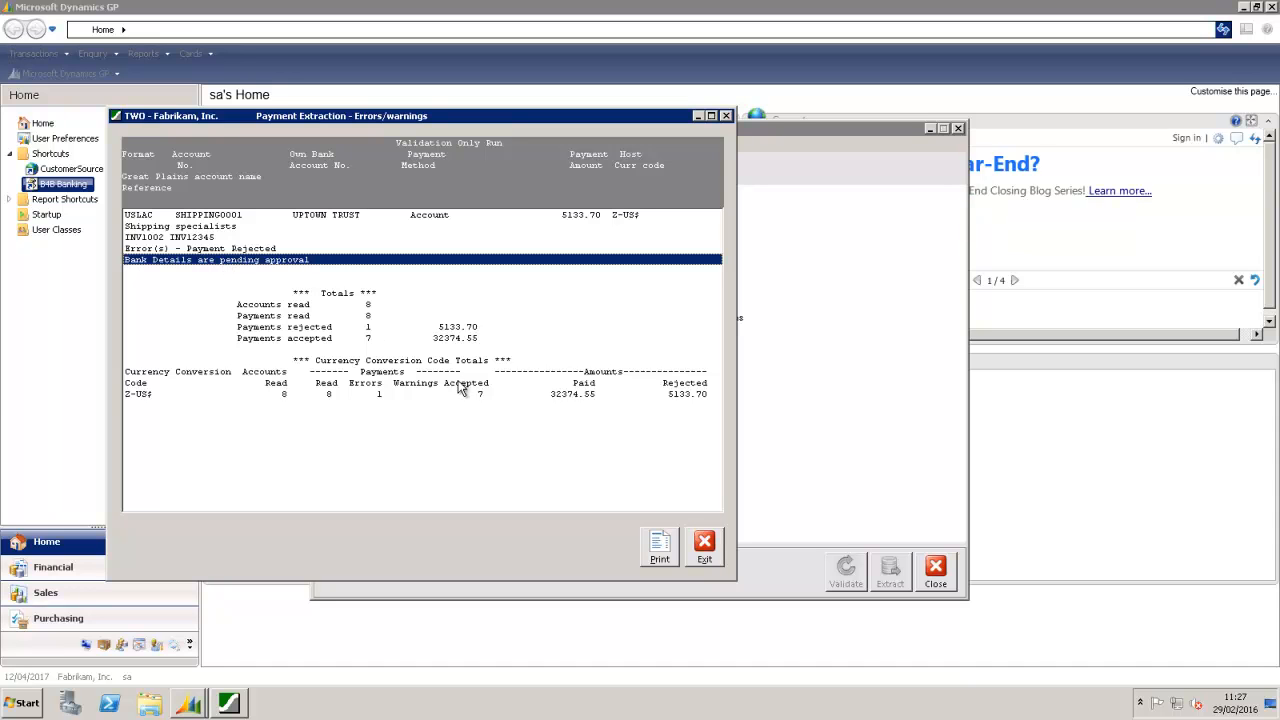
left_click(704, 547)
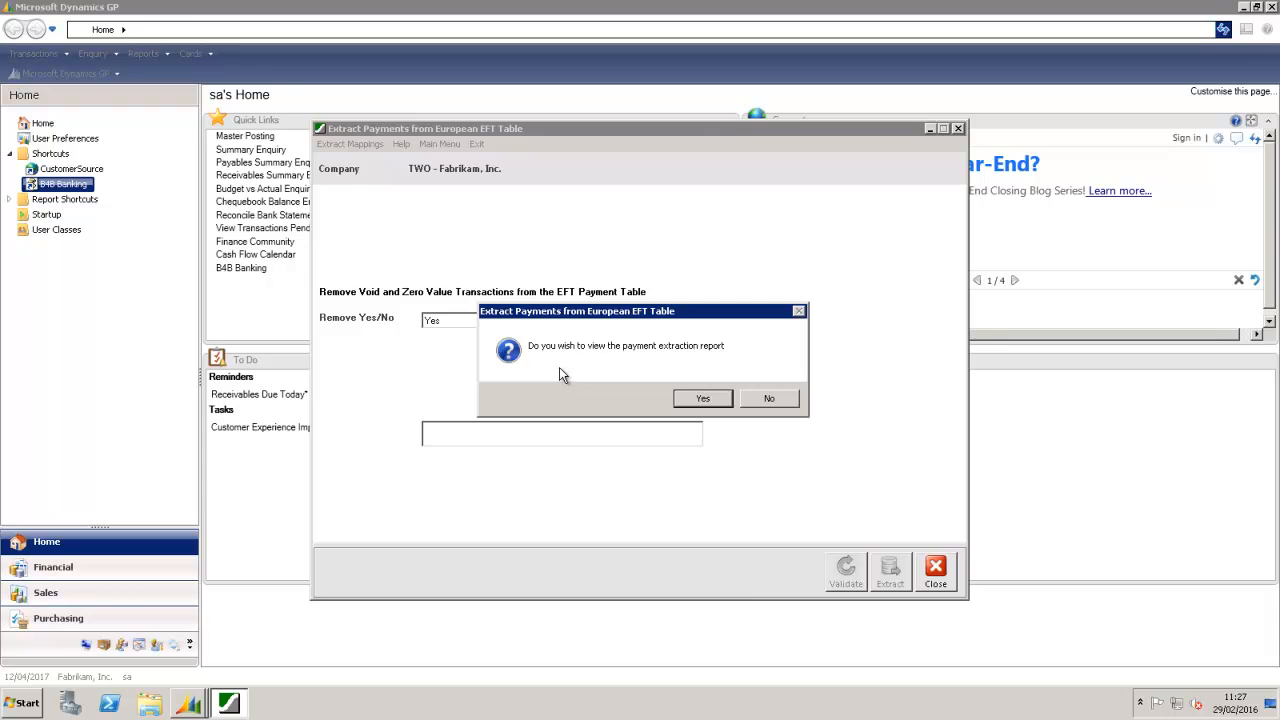
Step: View the extraction report, checking A Travel Company's invoices and the 32374.55 accepted total, then exit
left_click(692, 399)
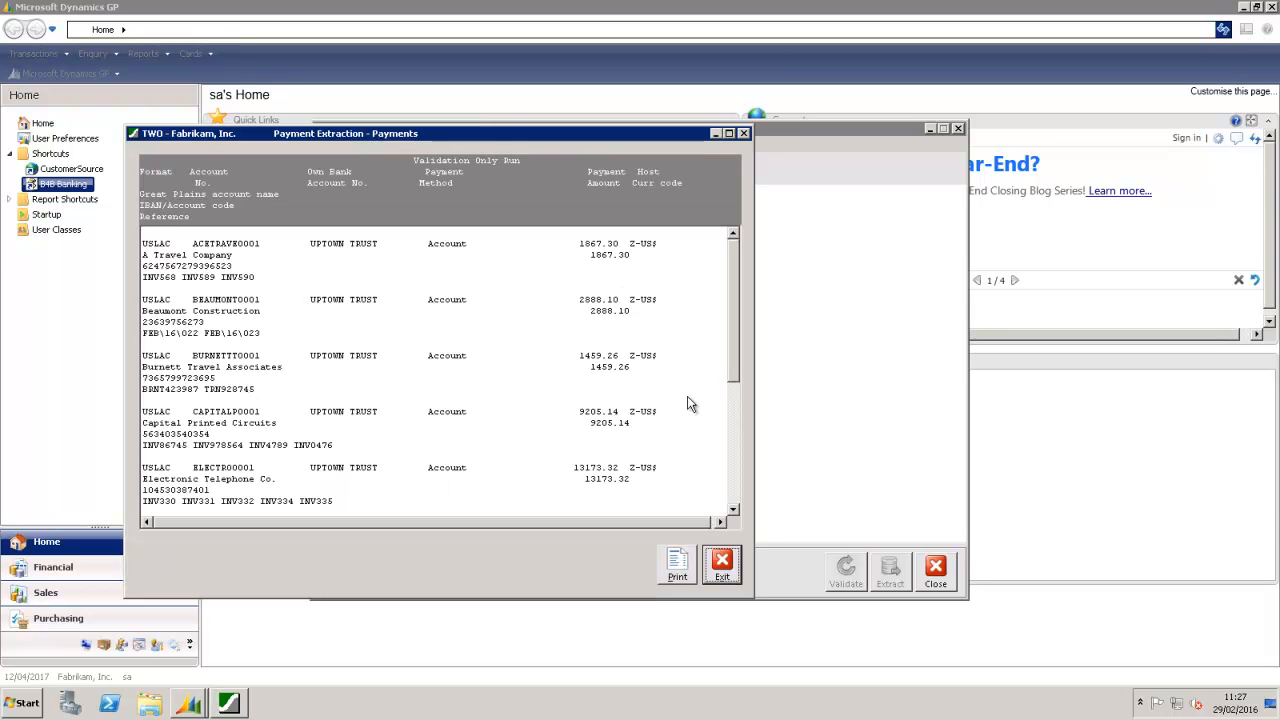
left_click(258, 255)
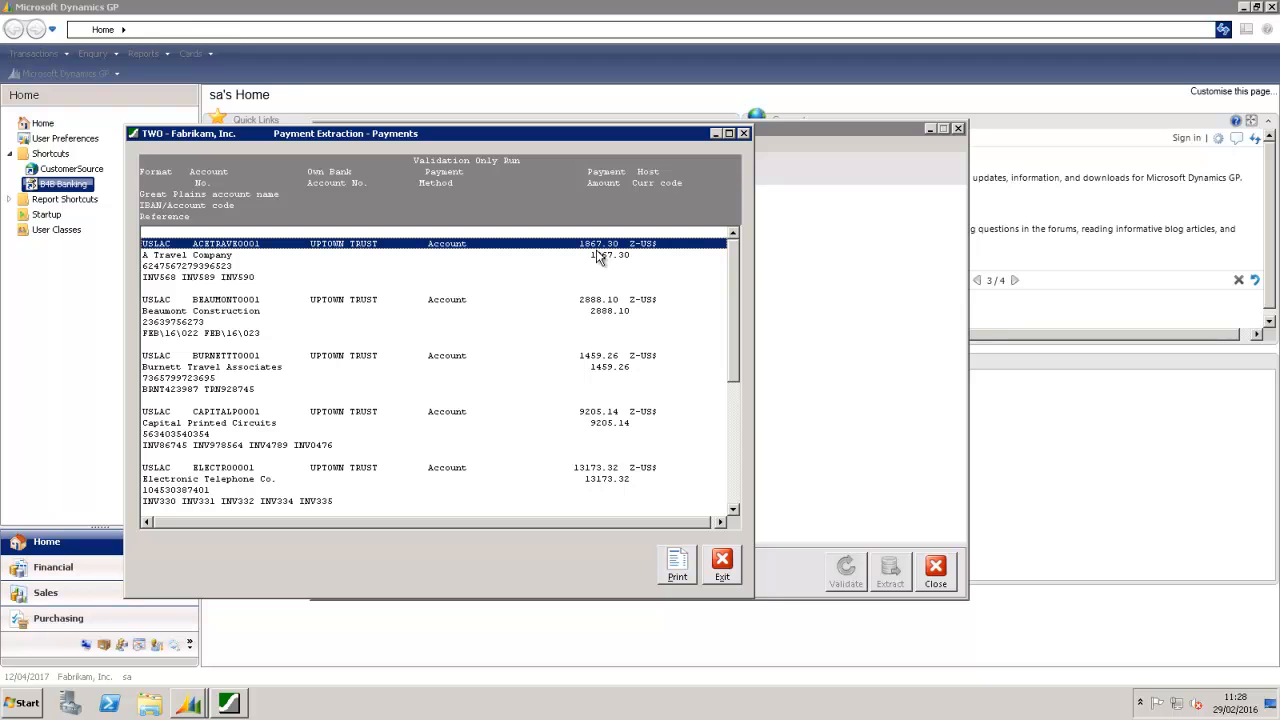
left_click(241, 280)
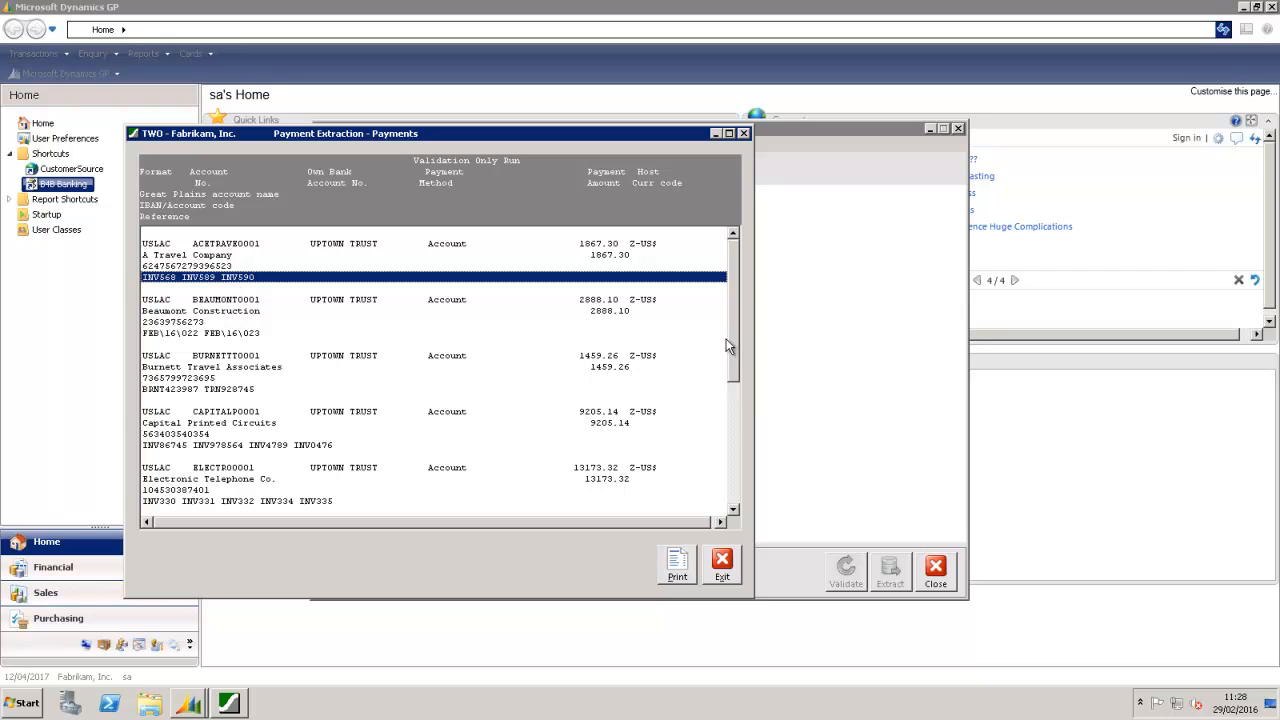
left_click_drag(733, 337, 731, 494)
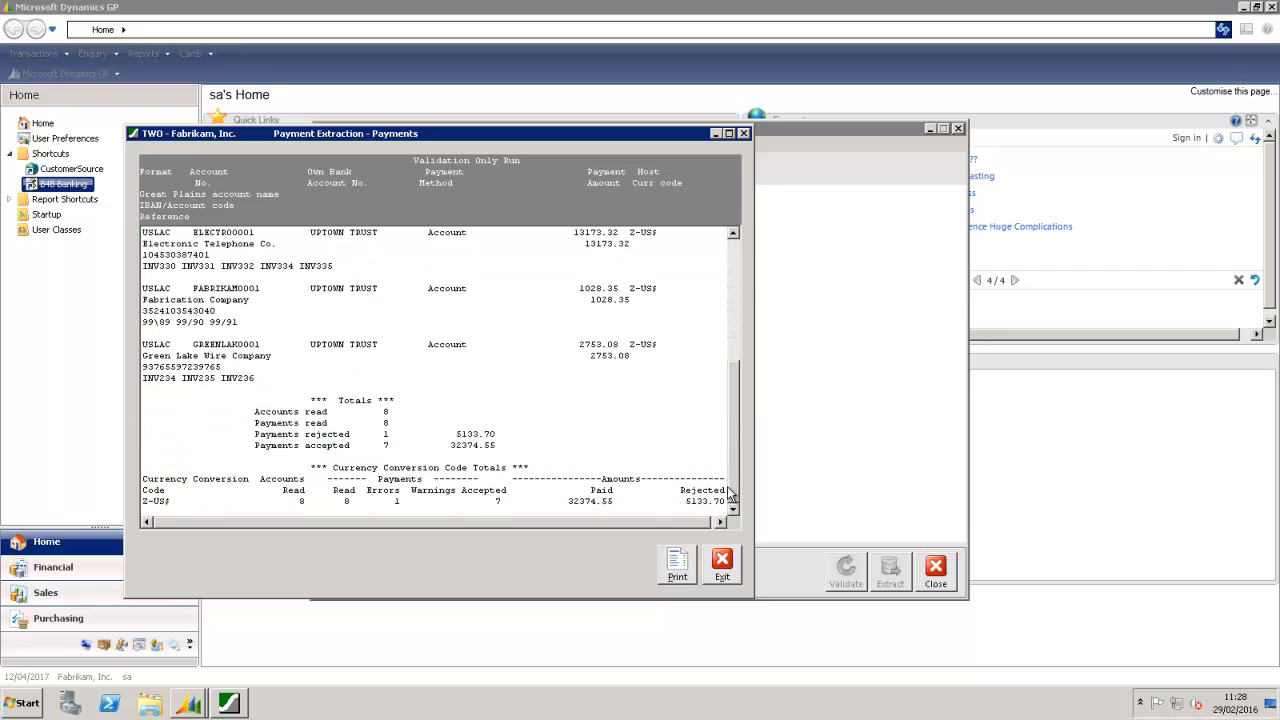
left_click(335, 448)
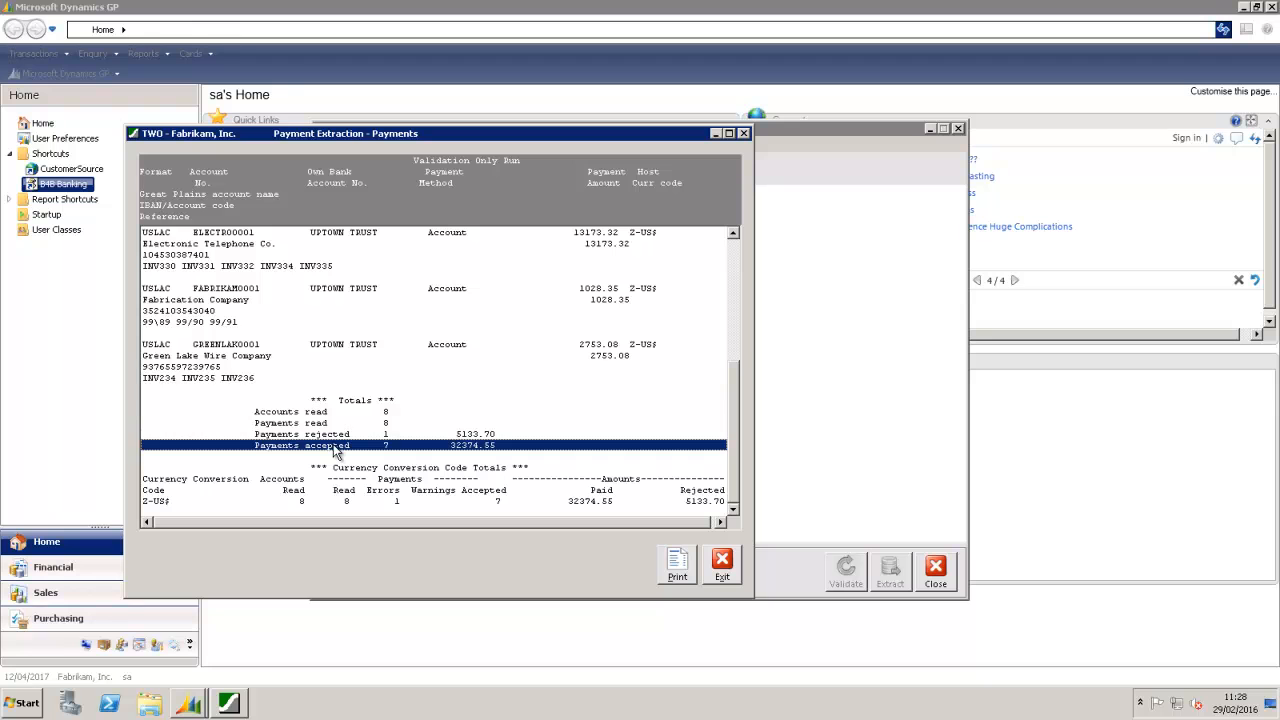
left_click(318, 437)
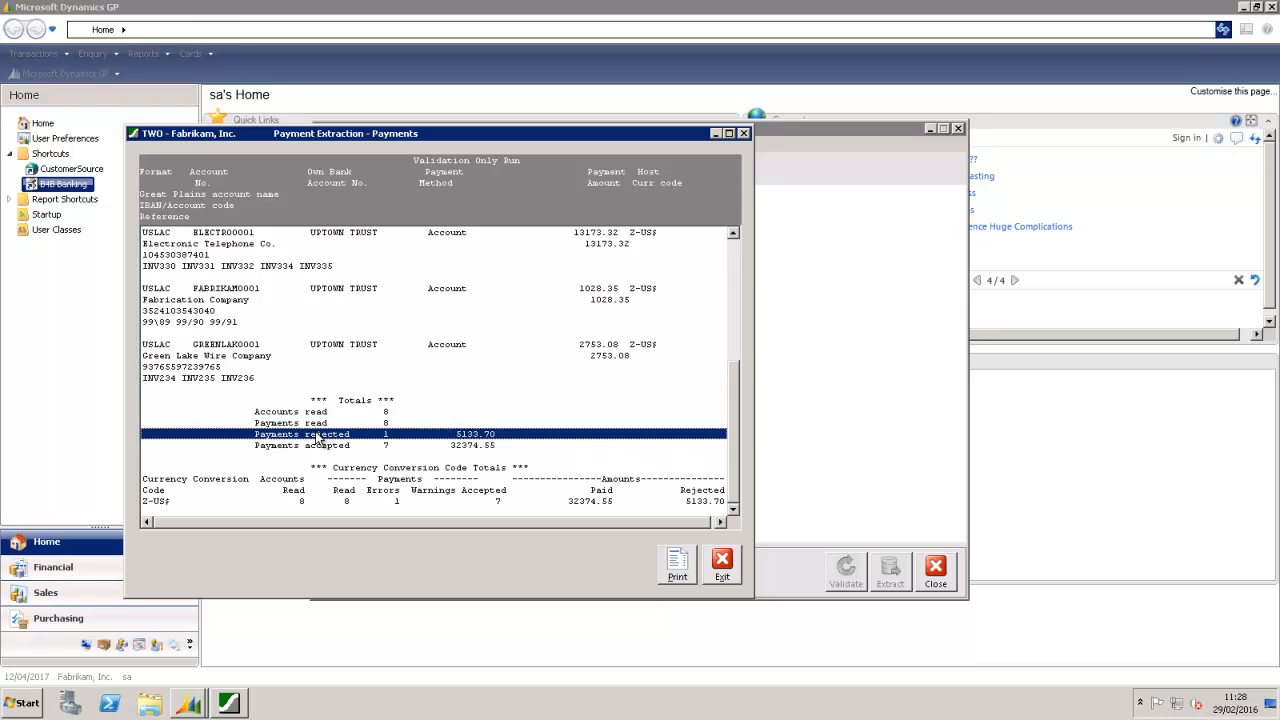
left_click(318, 447)
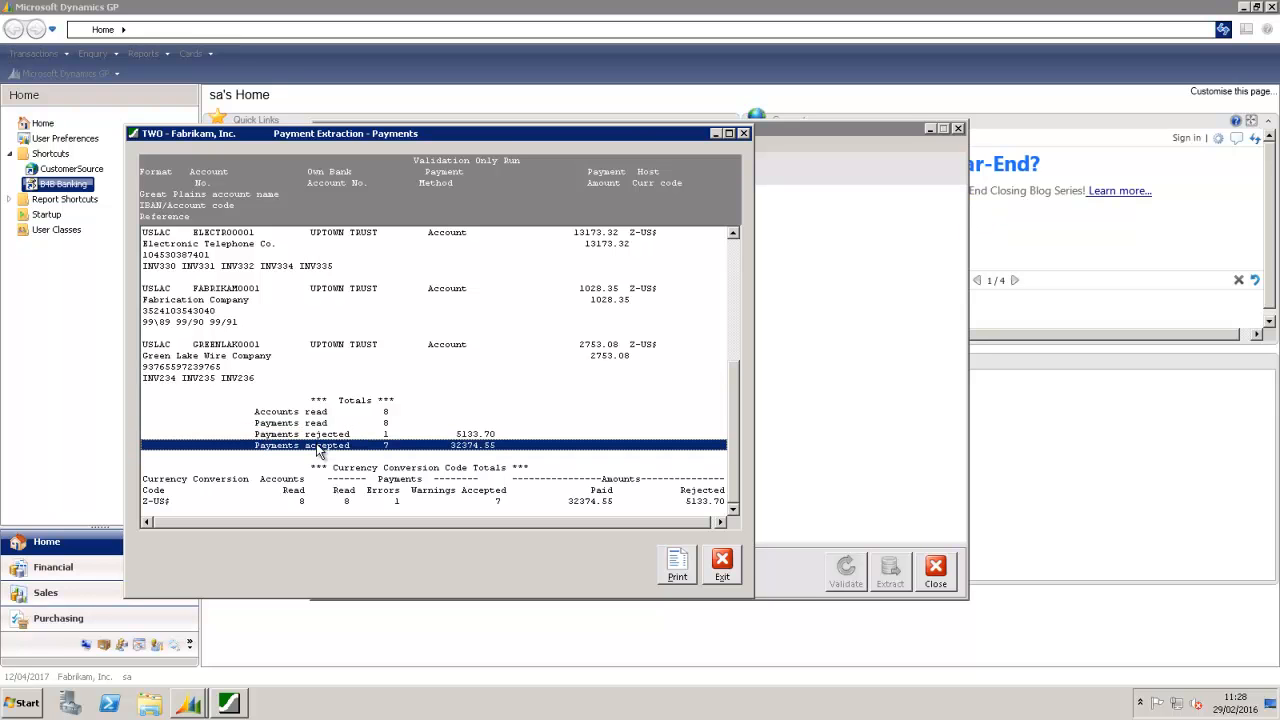
left_click(722, 566)
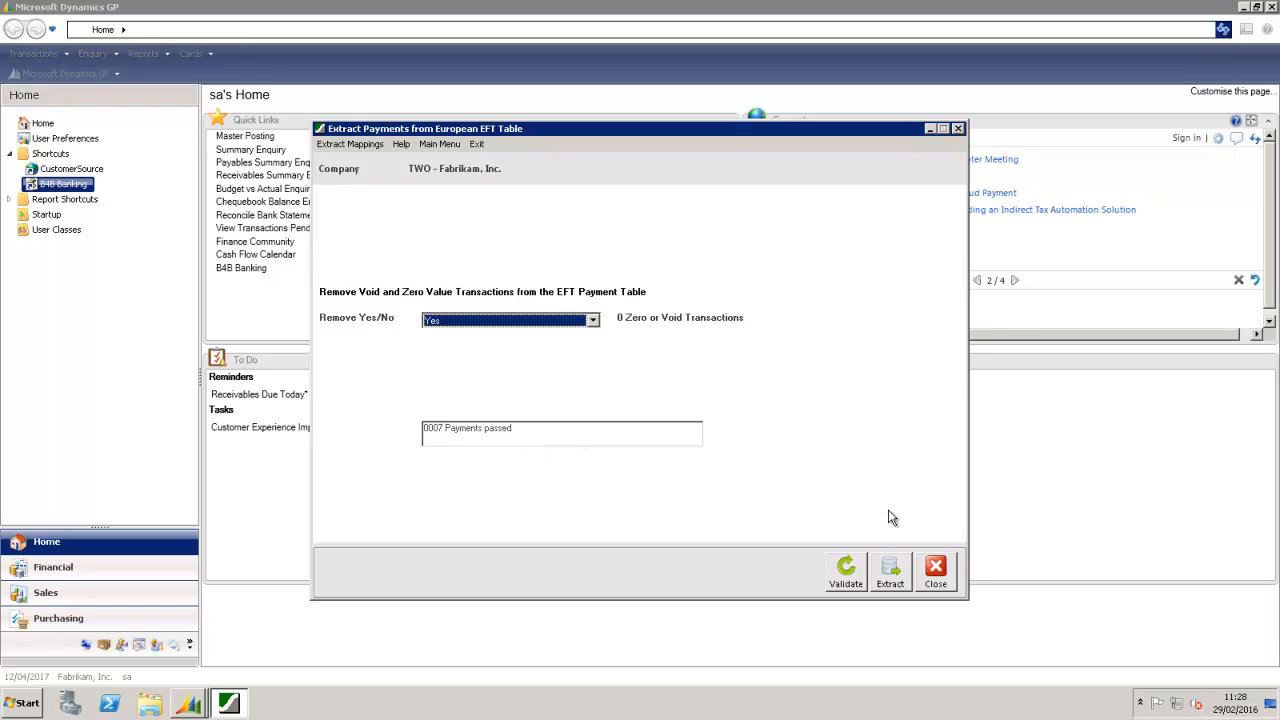
Step: Close the extract window, exit B4B Banking, and relaunch it from the Start menu
left_click(936, 570)
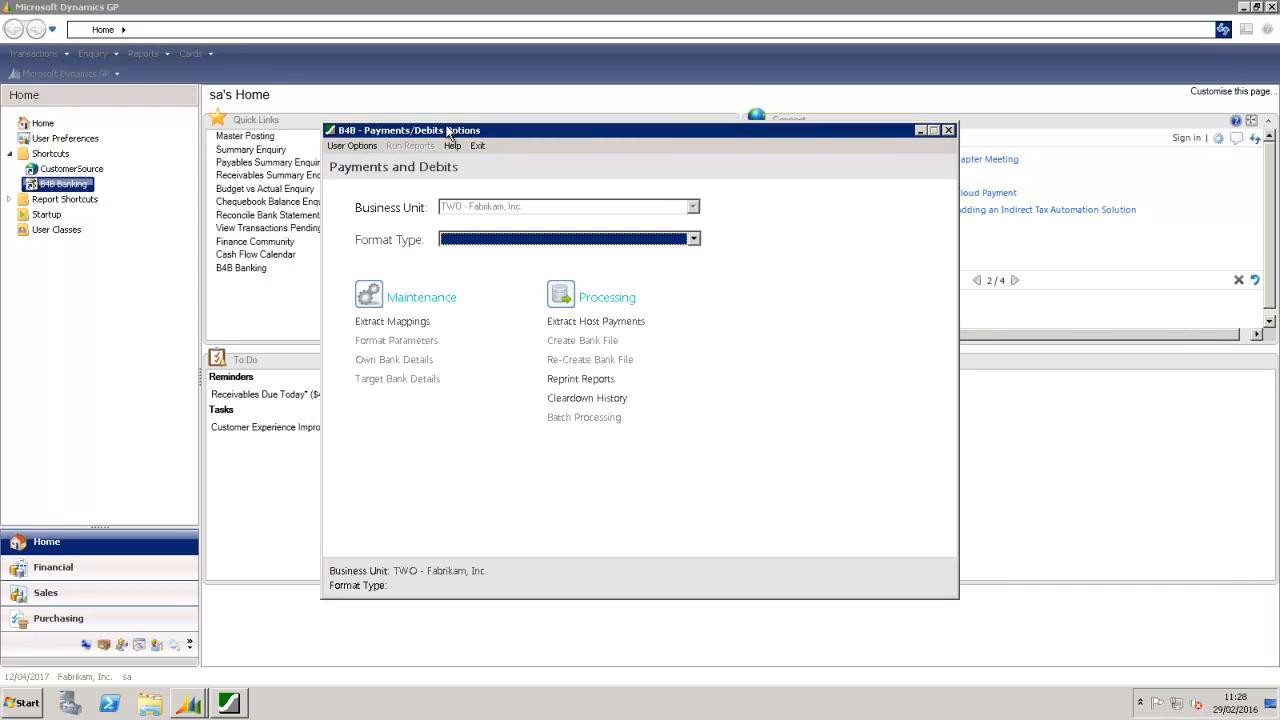
left_click(478, 145)
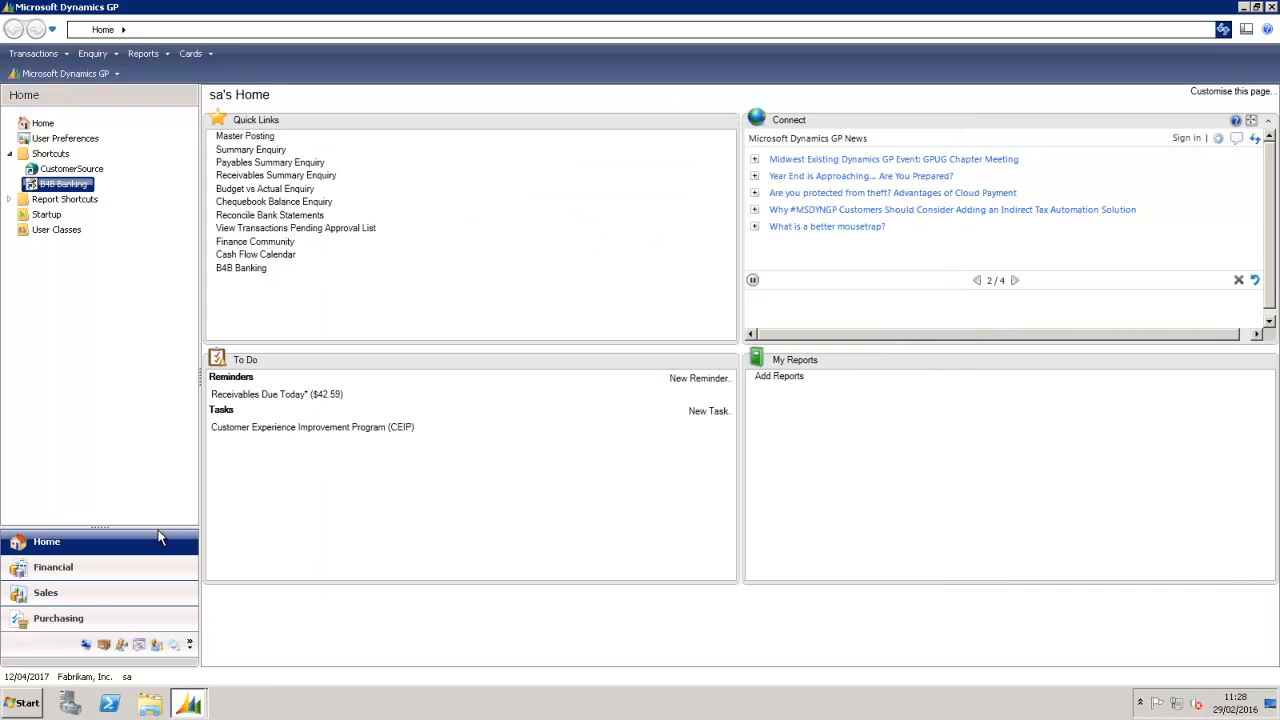
left_click(20, 704)
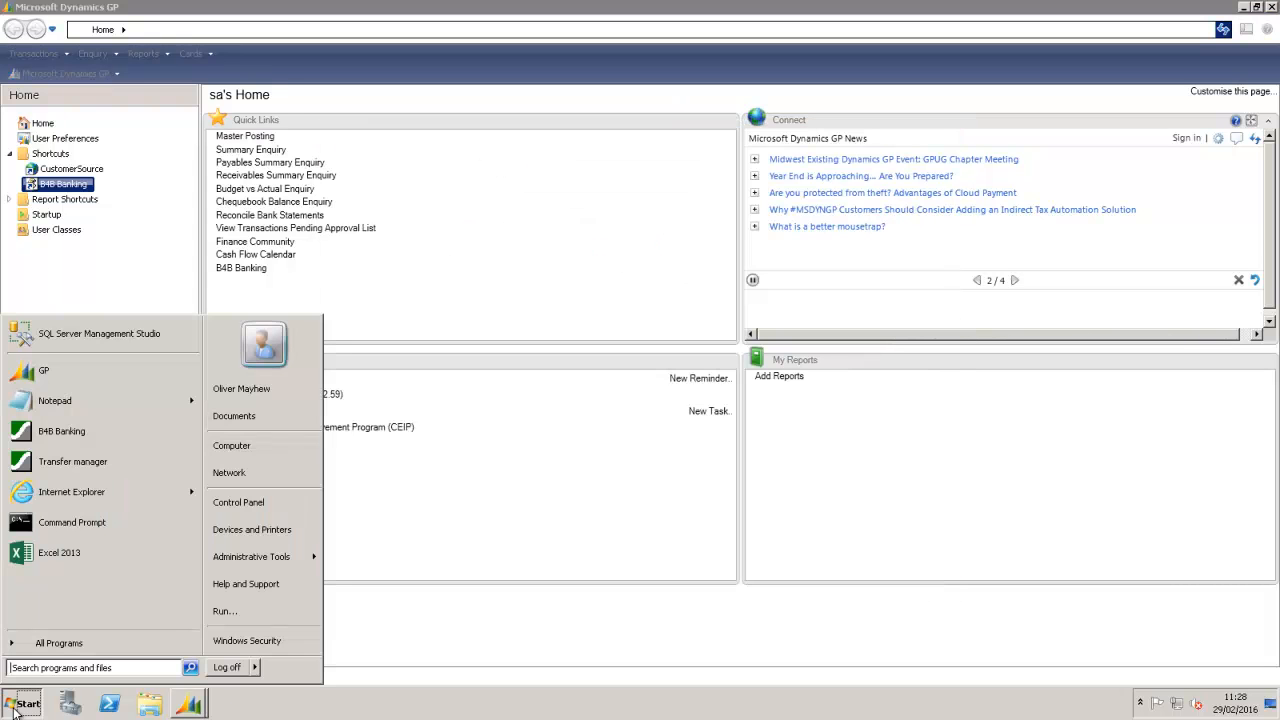
left_click(44, 437)
Step: Sign in to B4B Banking with the approver user ID and its password
type("APPR")
key("Tab")
type("password")
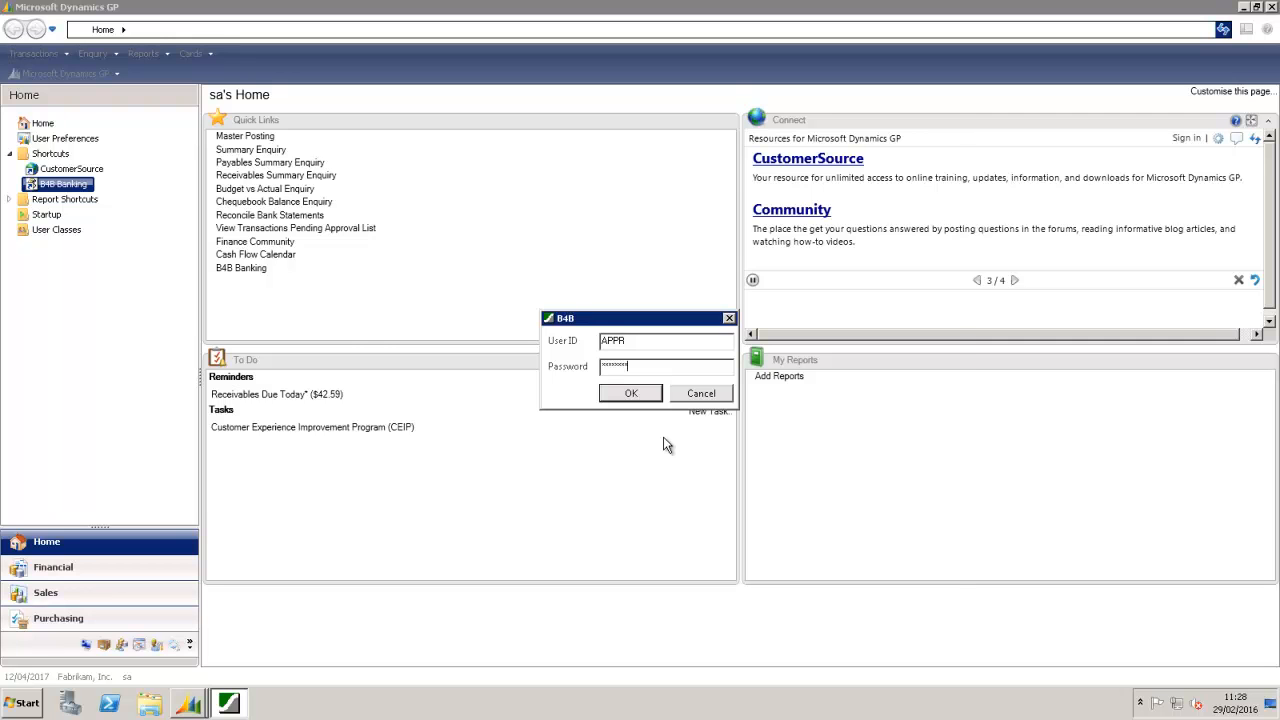
left_click(631, 393)
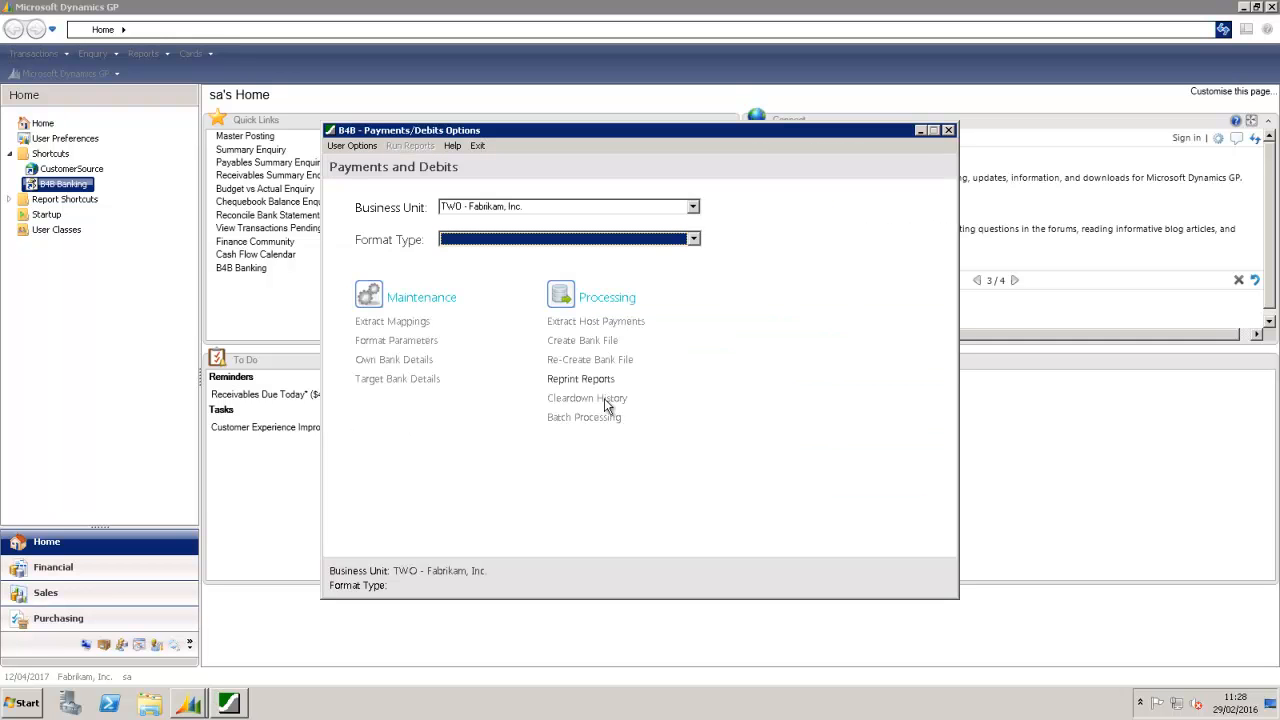
Step: Select the USLAC USA Local Payments ACH format type
left_click(693, 240)
scroll(650, 290, "down", 1)
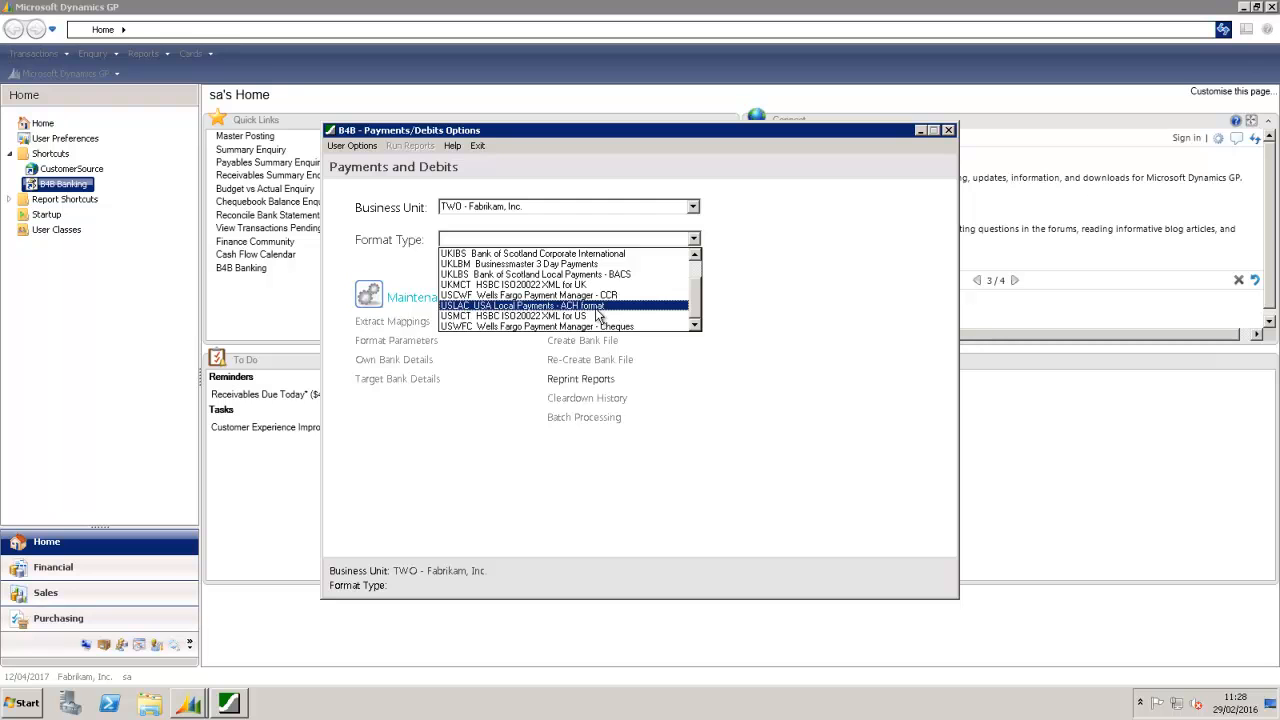
left_click(597, 315)
Step: Open the target bank records awaiting approval and review the change's audit report
left_click(464, 147)
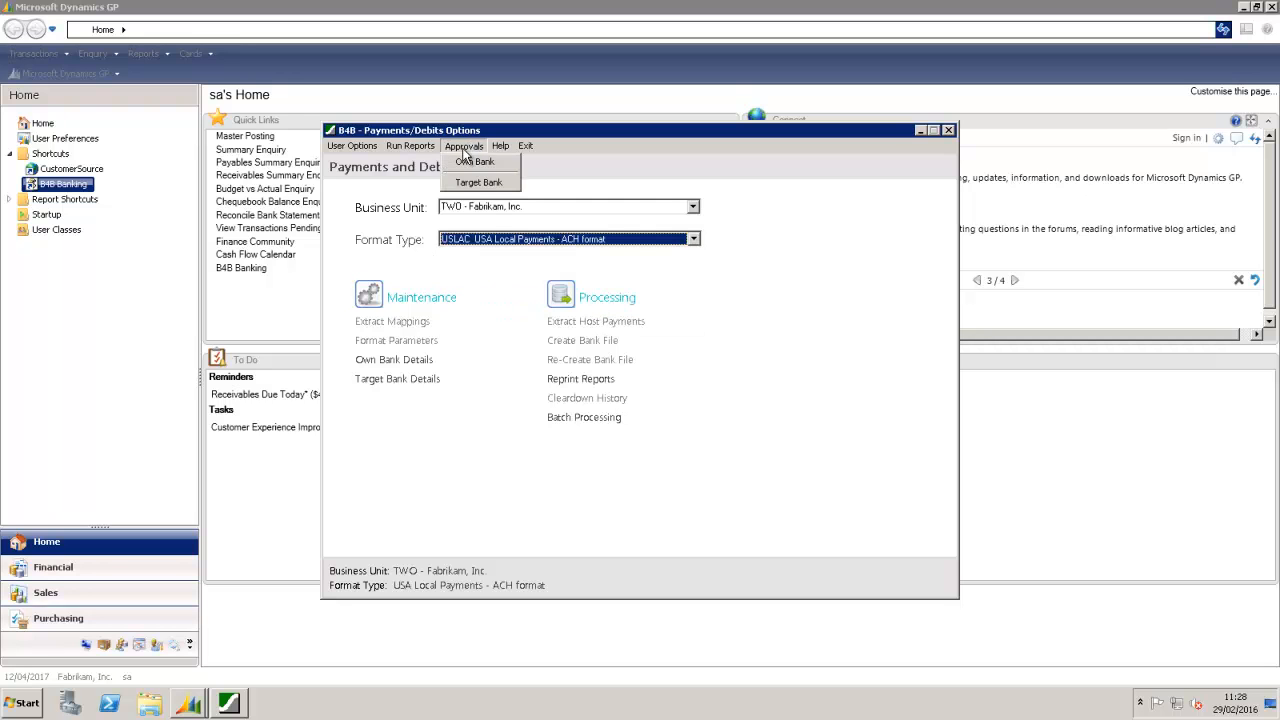
left_click(473, 184)
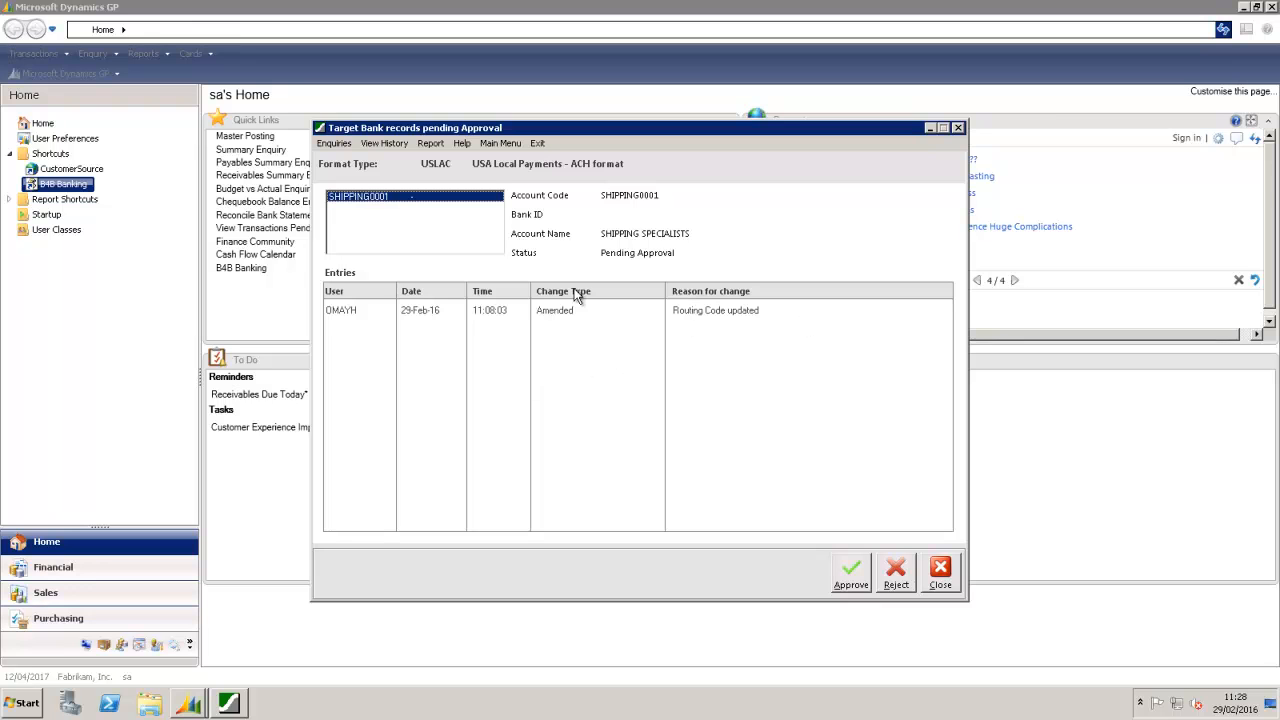
left_click(334, 143)
left_click(347, 174)
left_click_drag(432, 537, 389, 536)
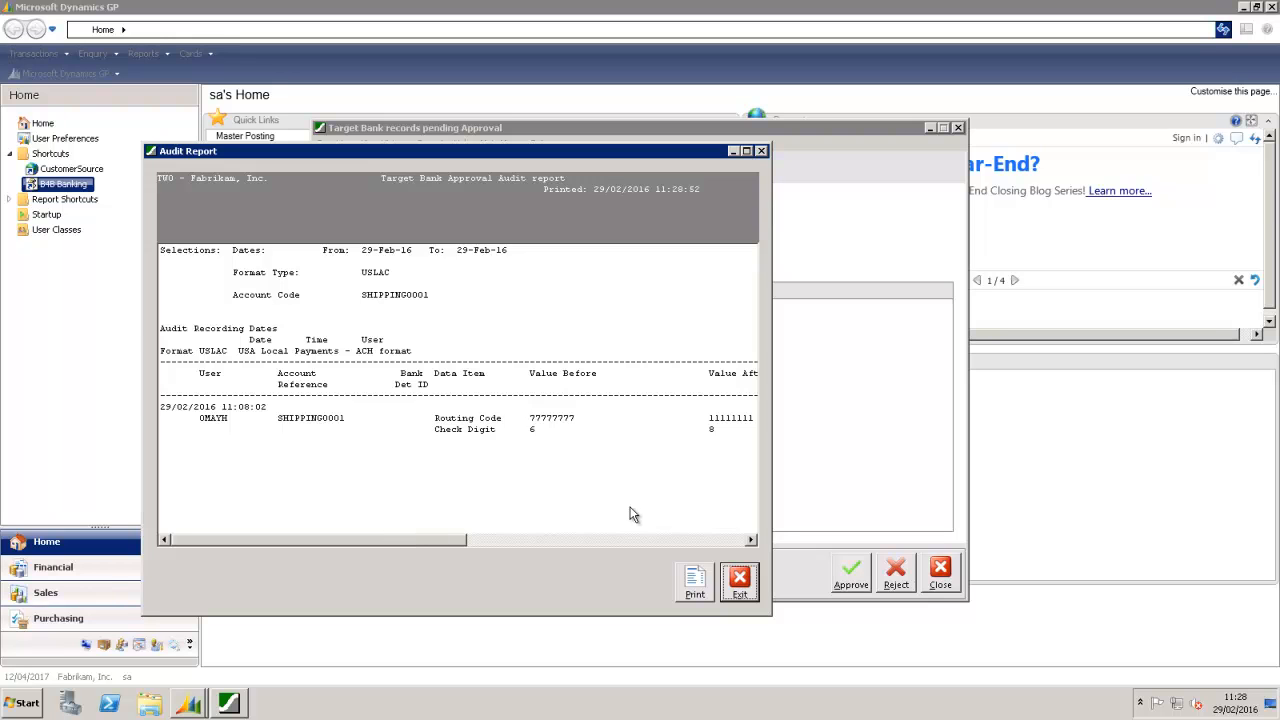
left_click(749, 586)
Step: Approve SHIPPING0001's routing-code change from 77777777 to 11111111 and return Home
left_click(850, 572)
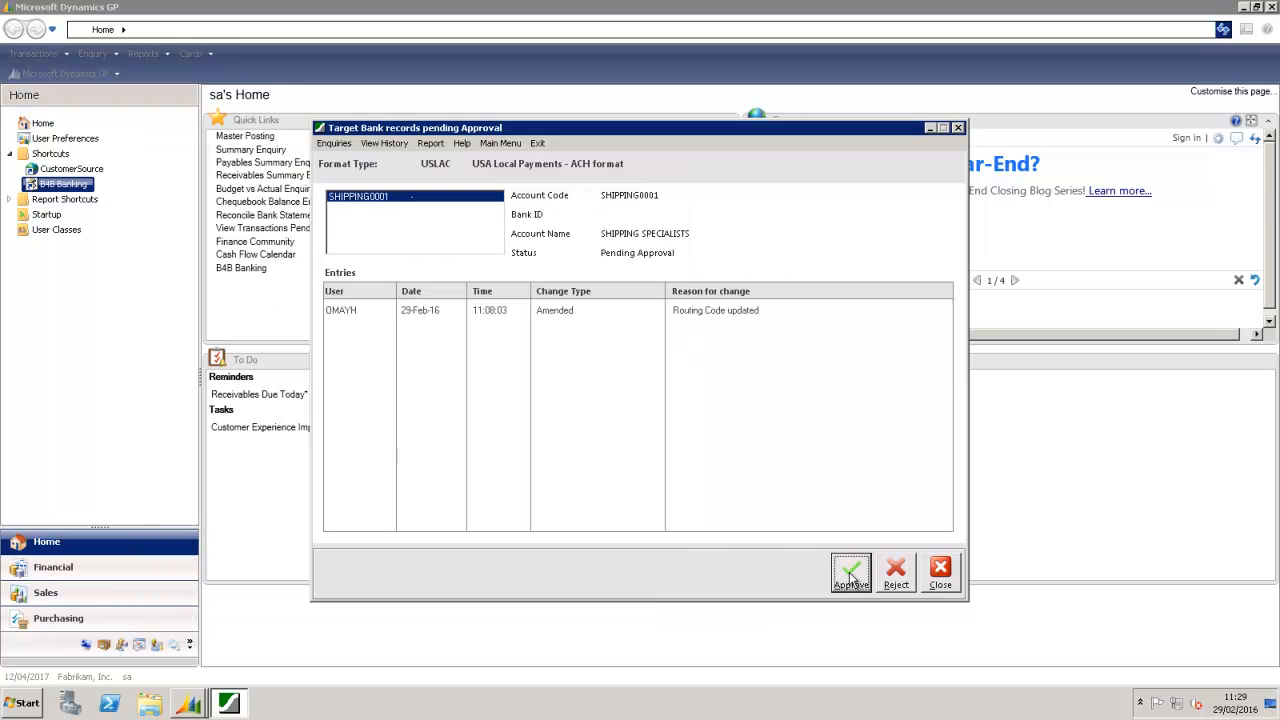
left_click(942, 573)
left_click(530, 146)
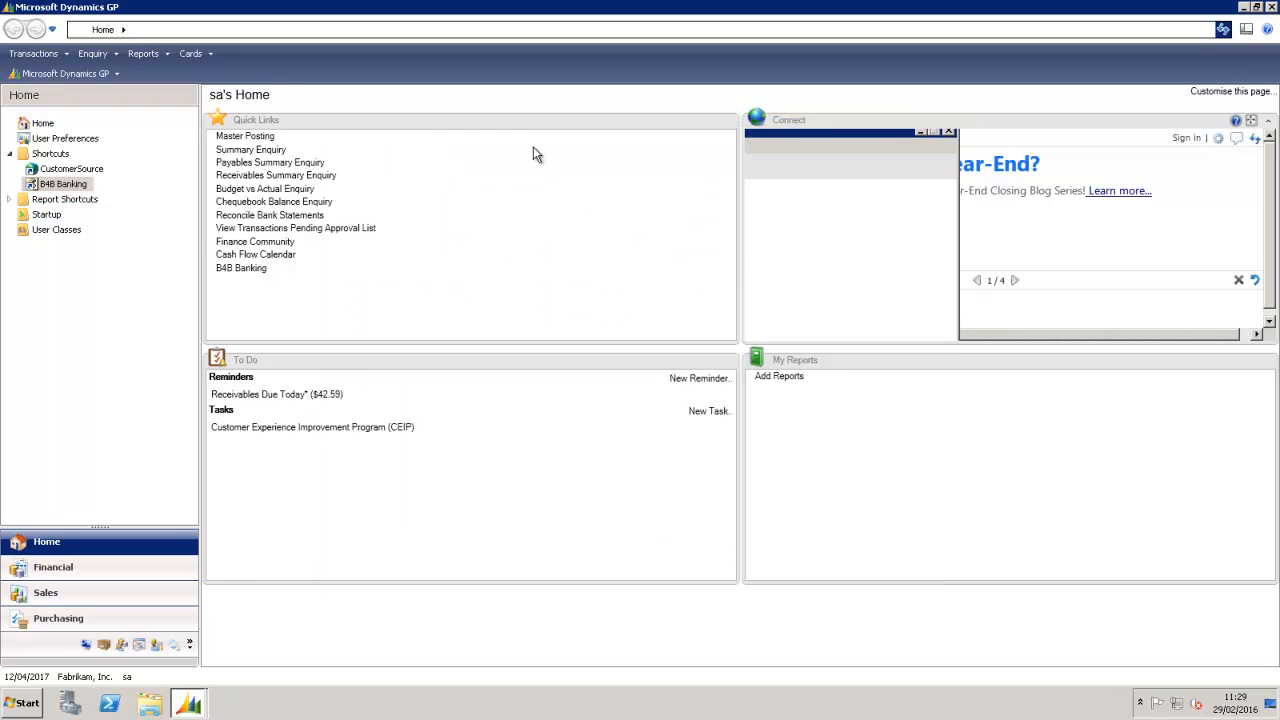
Step: Start Extract Host Payments with void and zero-value removal set to Yes, and validate
left_click(78, 186)
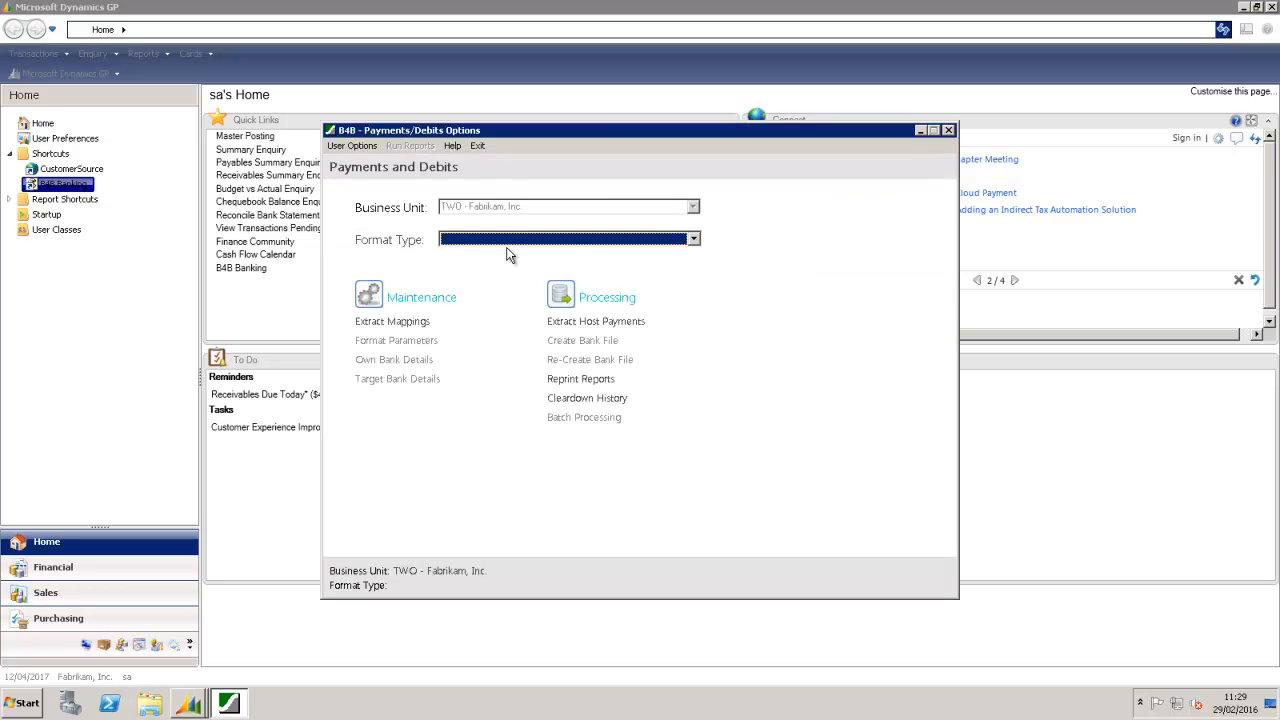
left_click(593, 325)
left_click(593, 321)
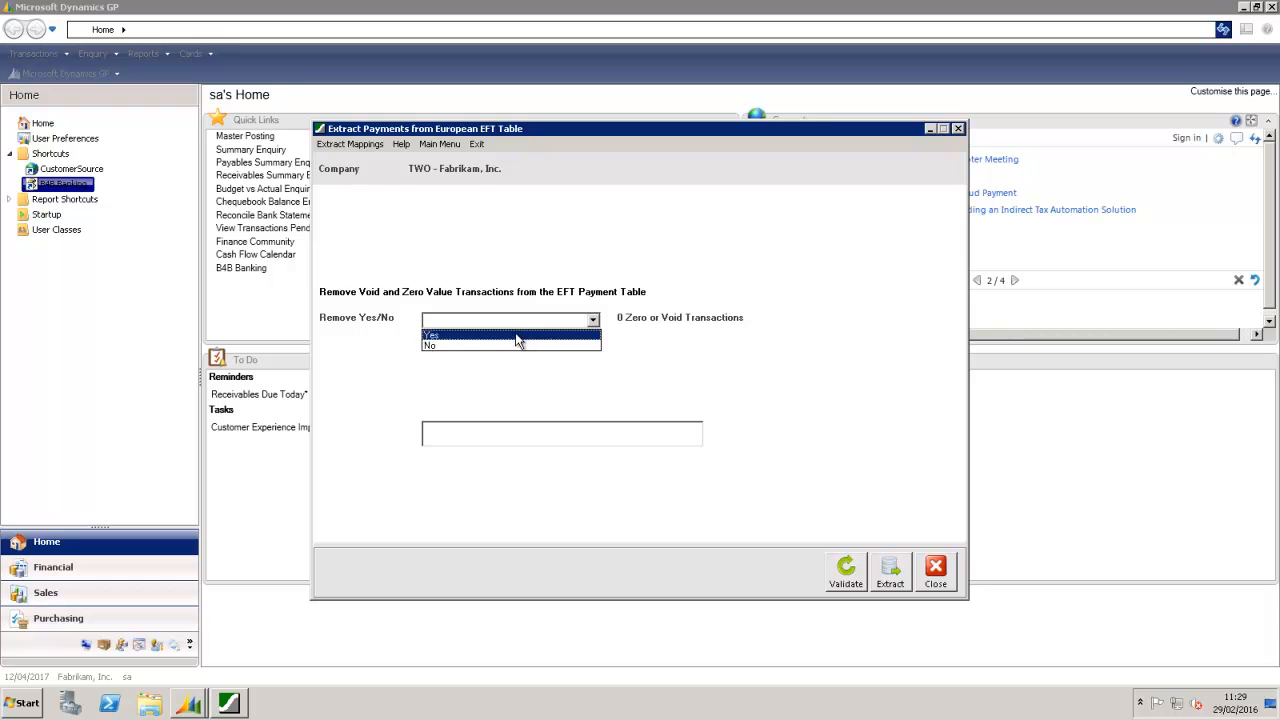
left_click(522, 334)
left_click(840, 569)
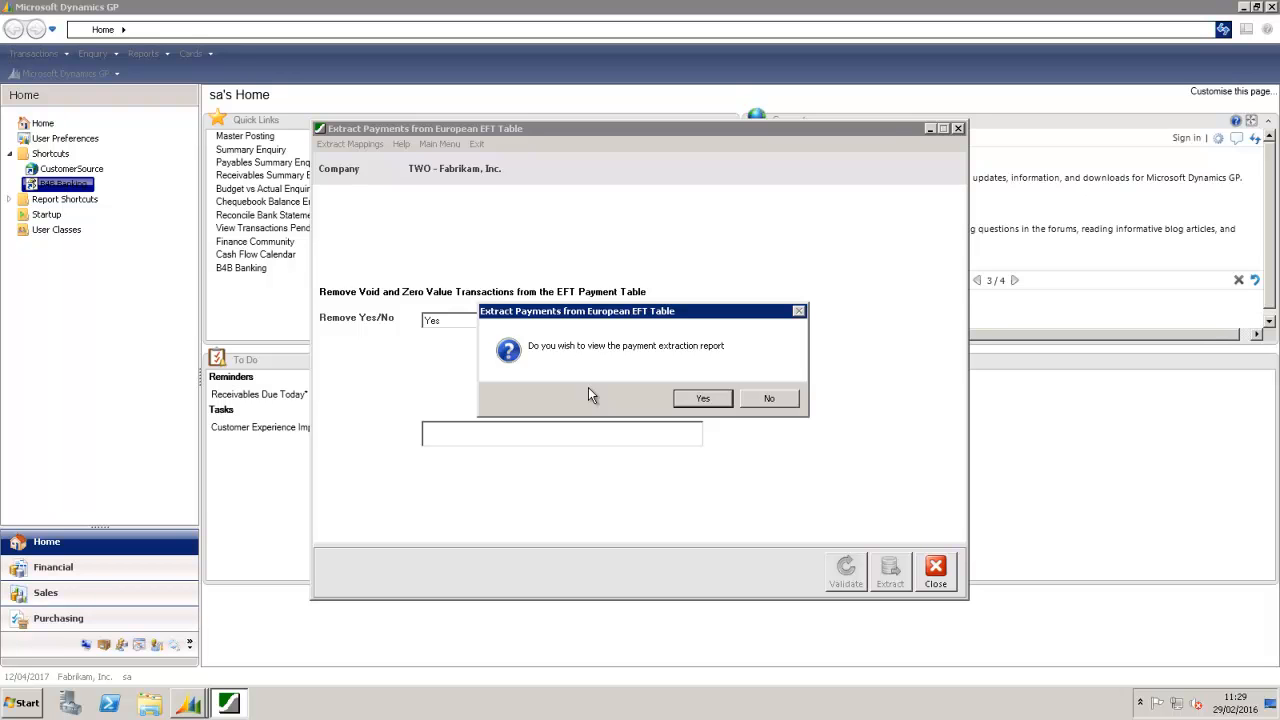
Step: Review the validation report showing 8 payments passed totalling 37508.25, then close it
left_click(697, 400)
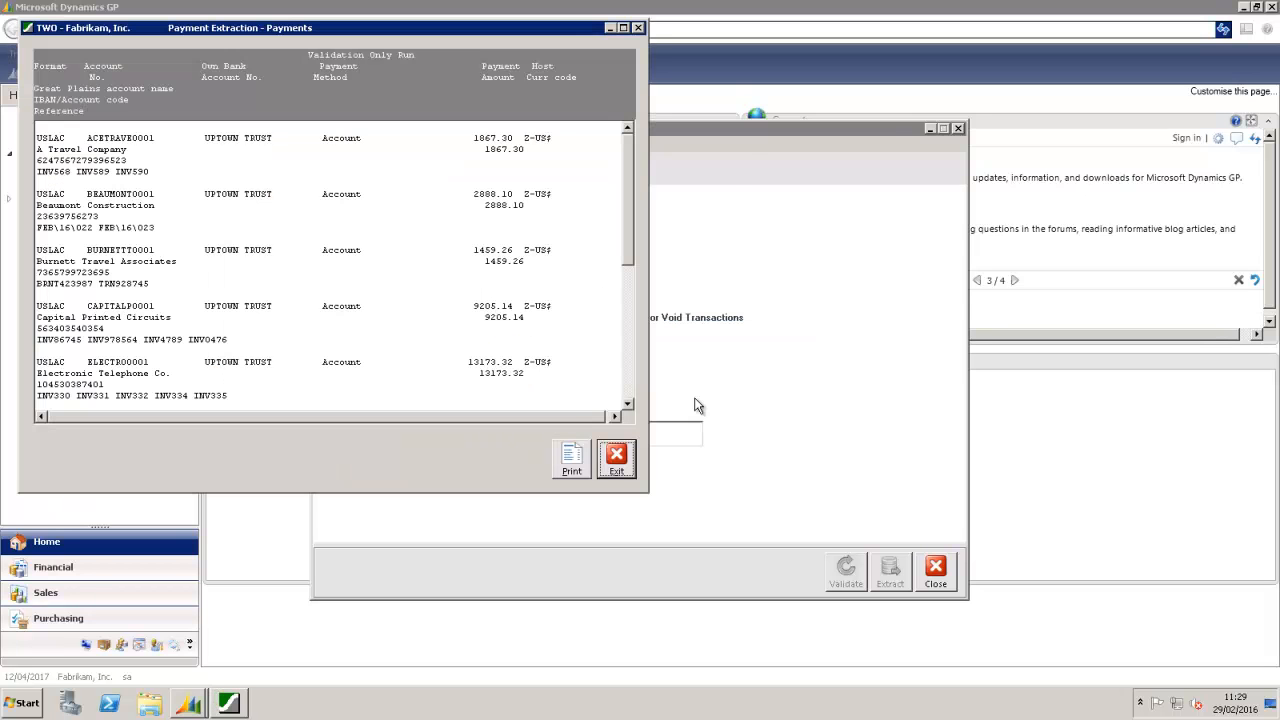
left_click(280, 140)
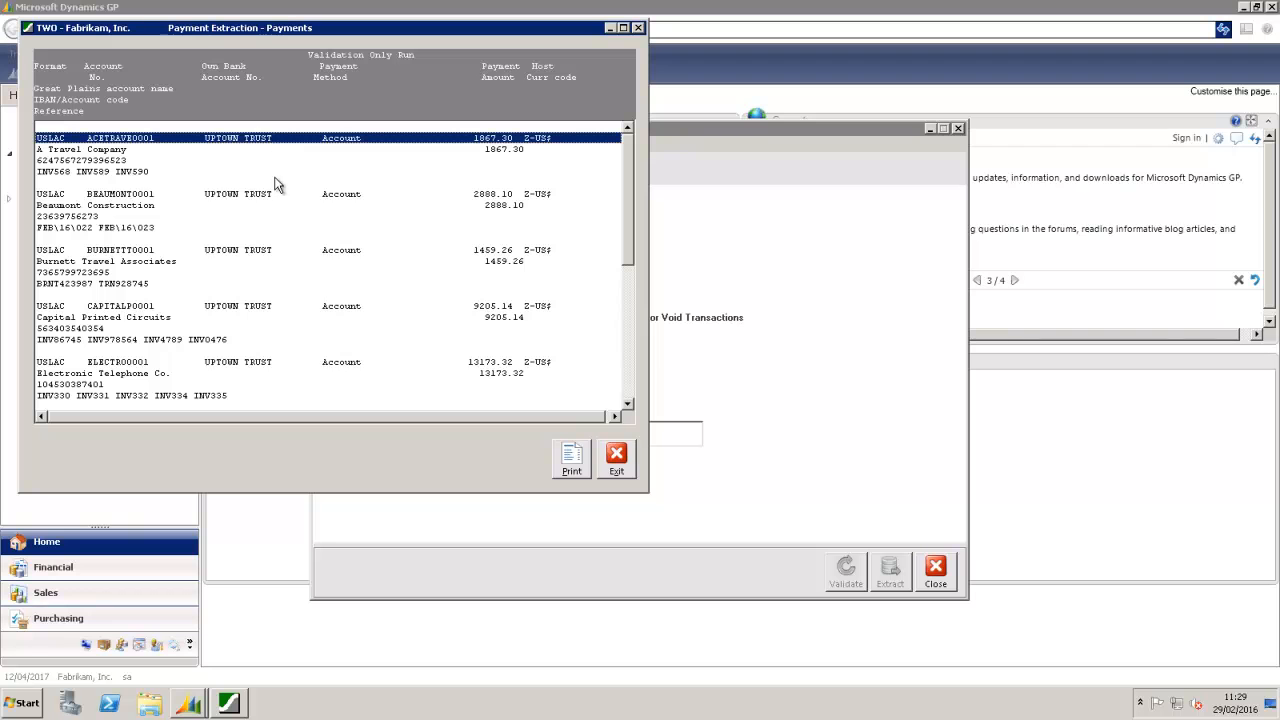
left_click(278, 196)
left_click_drag(628, 229, 631, 385)
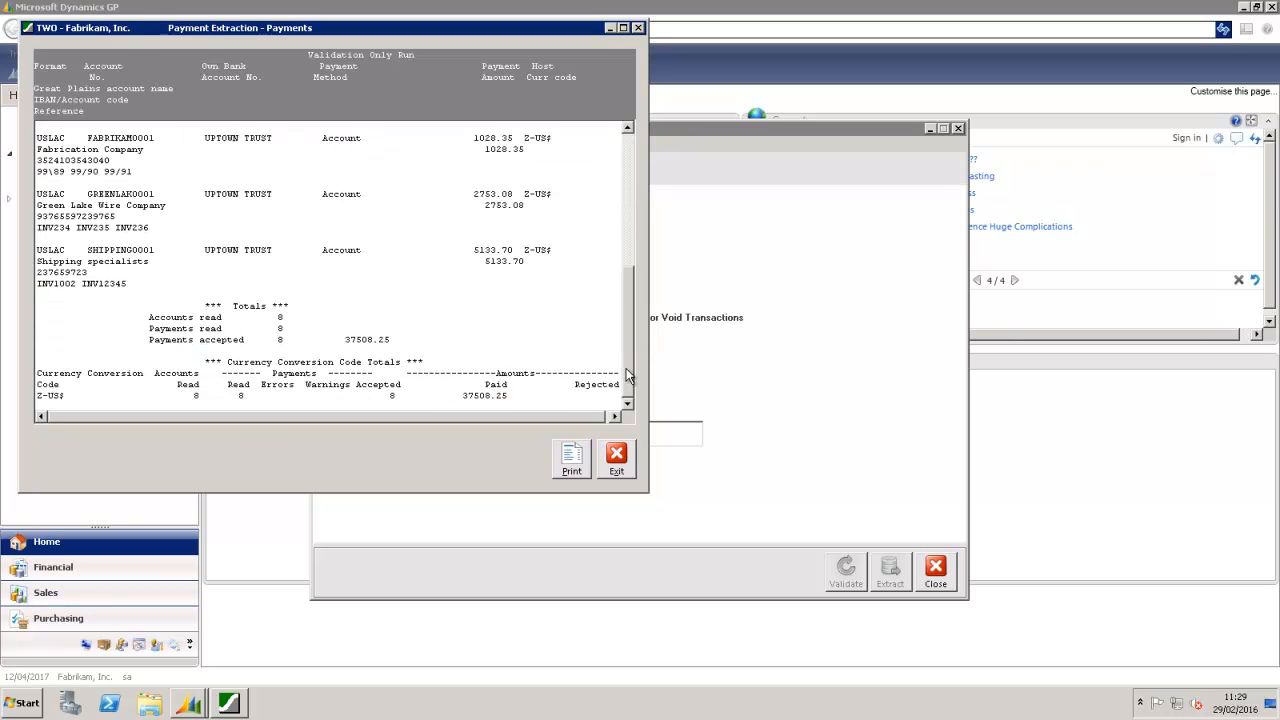
left_click(292, 345)
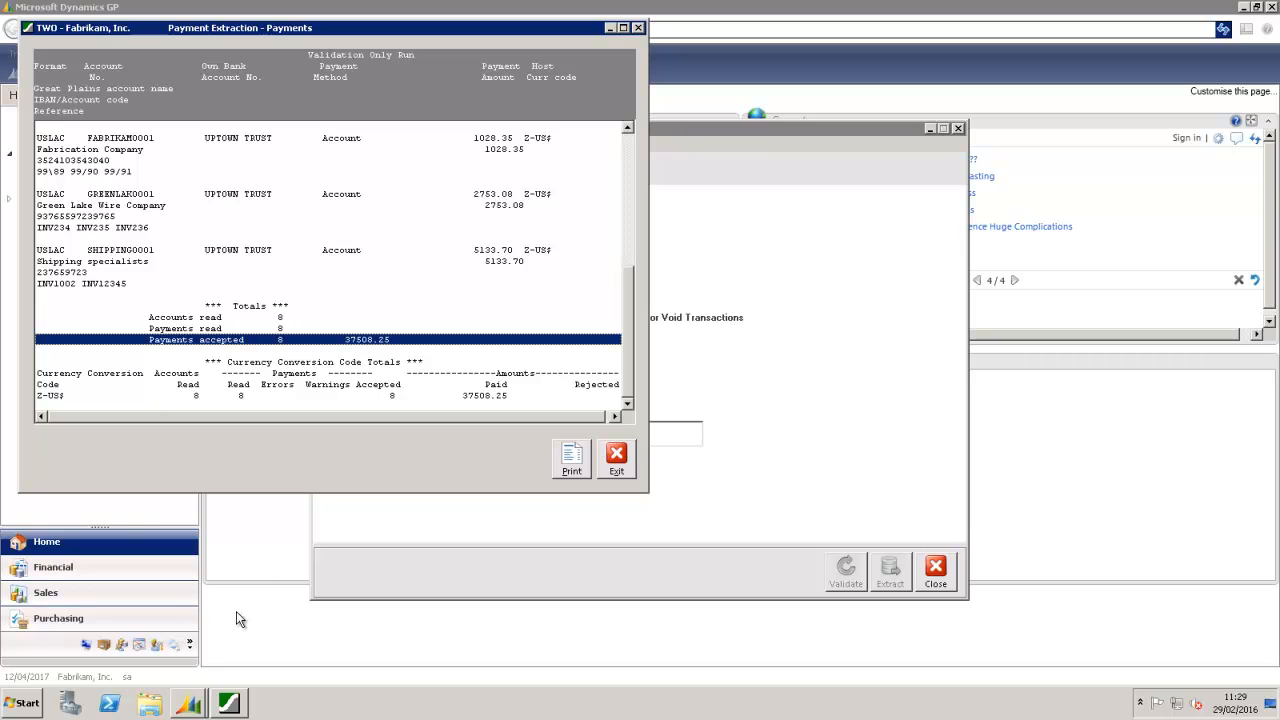
mouse_move(188, 702)
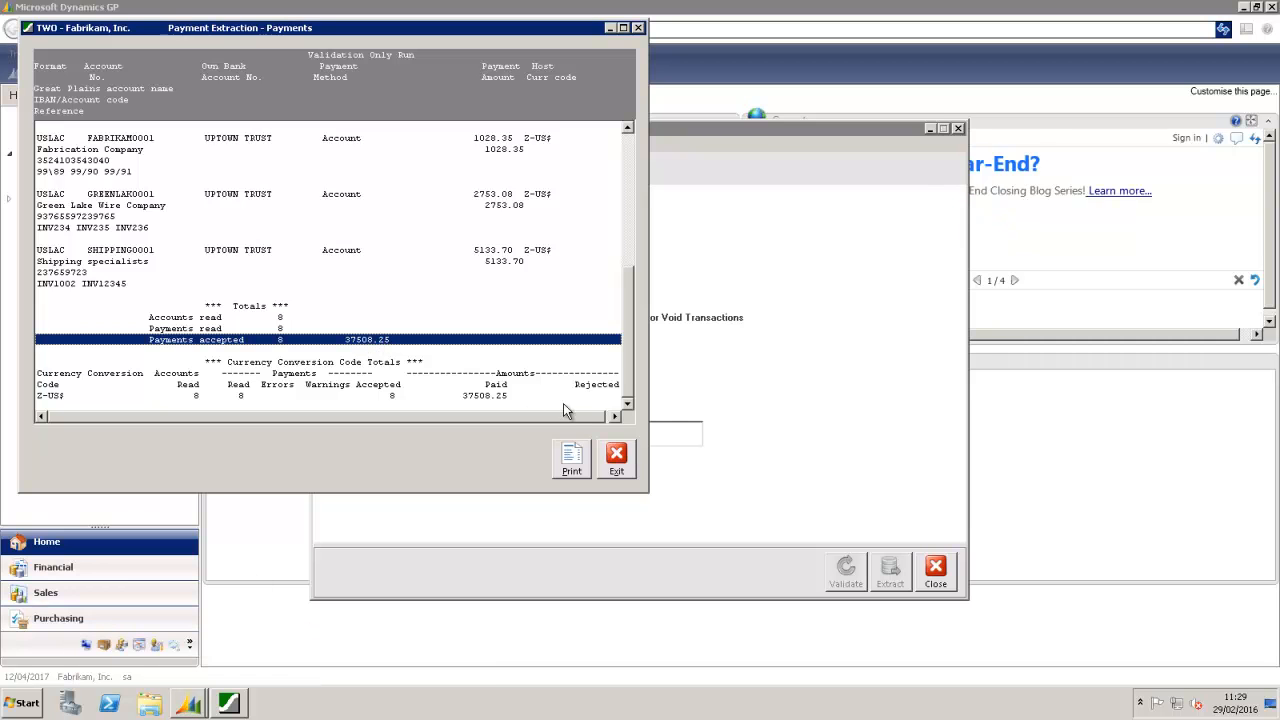
left_click(616, 459)
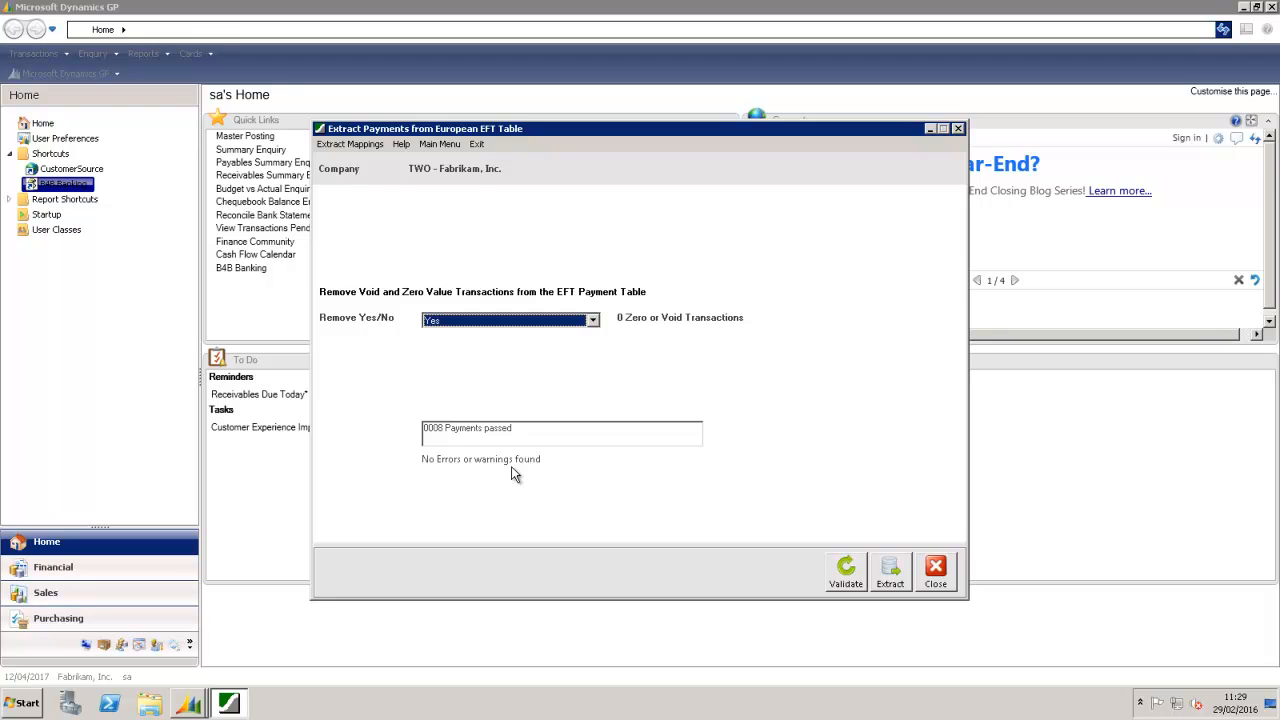
Step: Extract the 8 validated payments, review the extraction report, and close the extract window
left_click(891, 576)
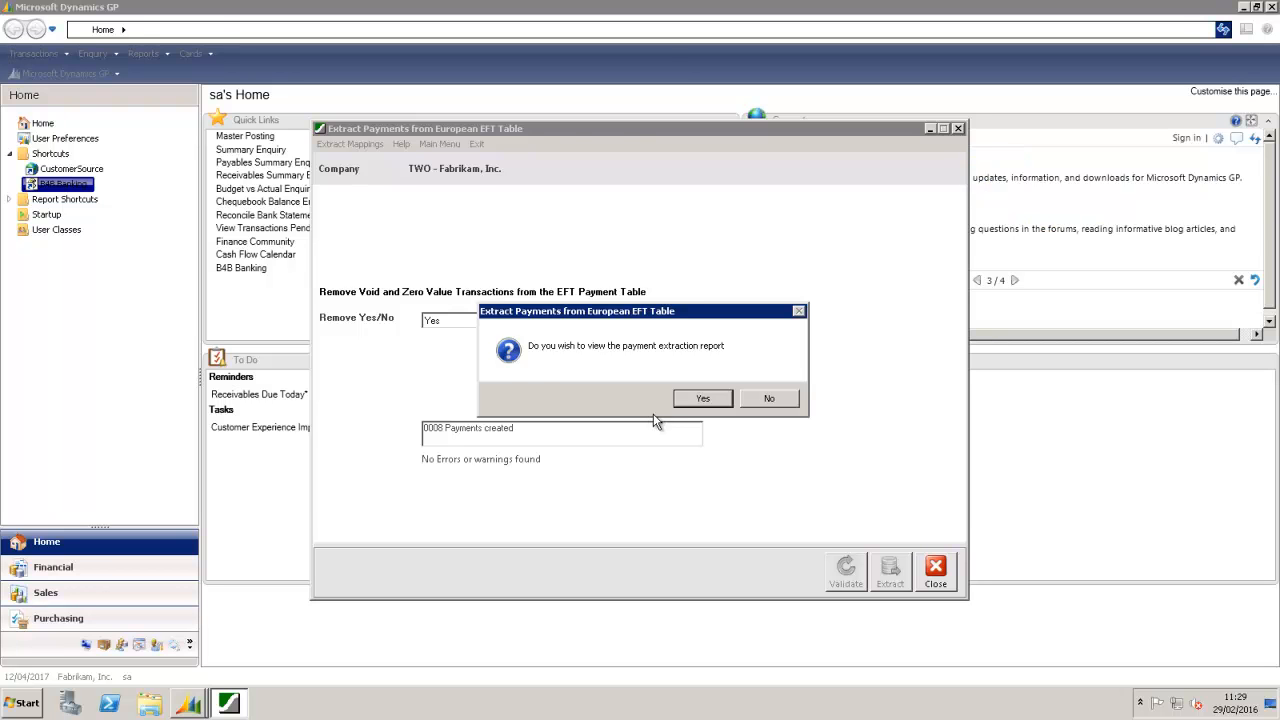
left_click(680, 399)
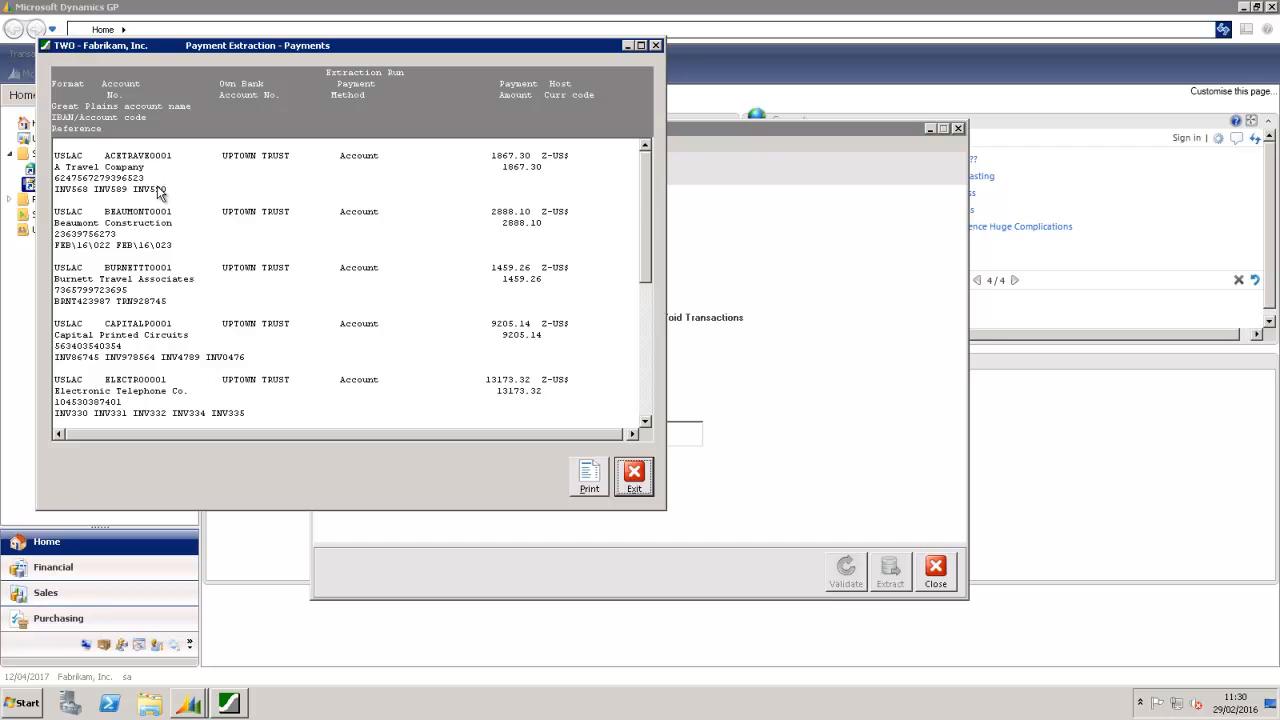
left_click_drag(646, 208, 640, 370)
left_click(634, 476)
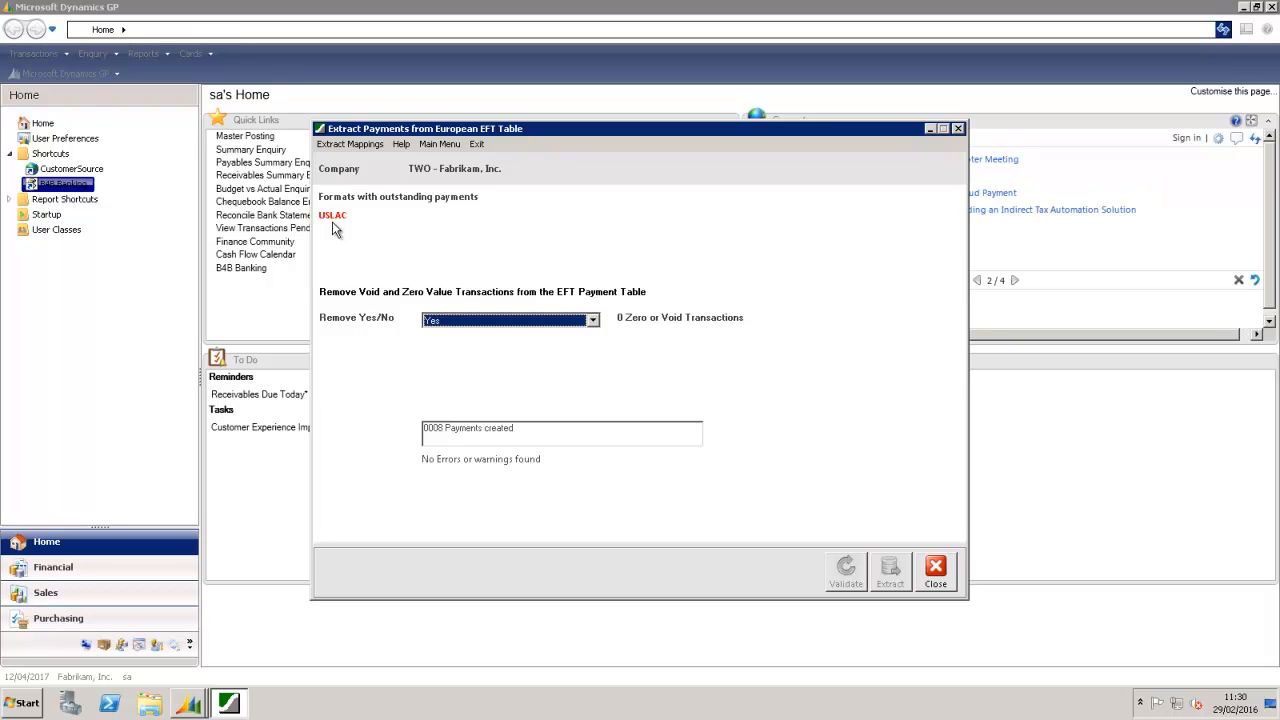
left_click(940, 574)
Step: Set the format type to USLAC USA Local Payments - ACH format
left_click(693, 239)
left_click(703, 300)
left_click(589, 316)
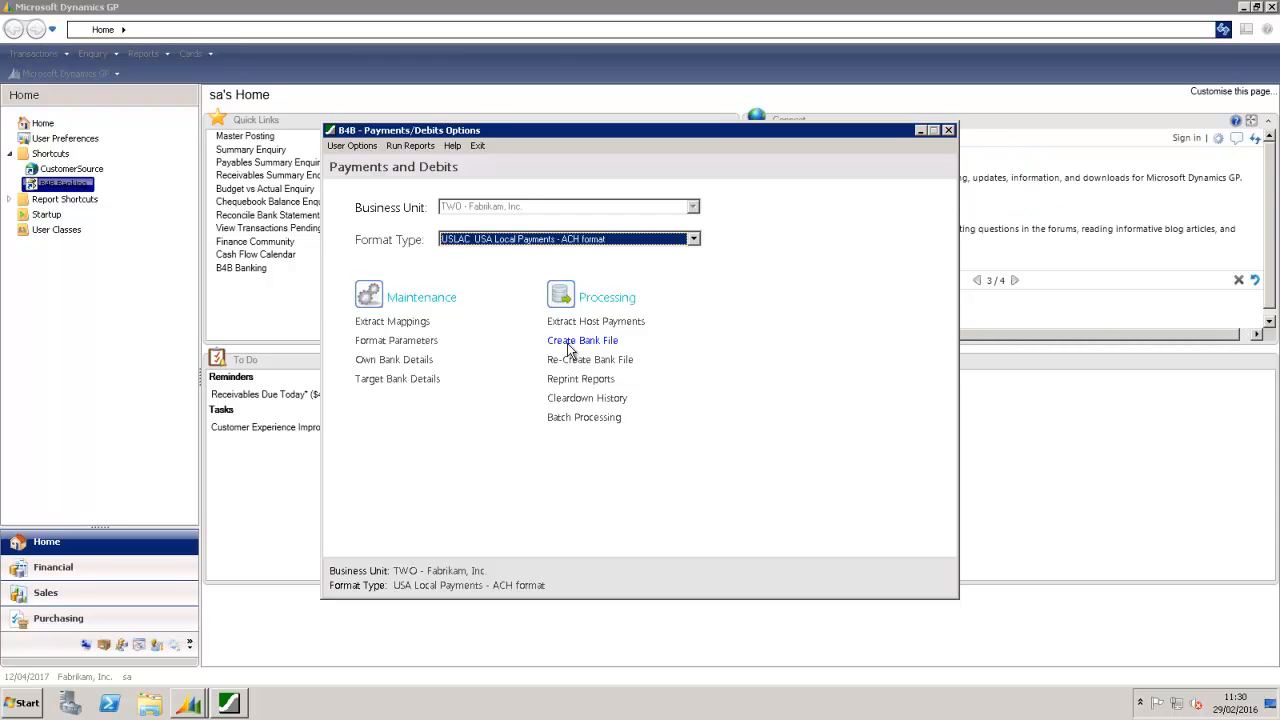
Step: Open Create Bank File and change the settlement date to 01/03/2016
left_click(569, 344)
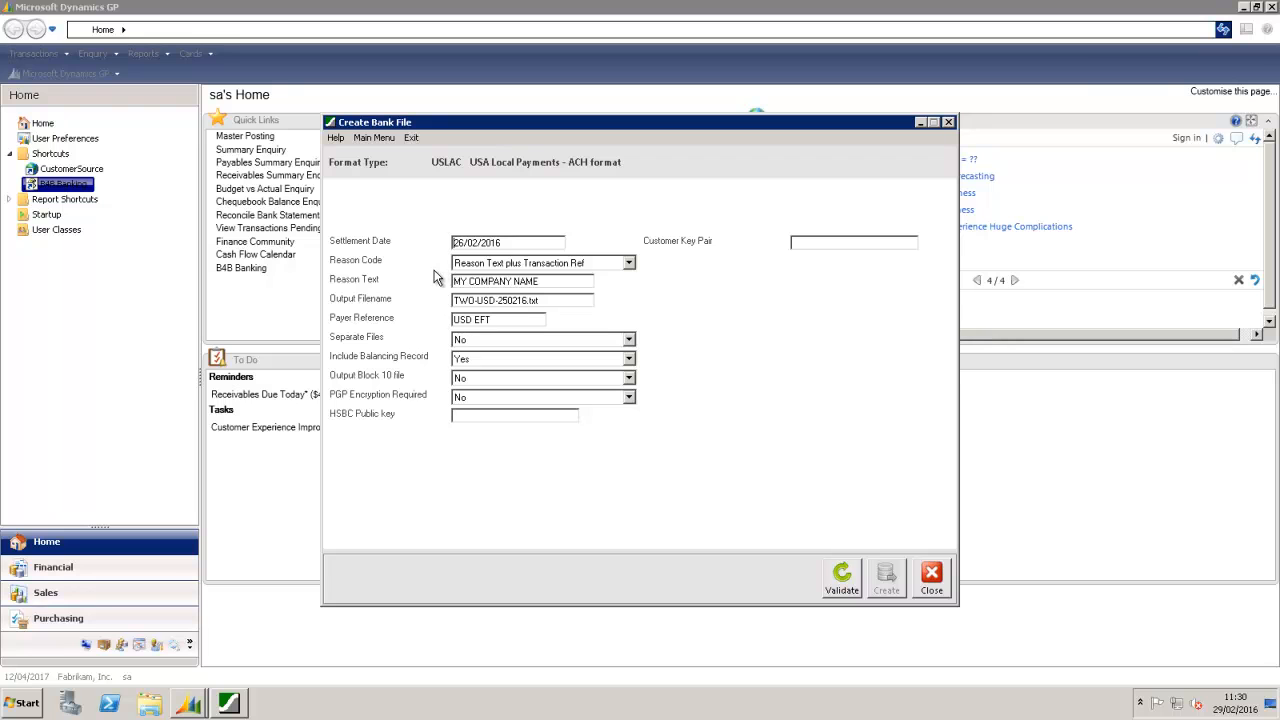
mouse_move(472, 243)
left_click_drag(477, 243, 421, 252)
type("01/03")
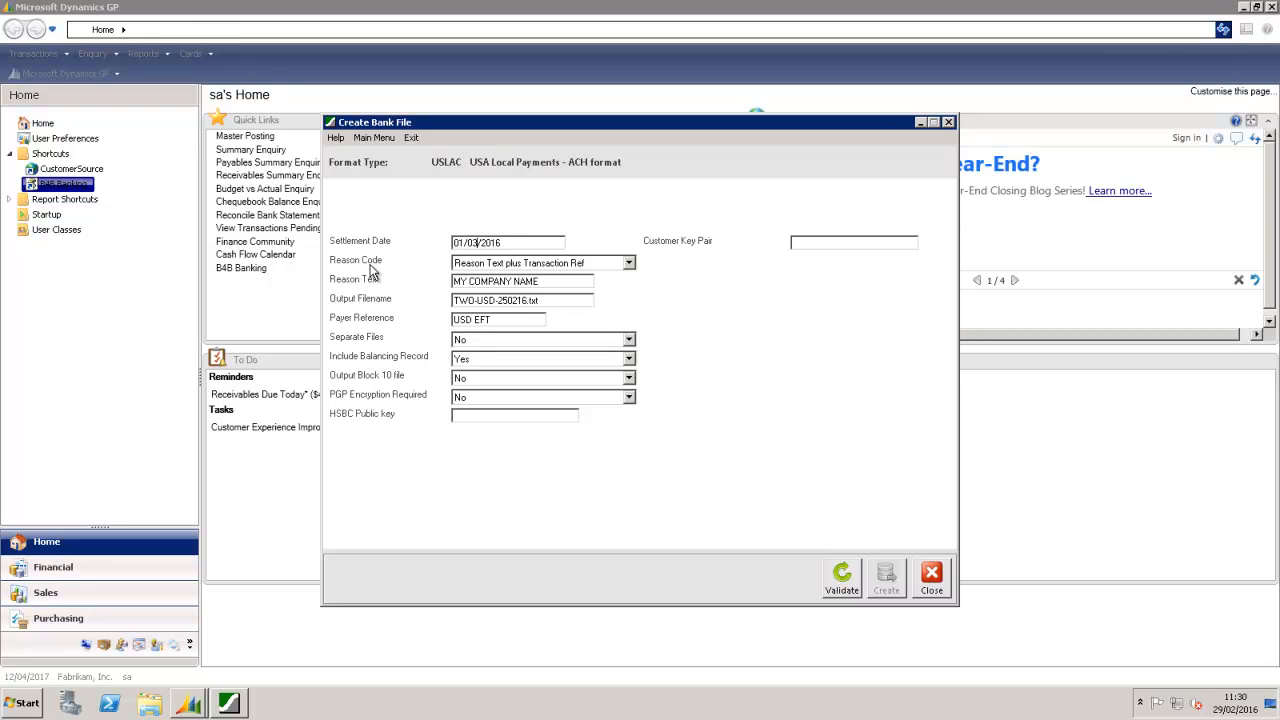
Step: Keep Reason Text plus Transaction Ref, rename output to TWO-USD-010316.txt, and validate
left_click(633, 264)
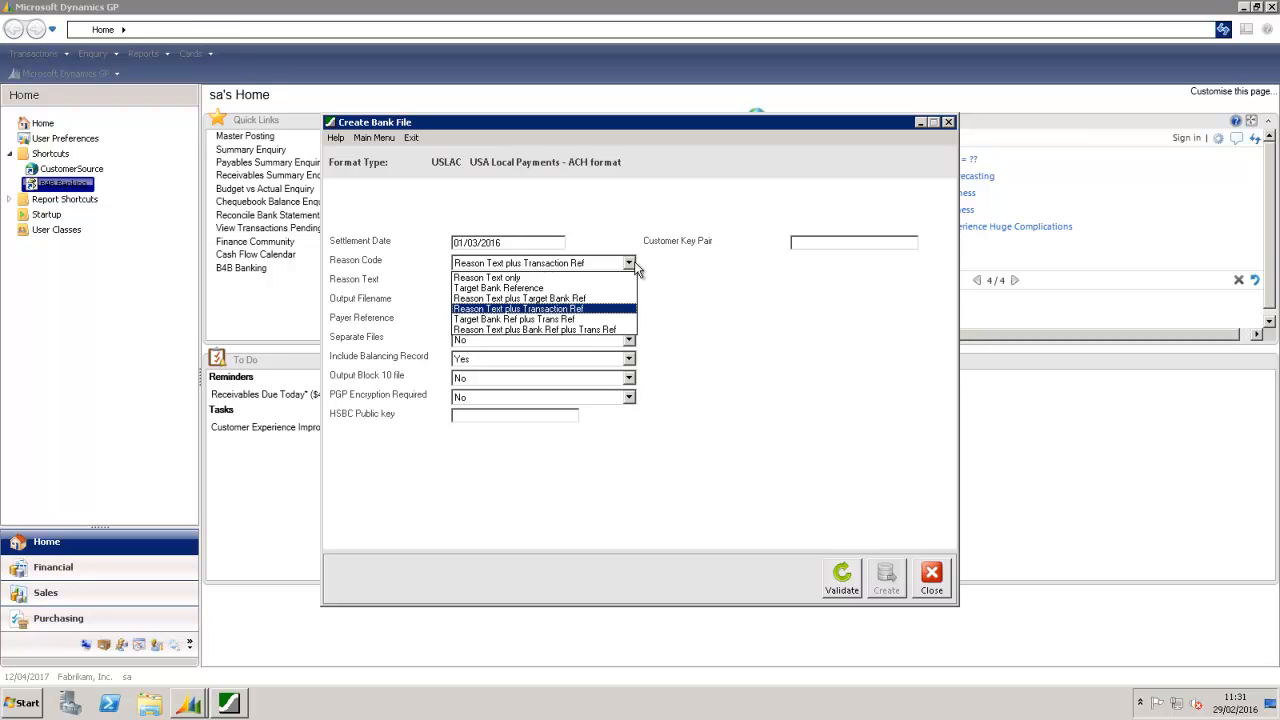
left_click(606, 309)
left_click_drag(546, 281, 420, 288)
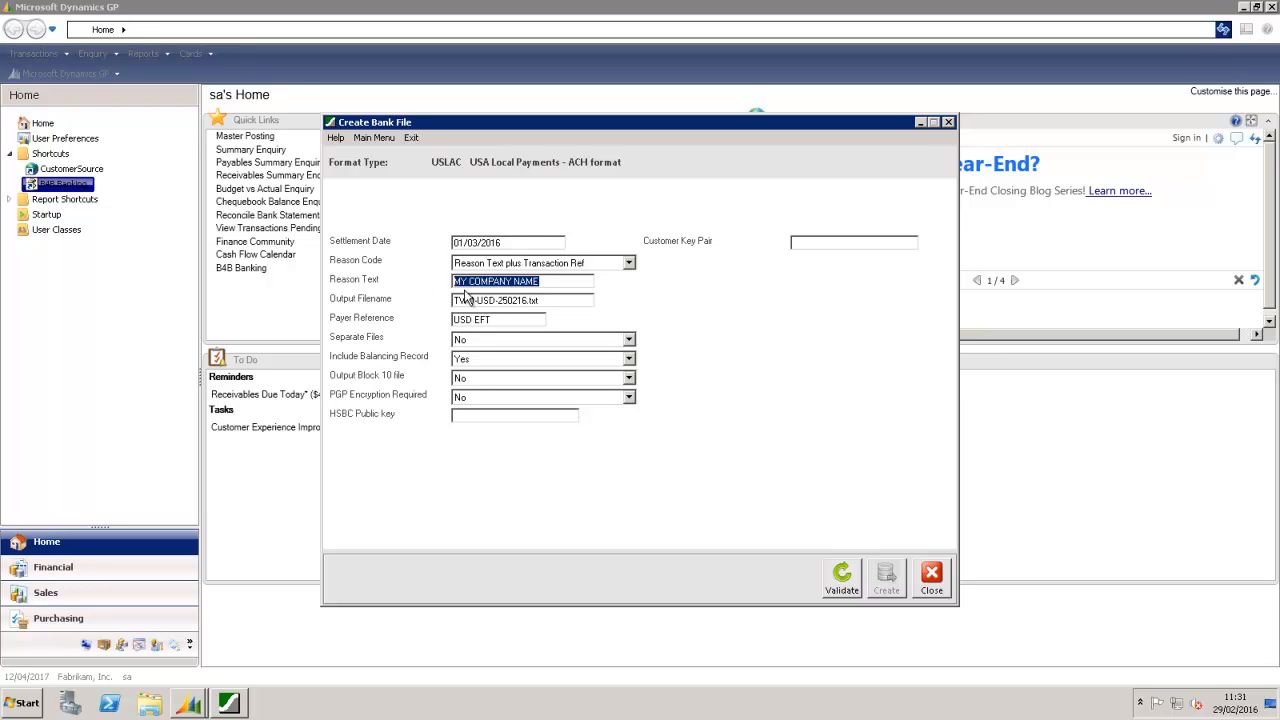
left_click(503, 300)
left_click_drag(500, 300, 517, 300)
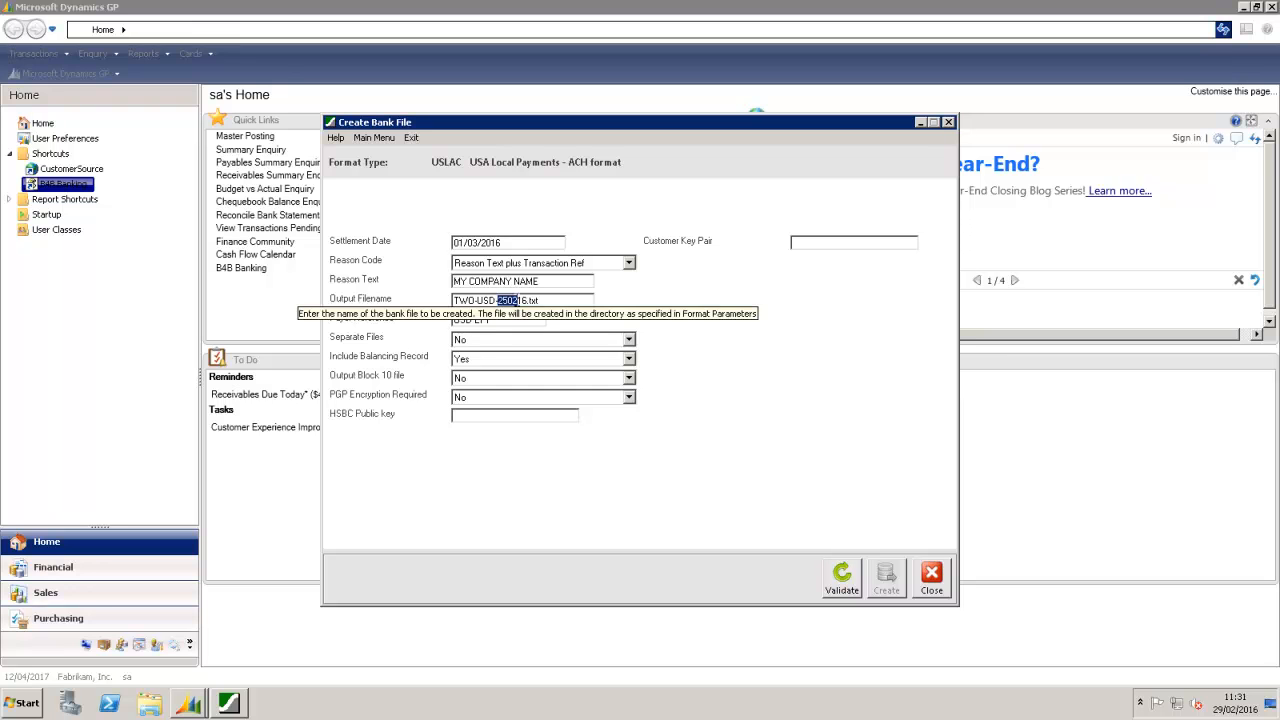
type("0103")
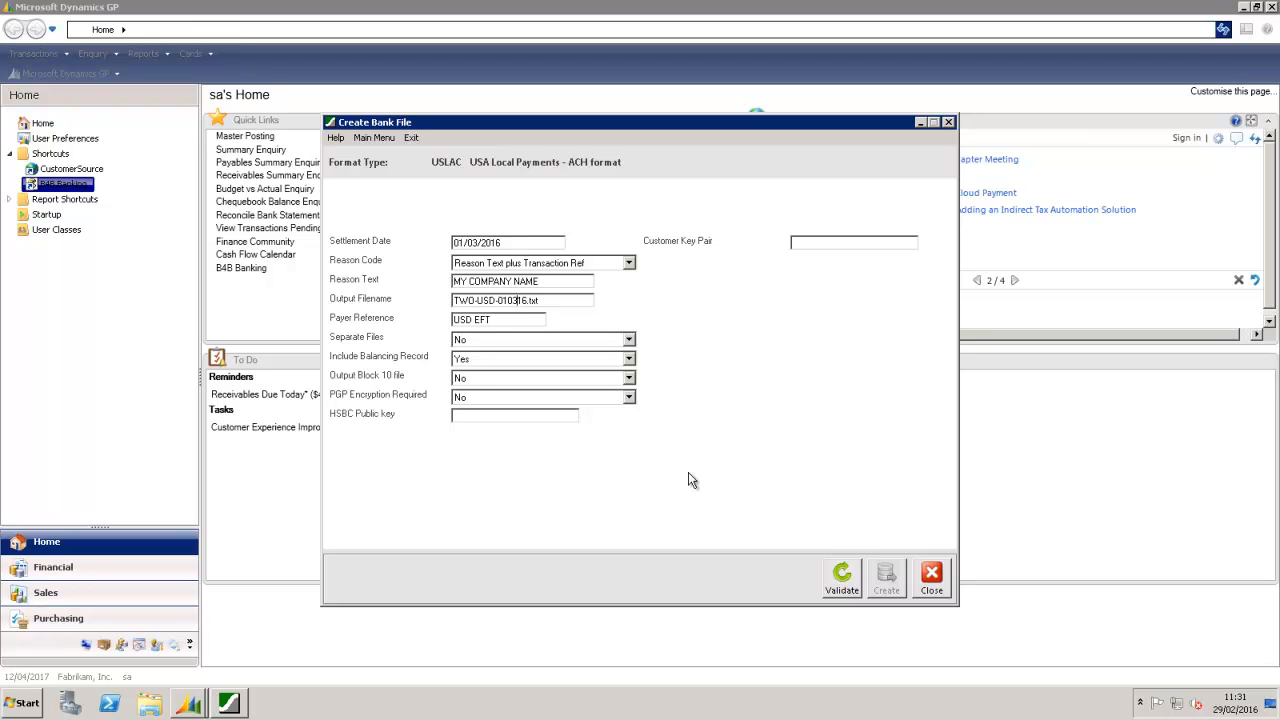
left_click(841, 584)
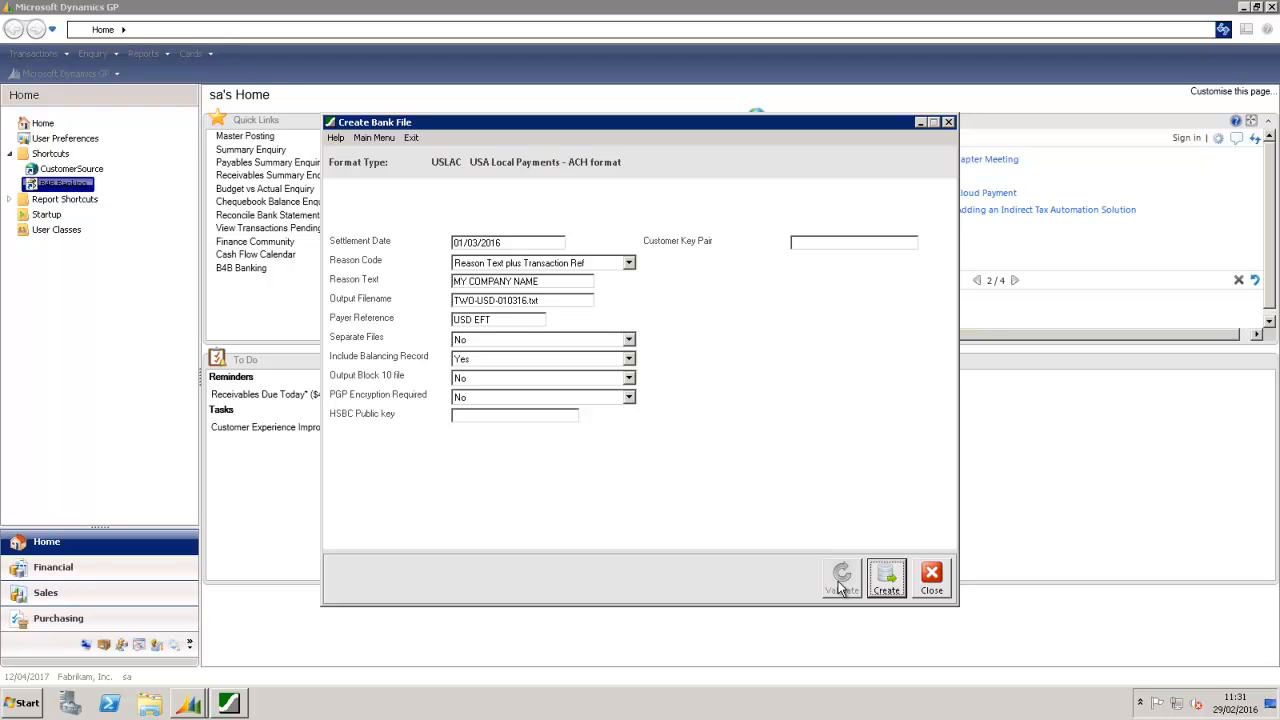
Step: Create bank file TWO-USD-010316.txt, review its eight payment lines, and close the report
left_click(884, 577)
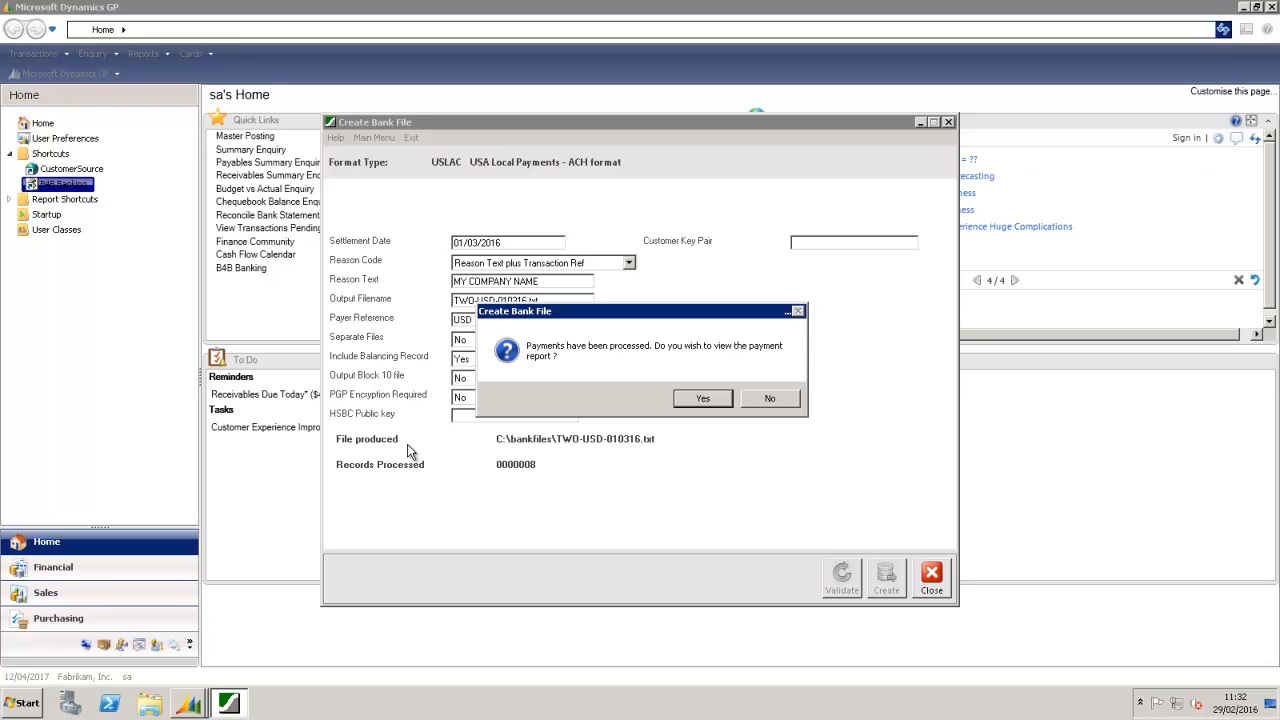
left_click(688, 400)
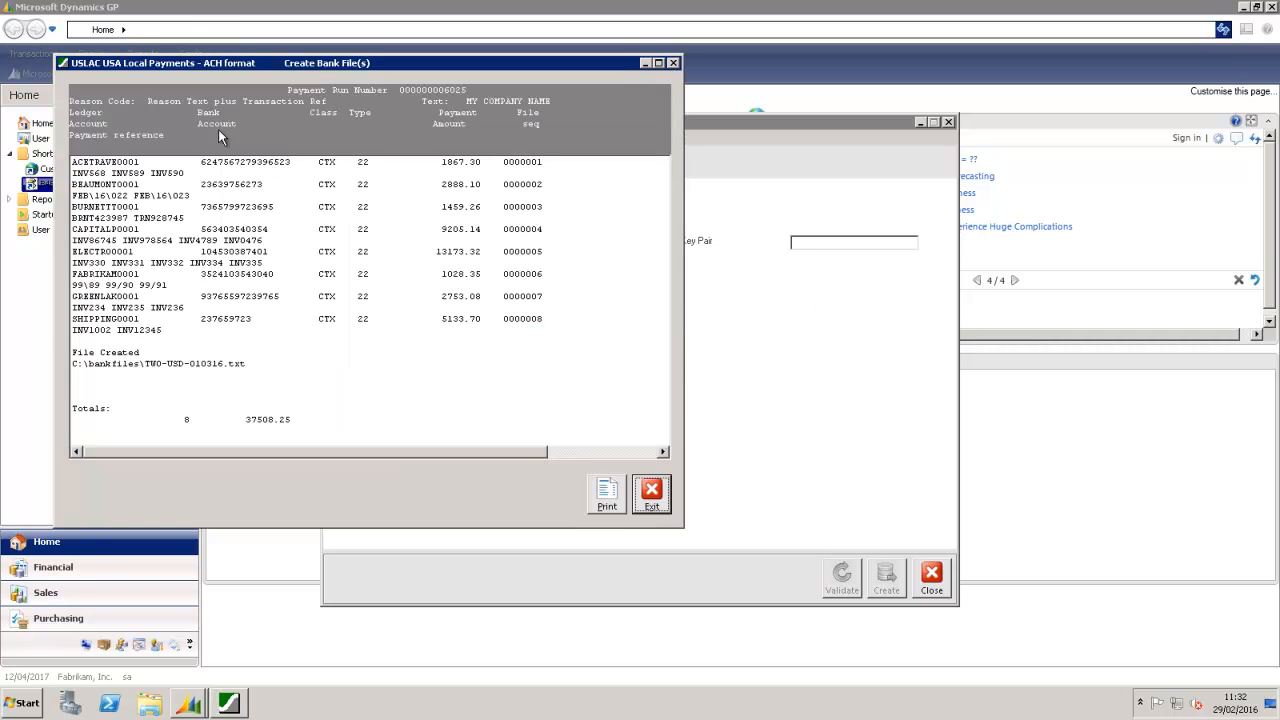
left_click(201, 161)
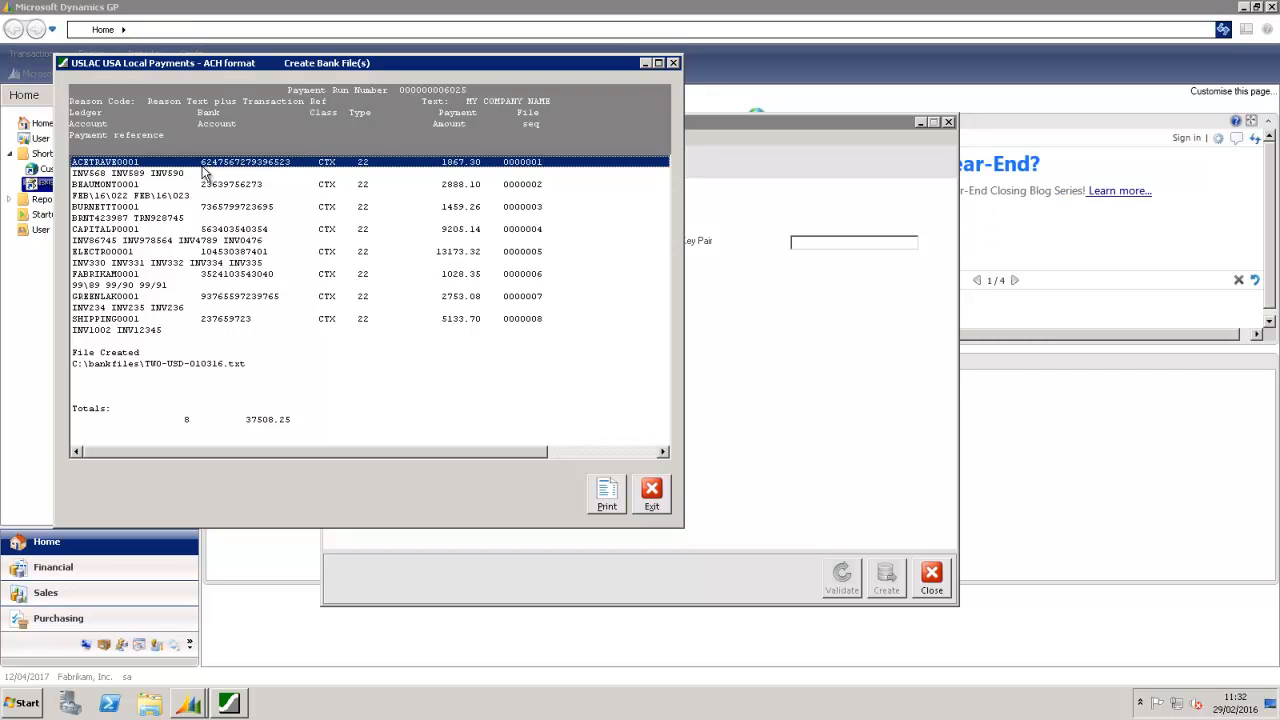
left_click(190, 185)
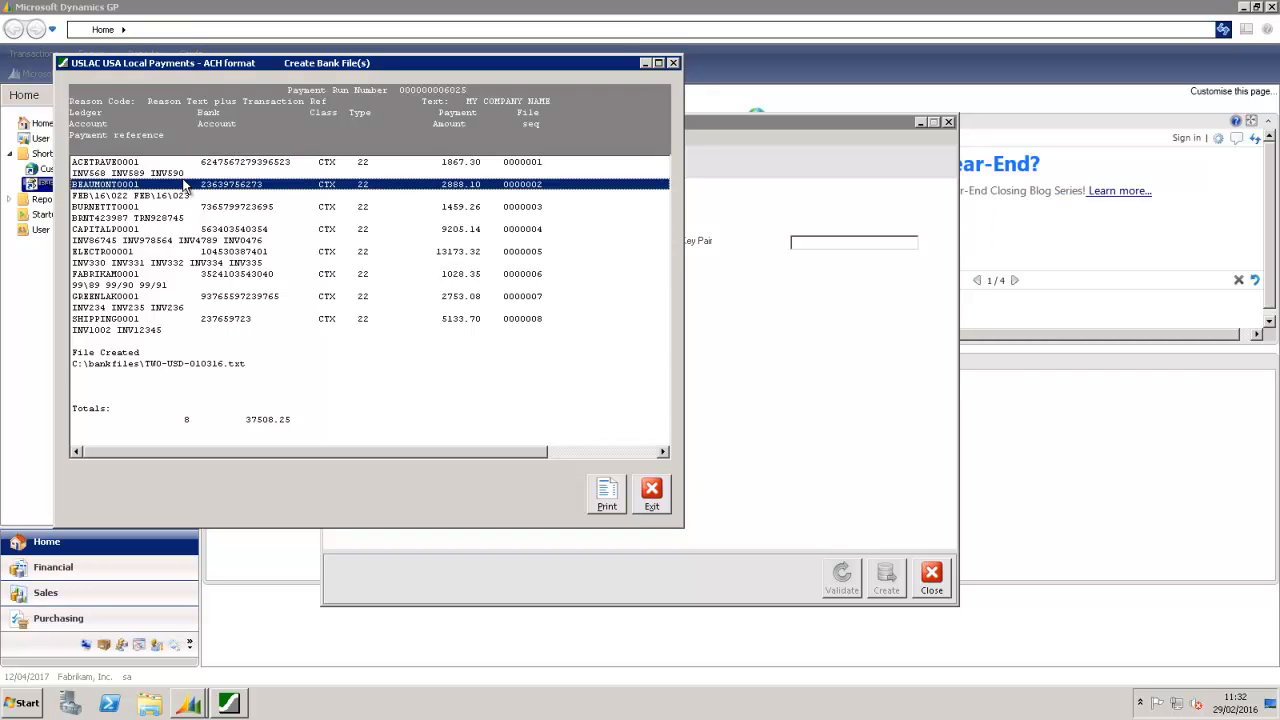
left_click(172, 176)
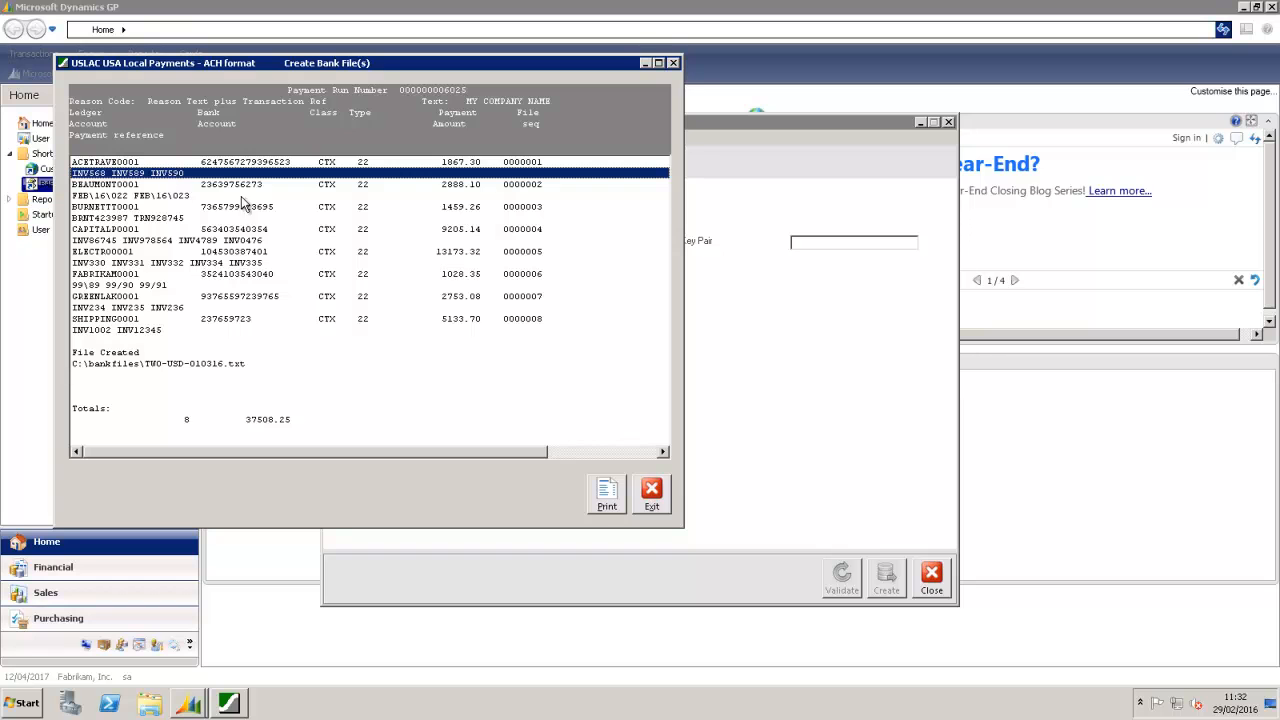
left_click(645, 507)
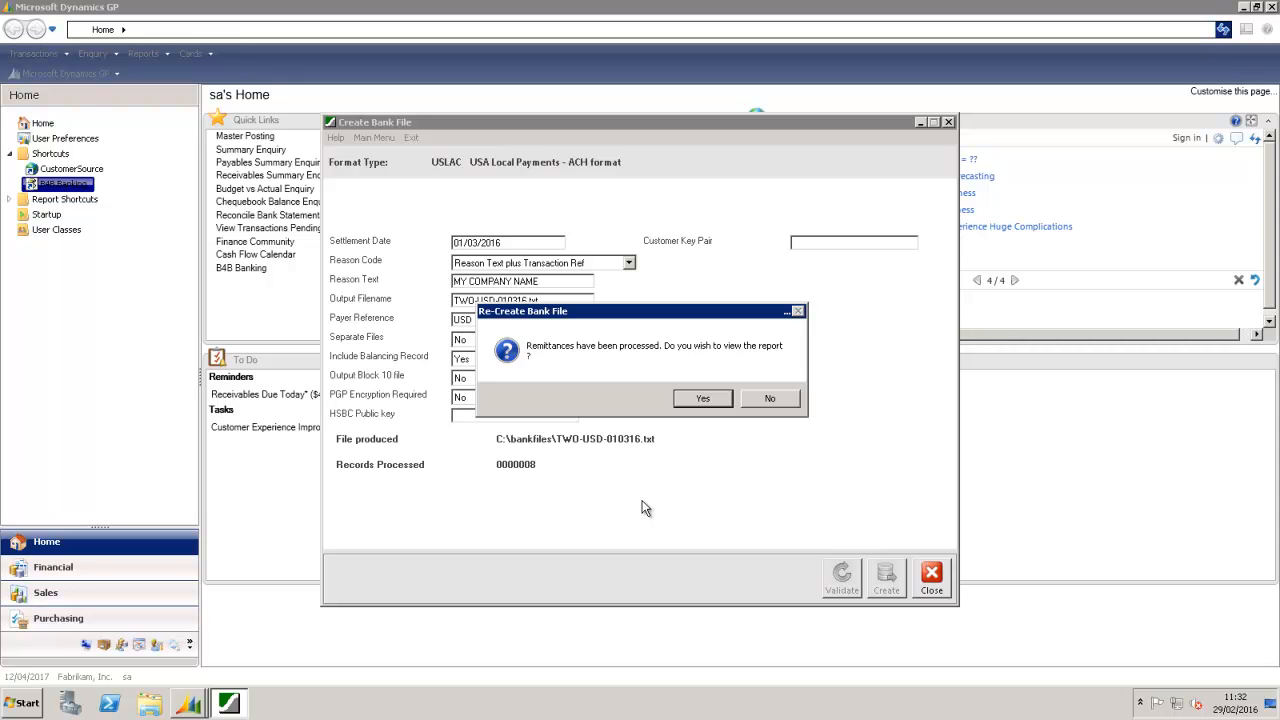
Step: Review the remittance creation report's ACETRAVE0001 entry and file path, then close it
left_click(702, 398)
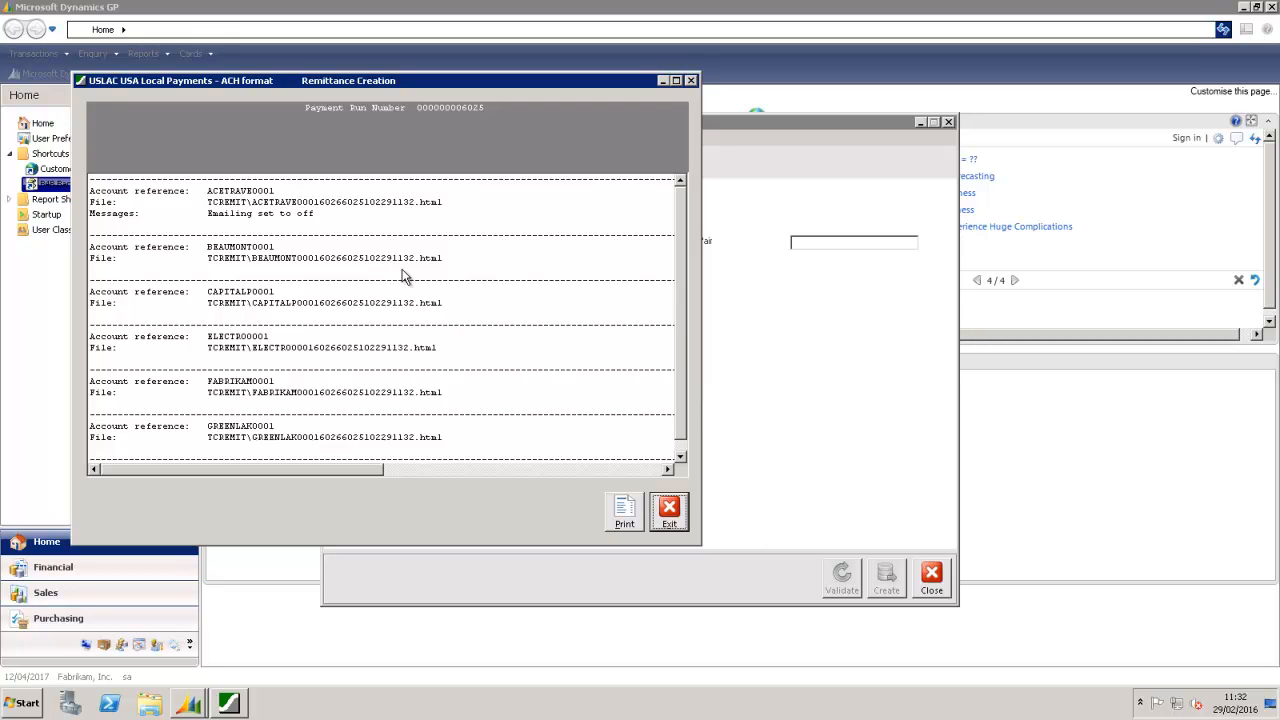
left_click(266, 193)
left_click(266, 203)
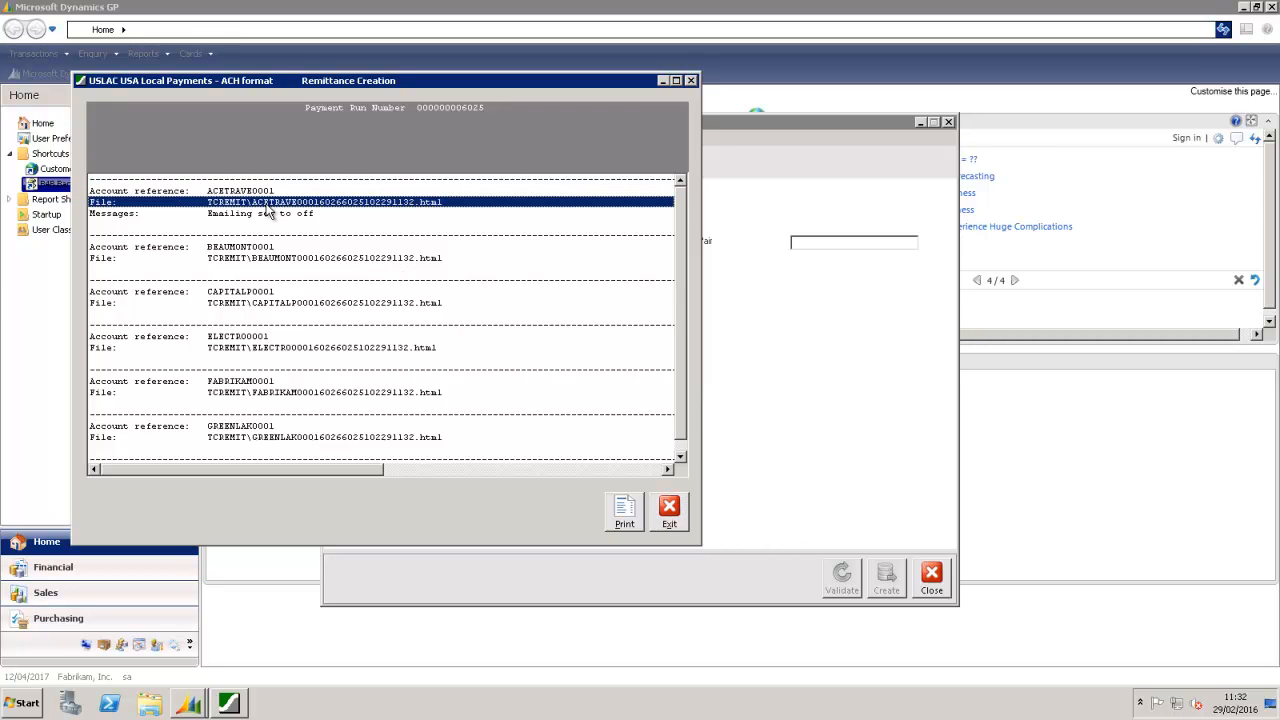
left_click(257, 224)
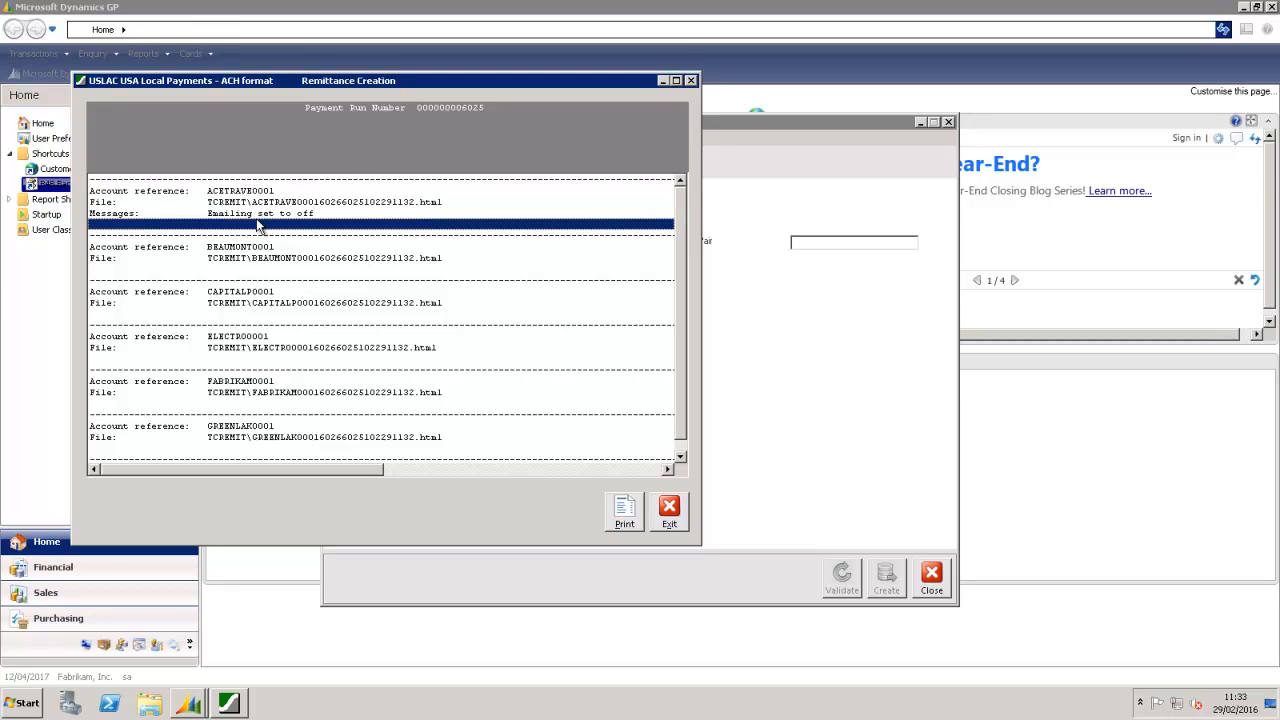
left_click(671, 510)
Step: Browse to C:\b4b\TCREMIT and open the ACETRAVE0001 HTML remittance
left_click(152, 702)
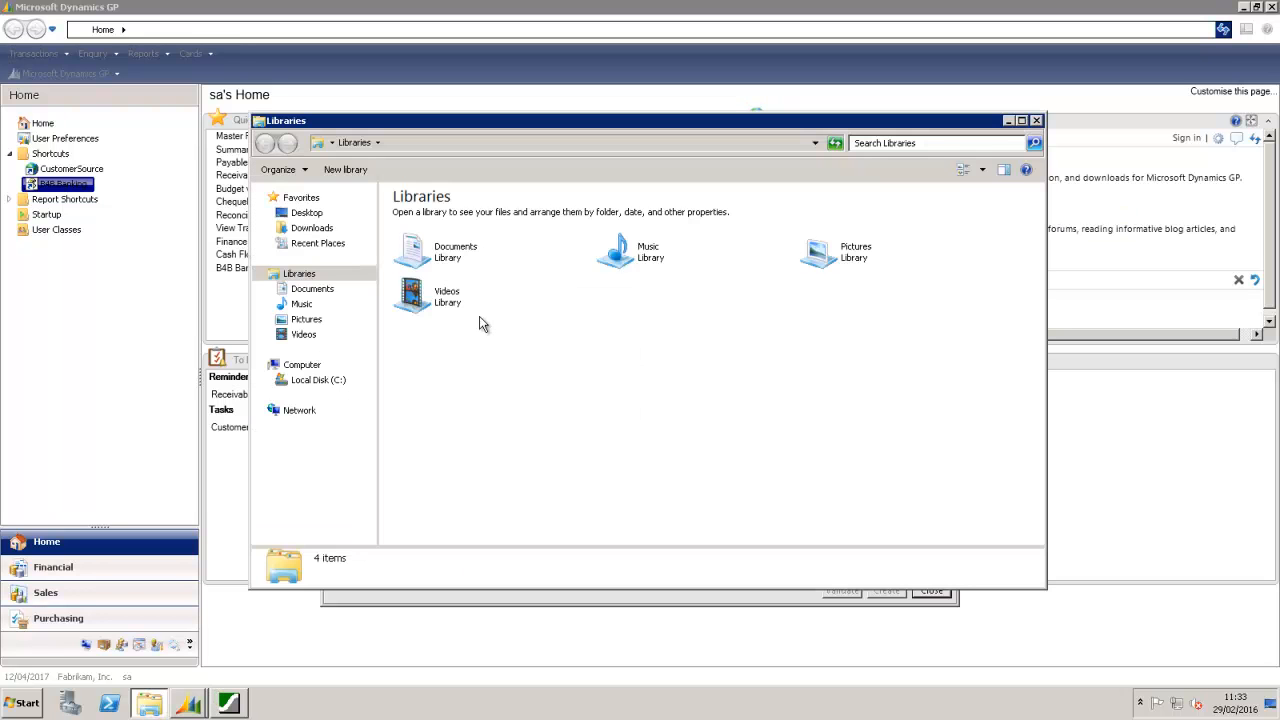
left_click(310, 380)
left_click(422, 219)
double_click(422, 220)
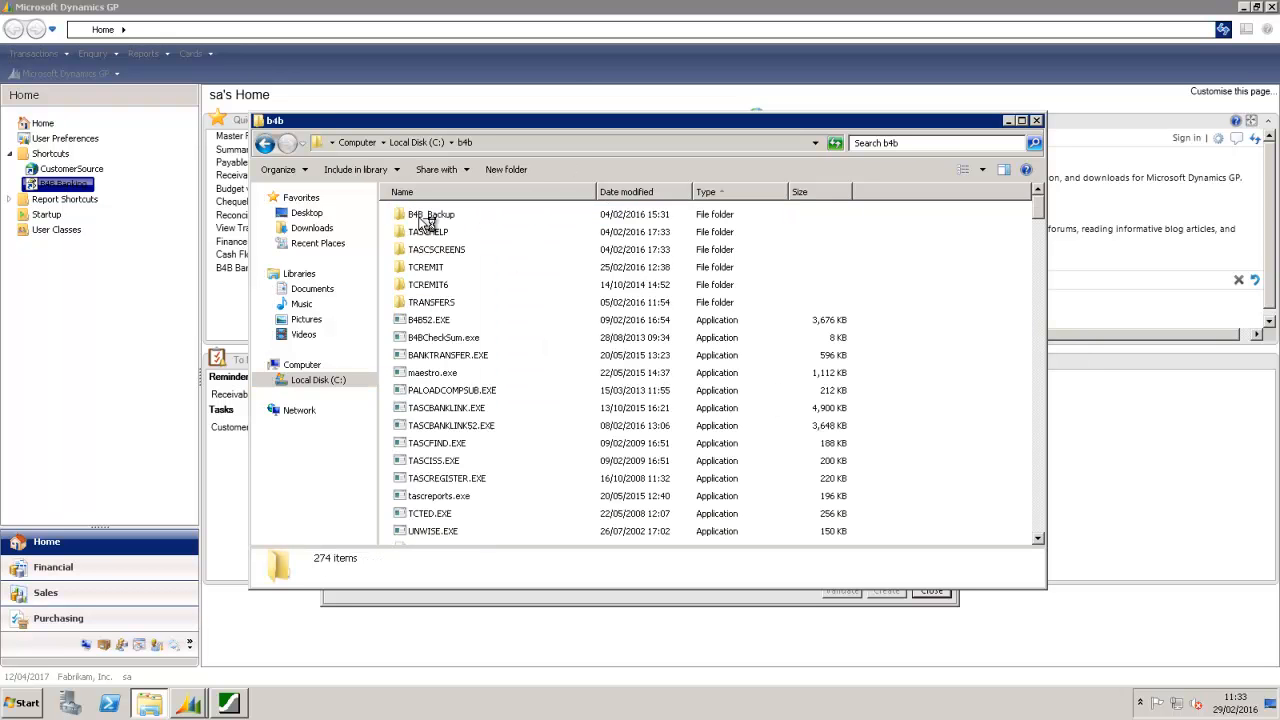
left_click(438, 268)
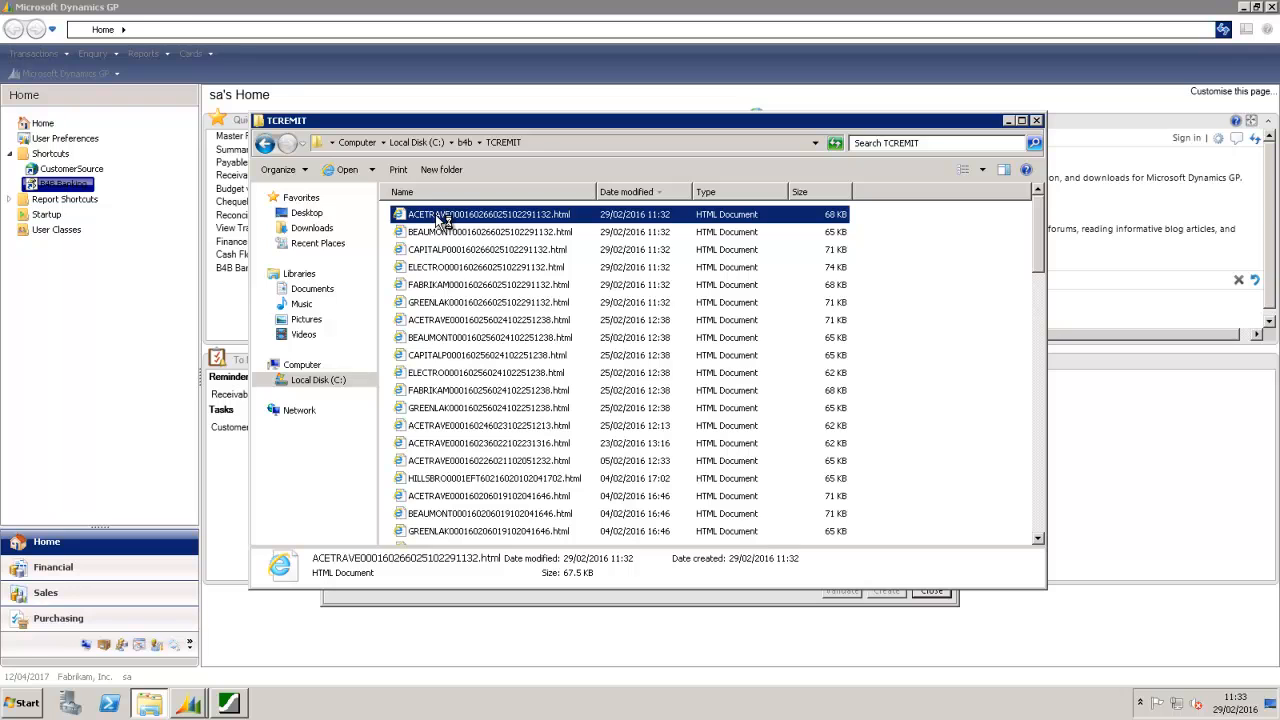
double_click(438, 217)
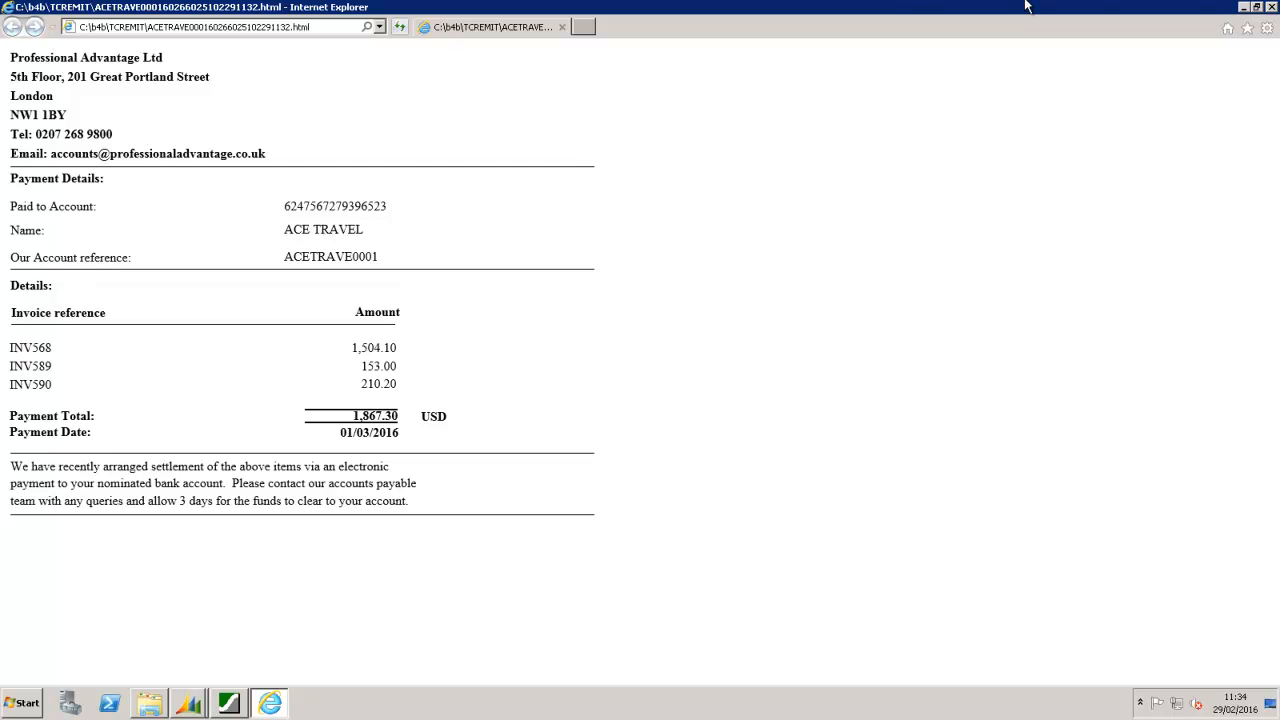
Step: Close the remittance page, Create Bank File and B4B Payments/Debits Options windows
left_click(1273, 7)
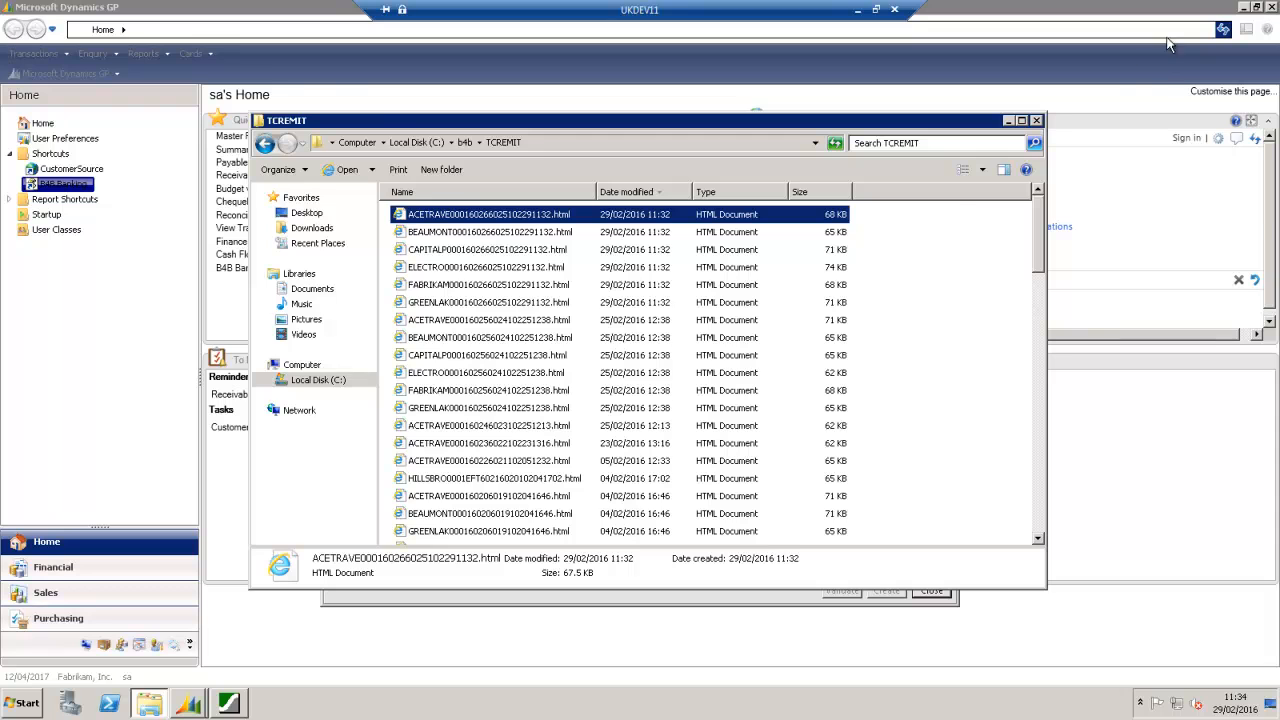
left_click(1040, 118)
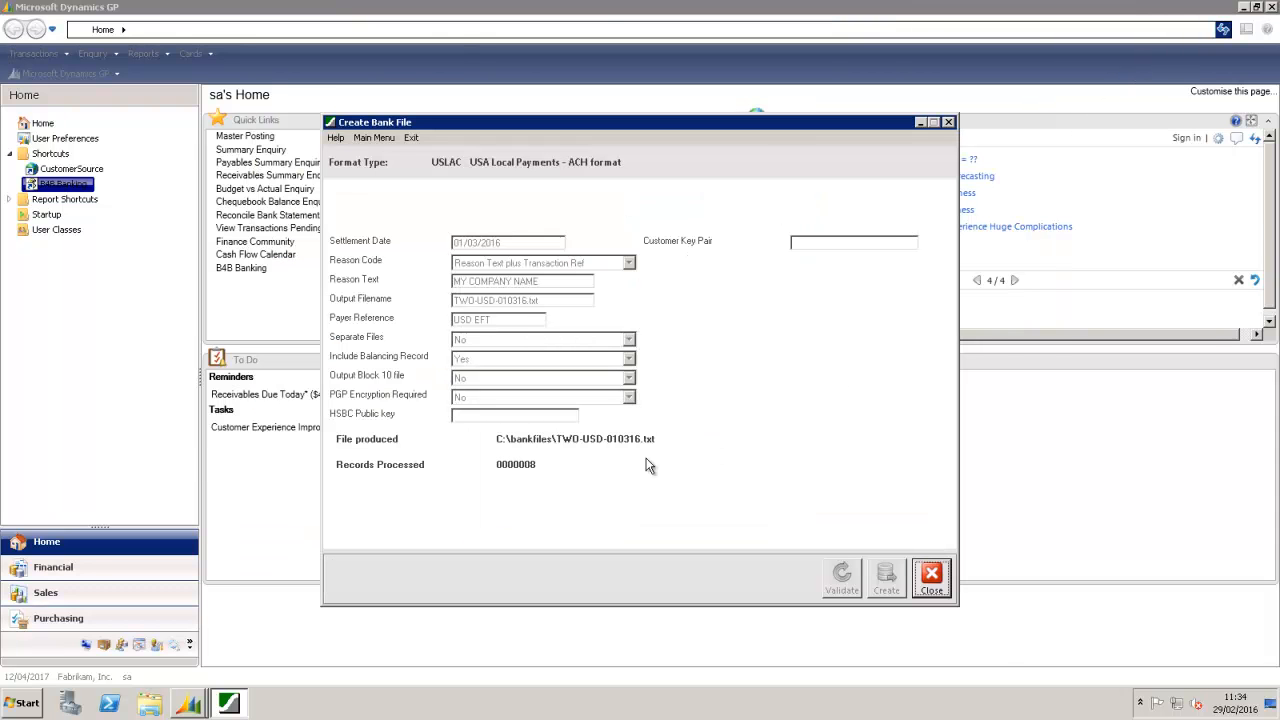
left_click(380, 139)
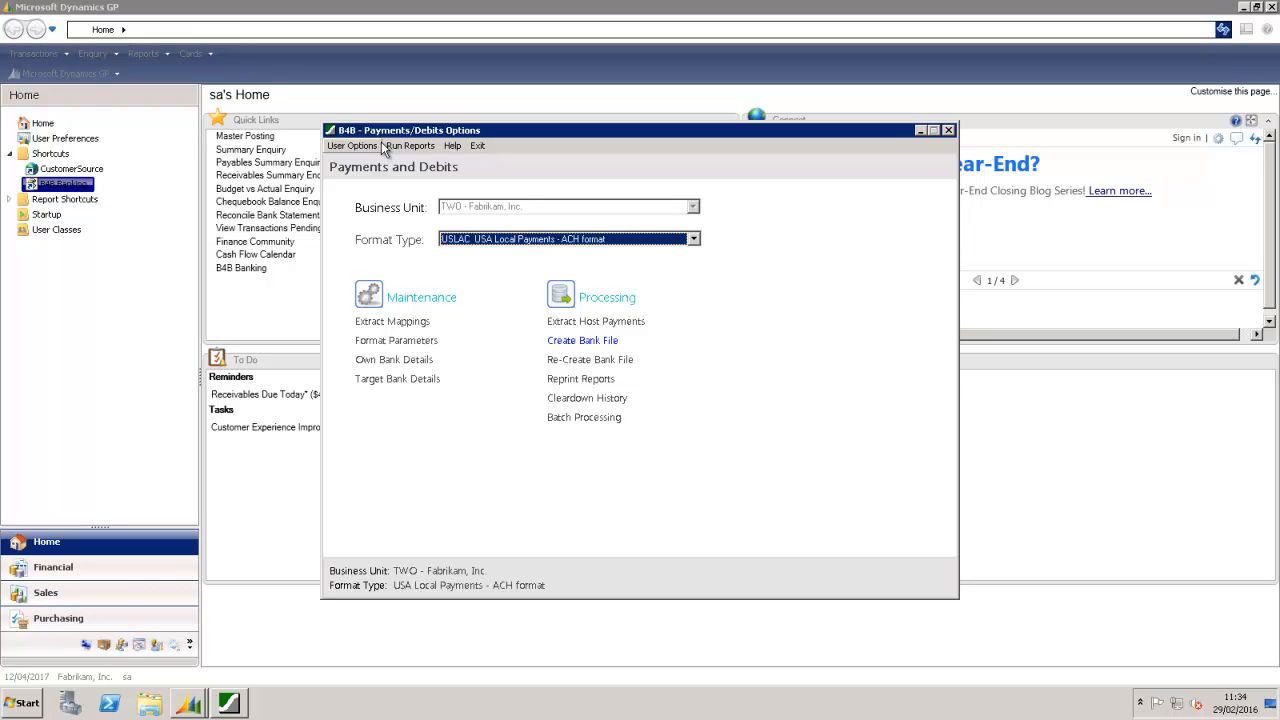
left_click(477, 146)
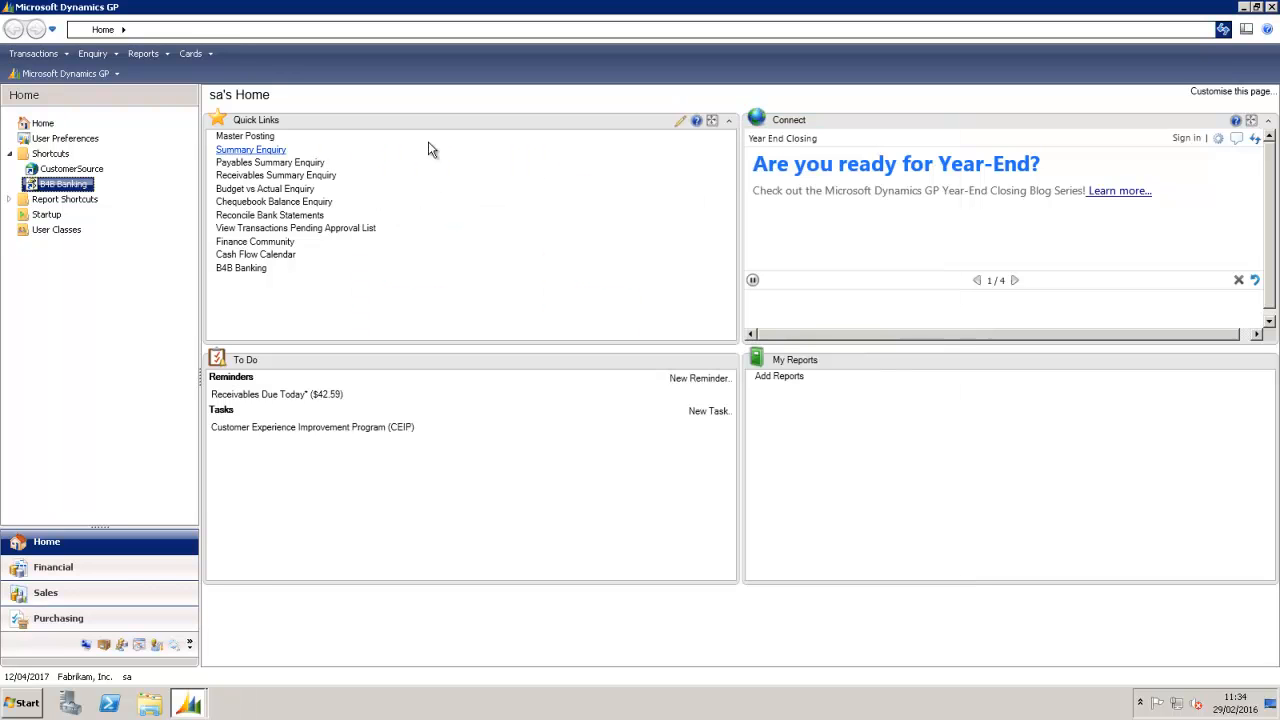
left_click(33, 53)
Step: Start a payables transaction described 'Test invoice' for creditor ACETRAVE0001
mouse_move(45, 107)
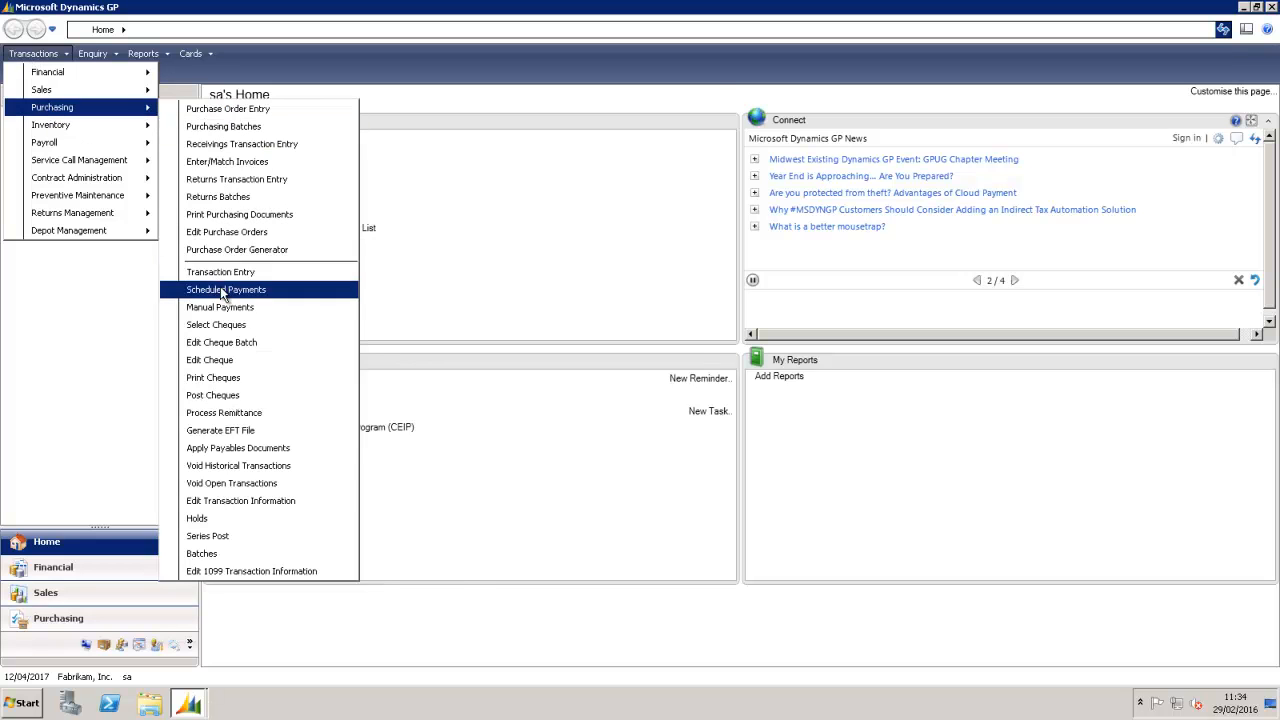
left_click(220, 271)
left_click(341, 190)
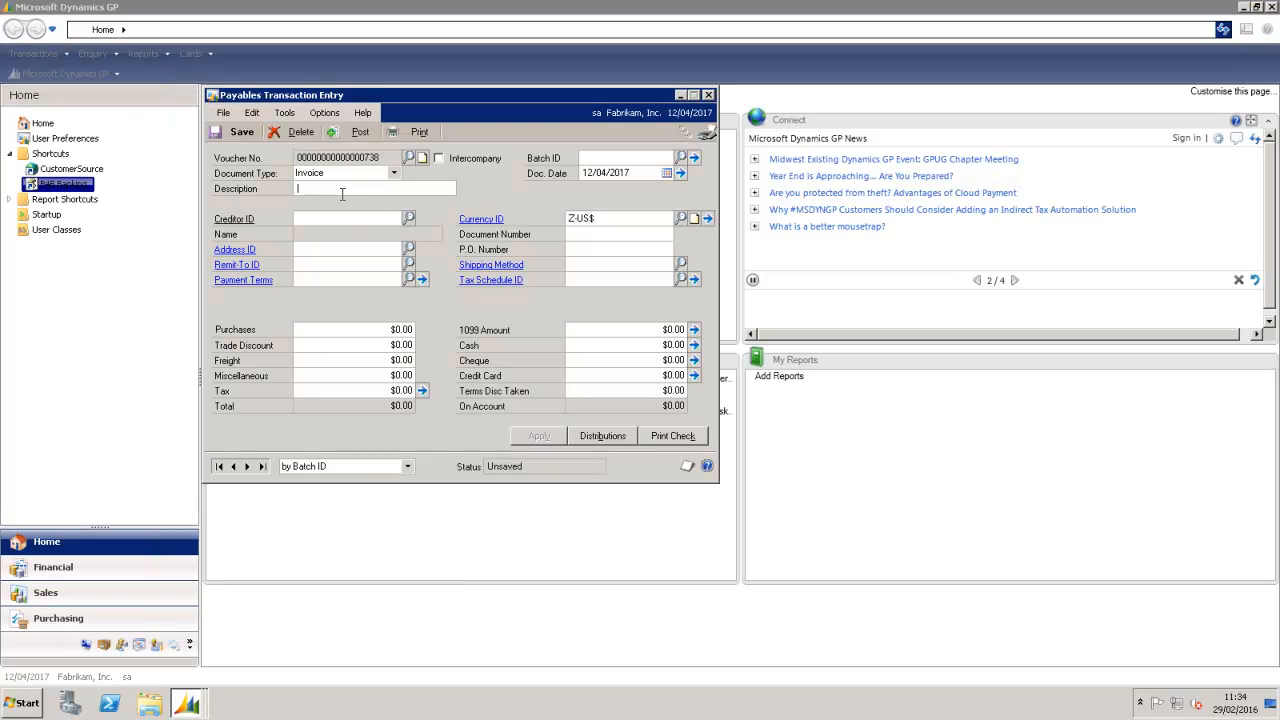
type("Test invoice")
key("Tab")
type("A")
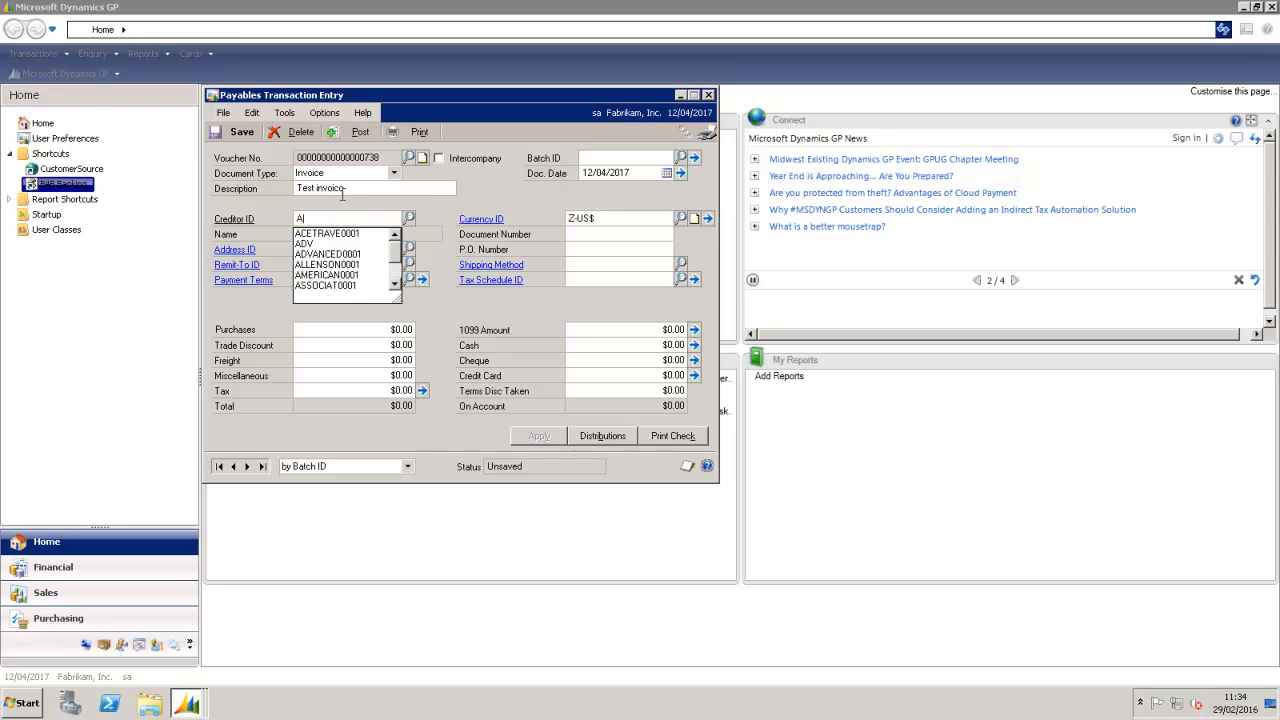
left_click(328, 233)
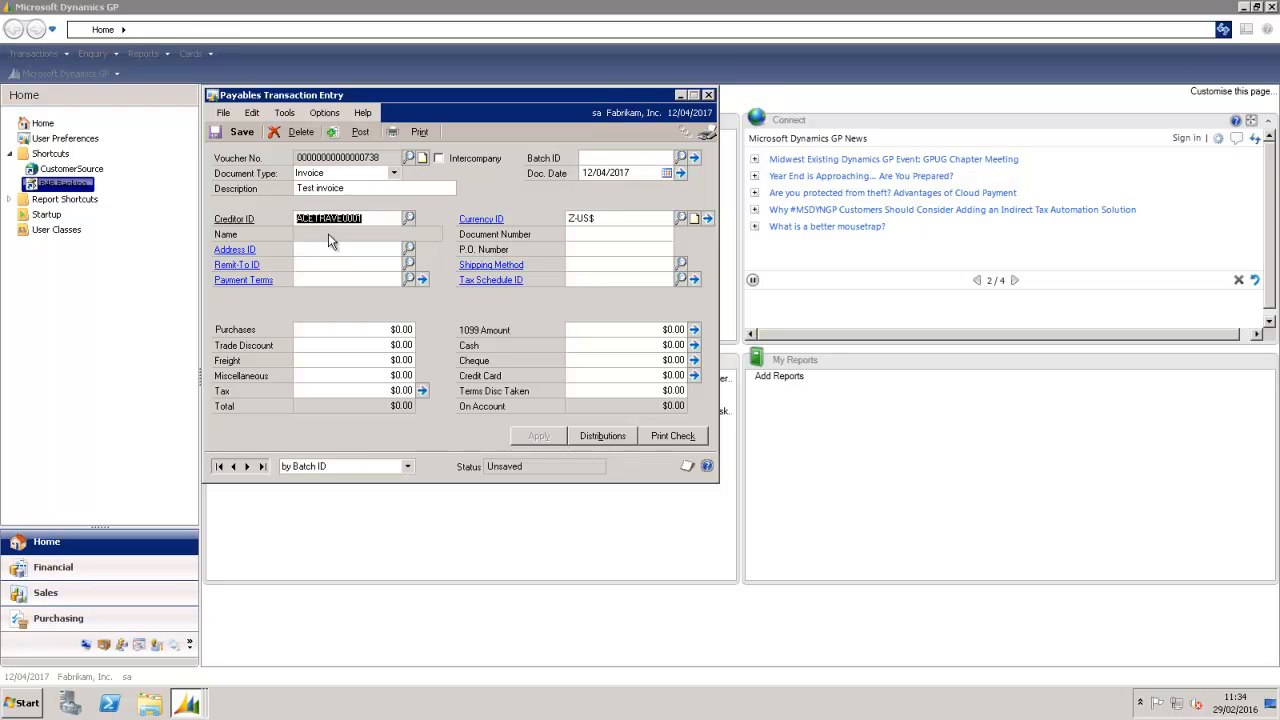
left_click(596, 248)
Step: Enter document number INV0009 for 1234.56, post it, and dismiss the report prompts
left_click(616, 235)
type("INV0009")
key("Tab")
key("Tab")
key("Tab")
type("1234.56")
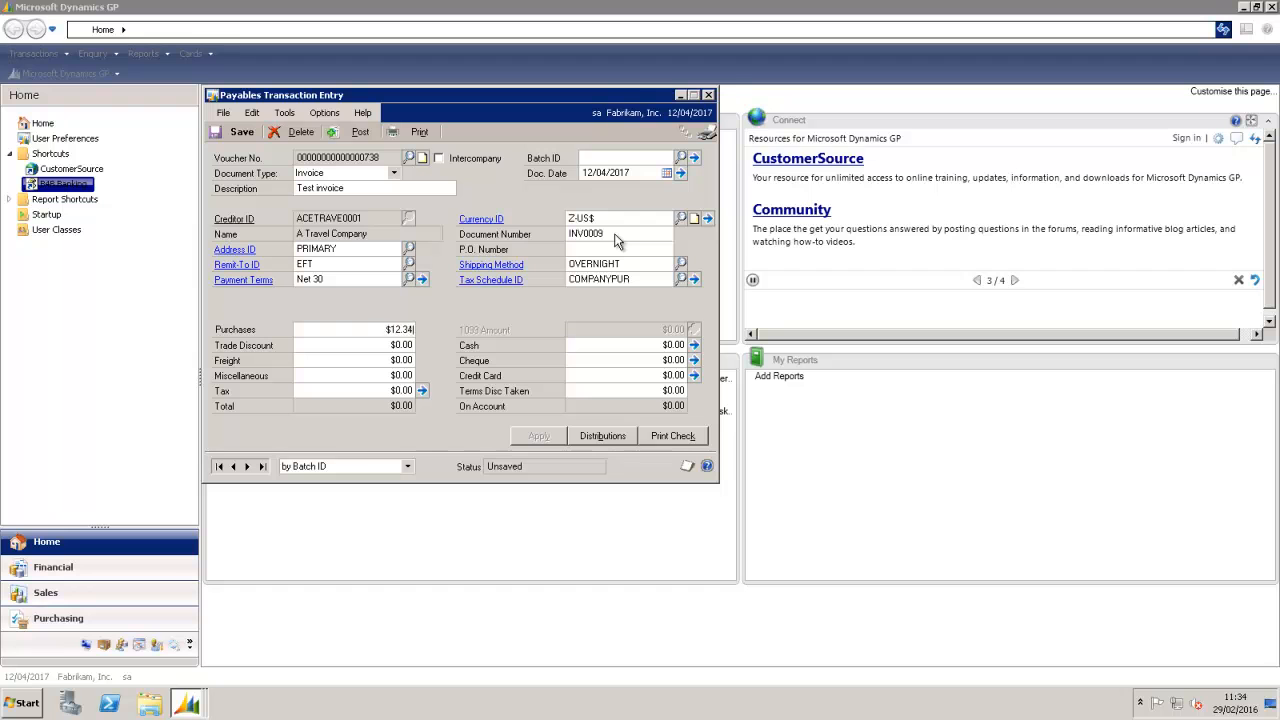
left_click(348, 133)
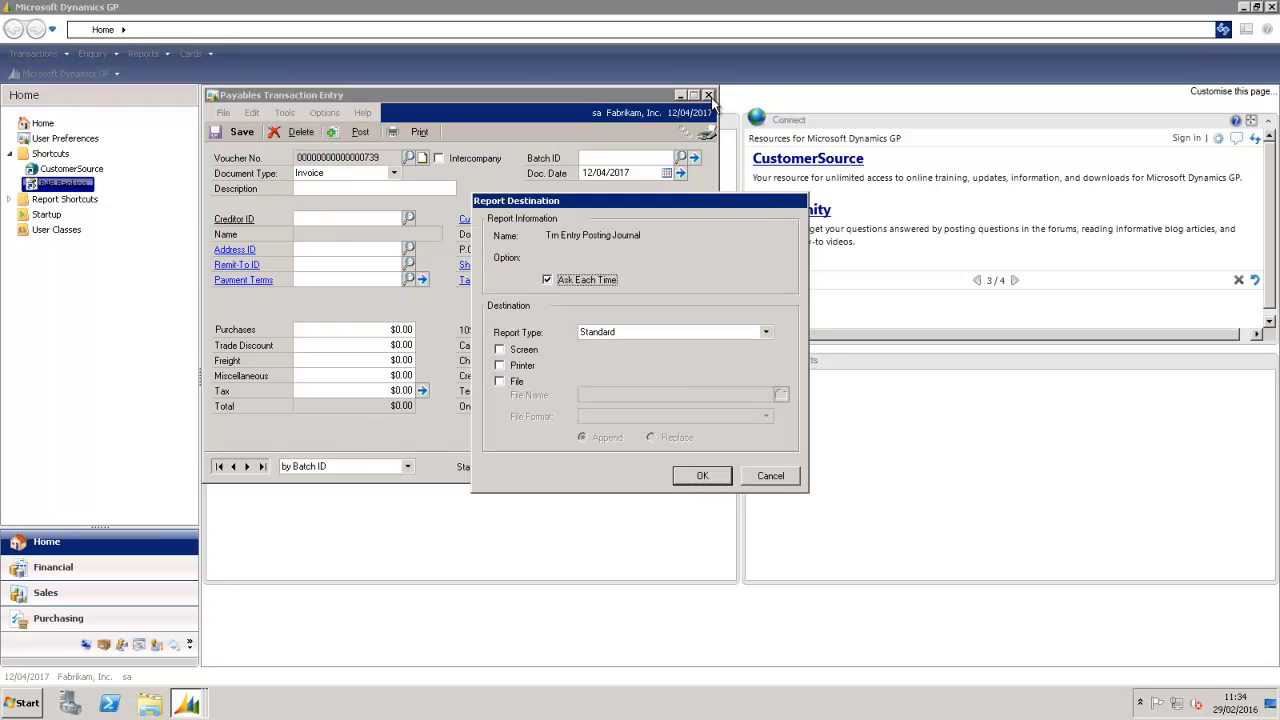
left_click(757, 482)
left_click(760, 482)
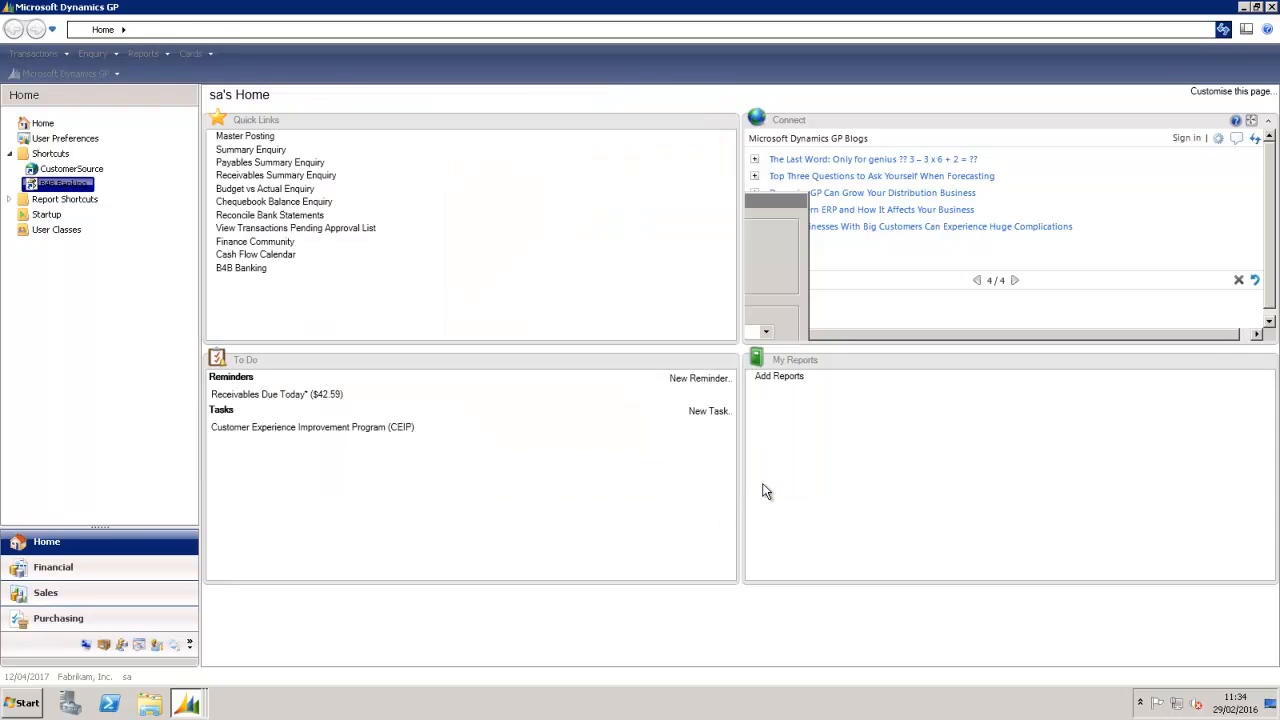
Step: Create payables batch USDEFT with Computer Cheque as its origin
left_click(60, 53)
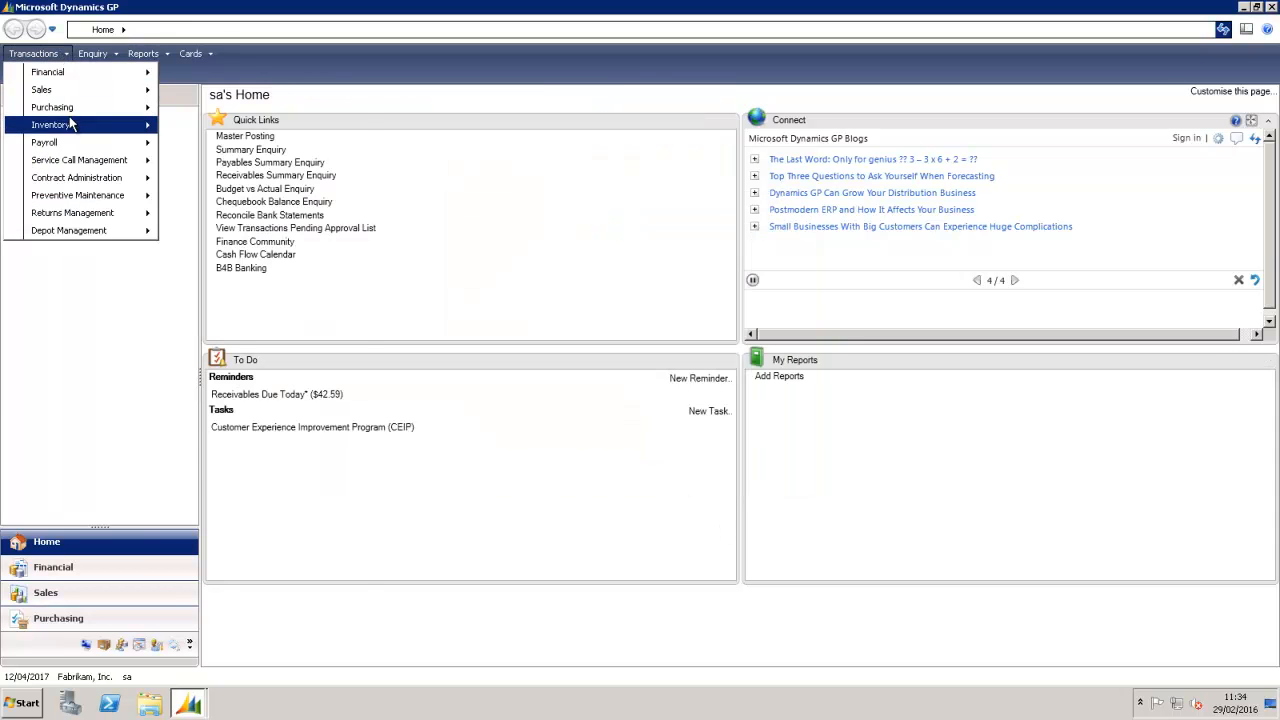
mouse_move(68, 111)
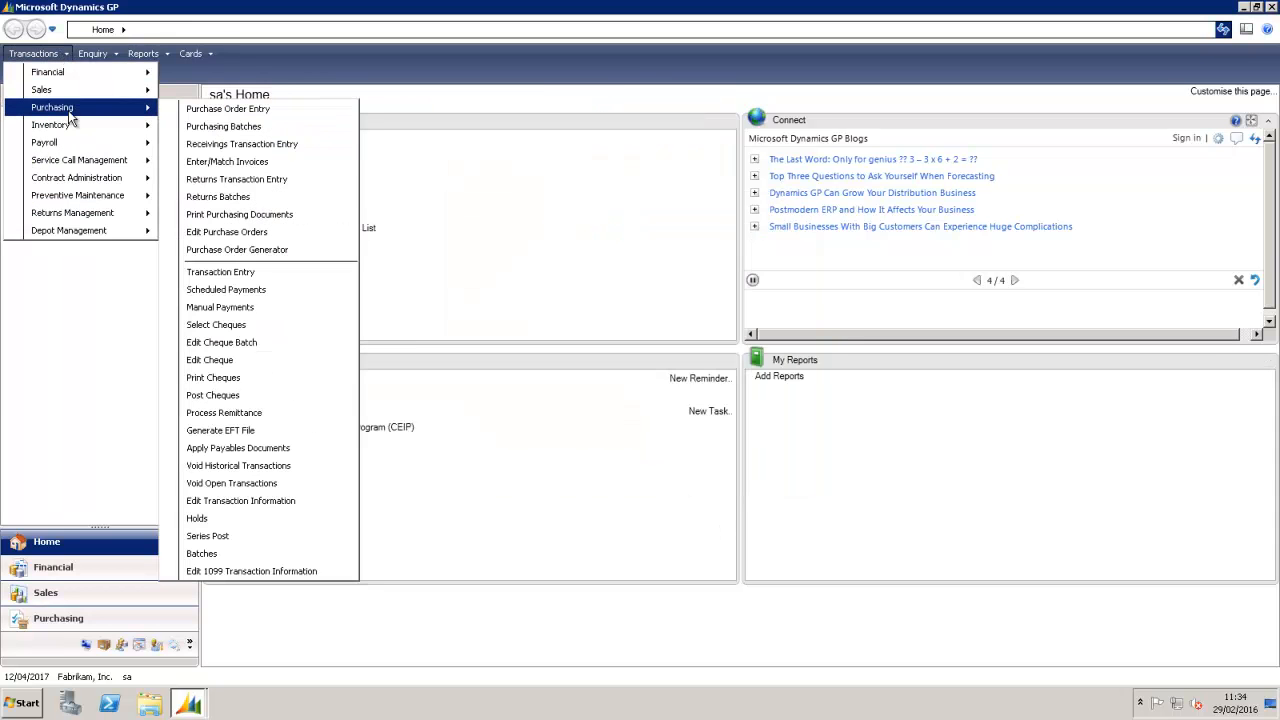
left_click(228, 553)
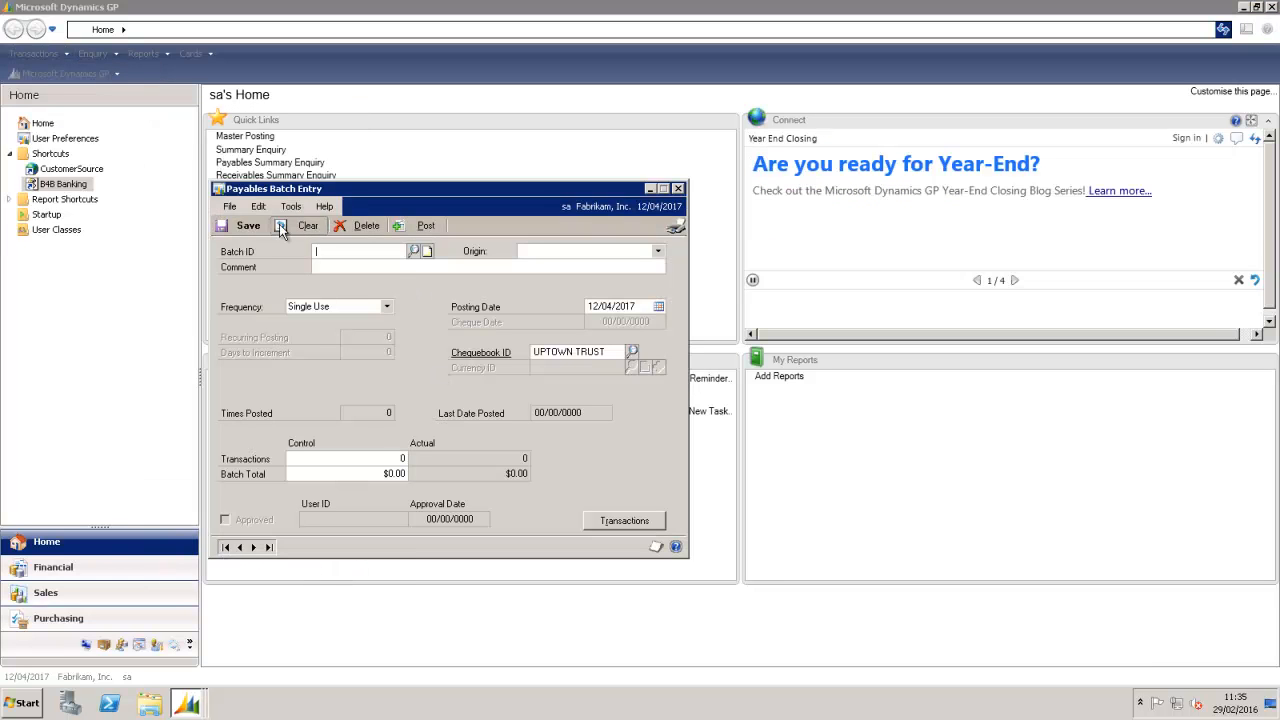
type("USDEFT")
key("Tab")
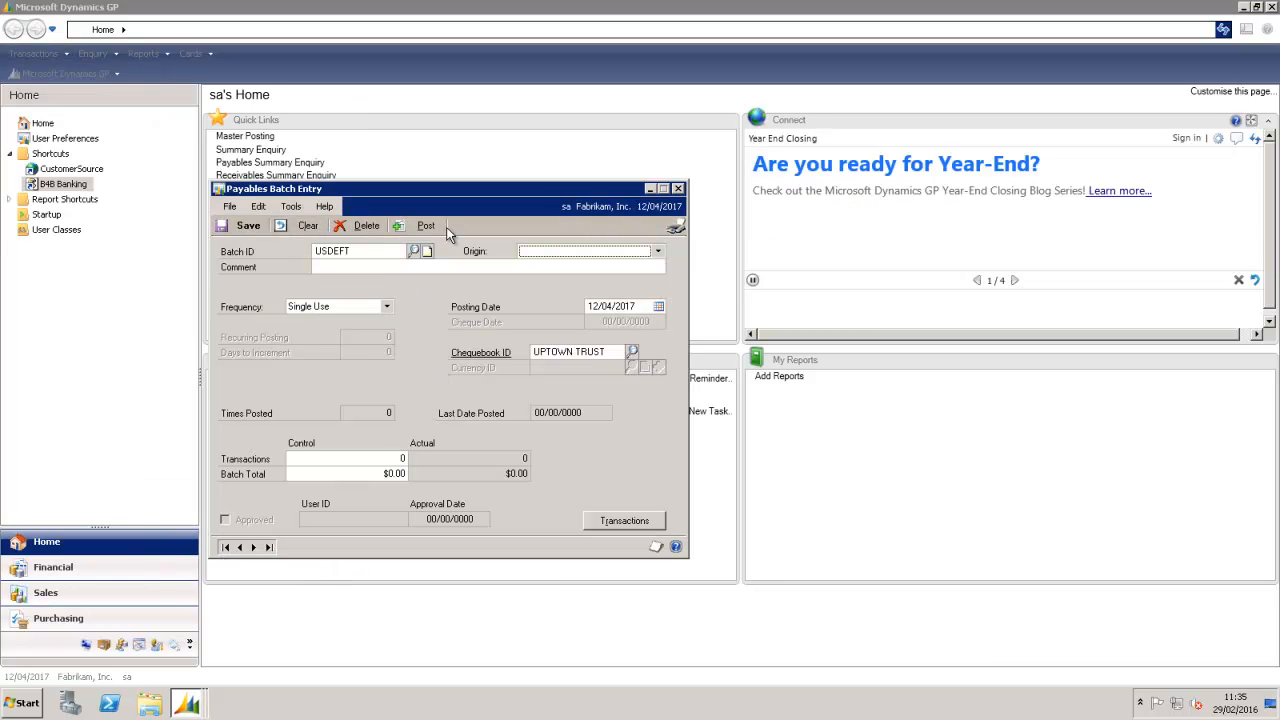
left_click(657, 251)
left_click(565, 276)
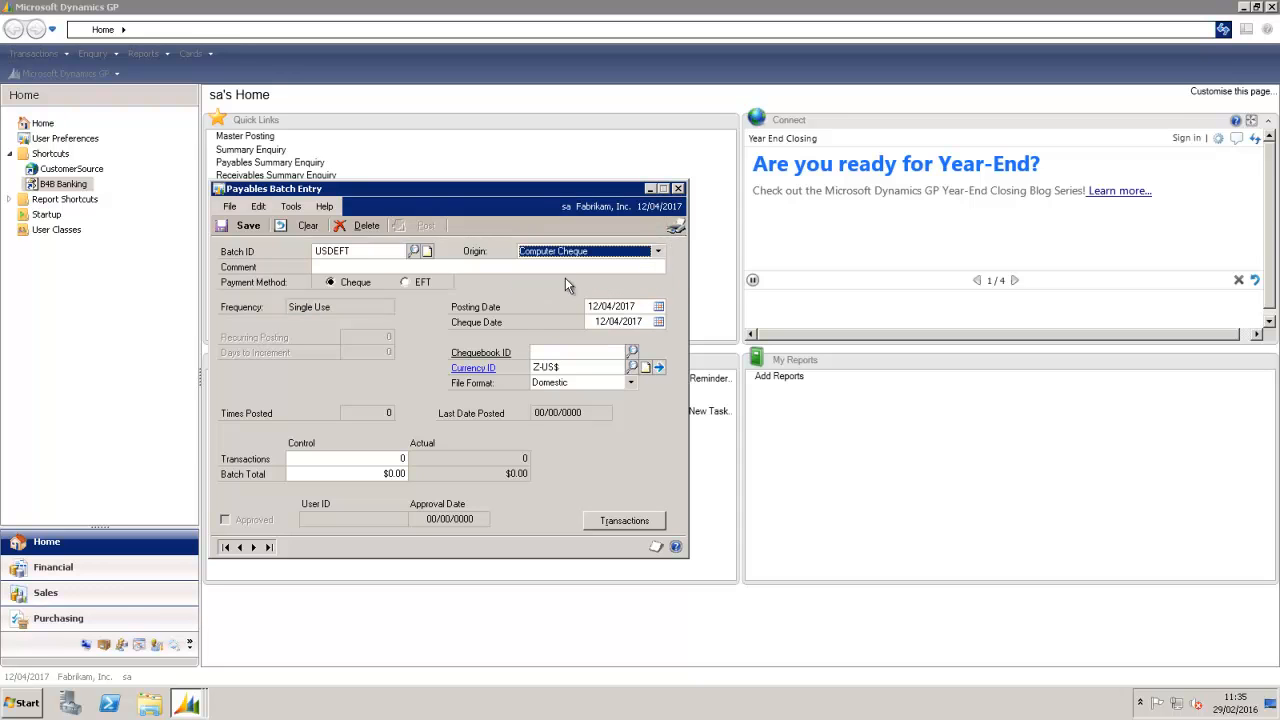
Step: Give the batch comment USDEFT, payment method EFT, and chequebook UPTOWN TRUST
left_click(528, 267)
type("USDEFT")
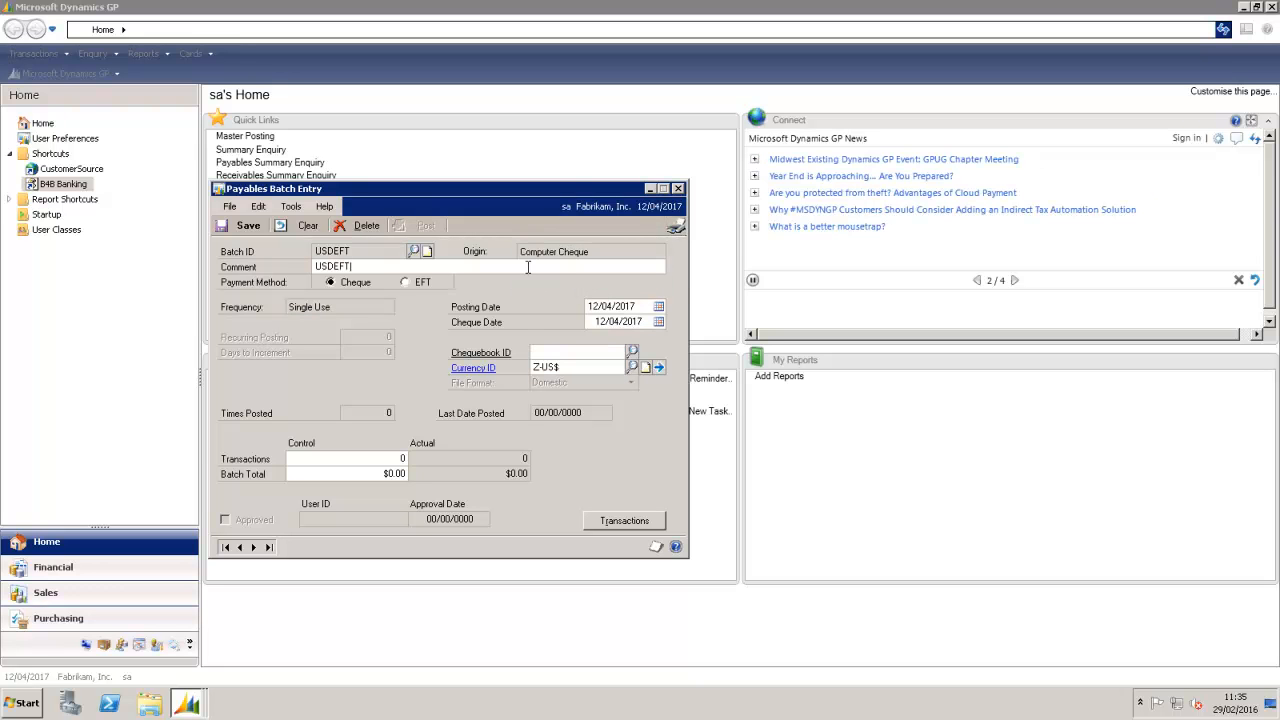
left_click(423, 282)
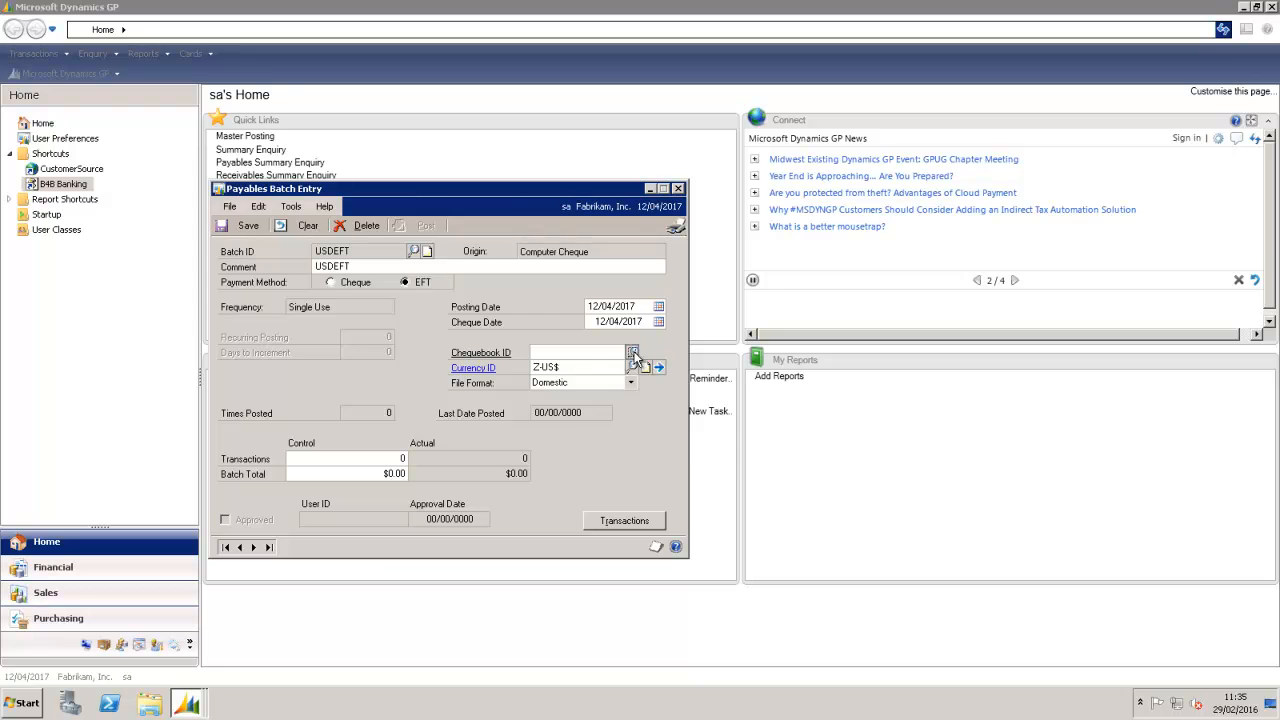
left_click(632, 352)
scroll(738, 392, "down", 1)
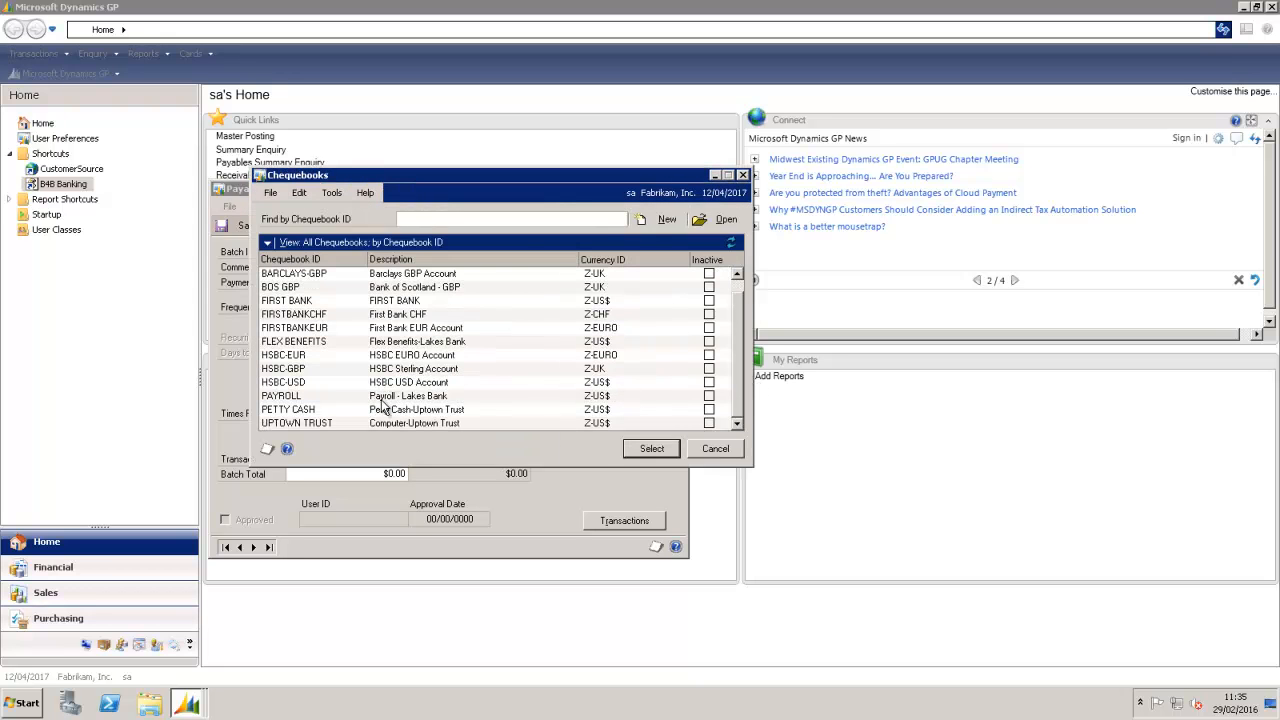
double_click(322, 425)
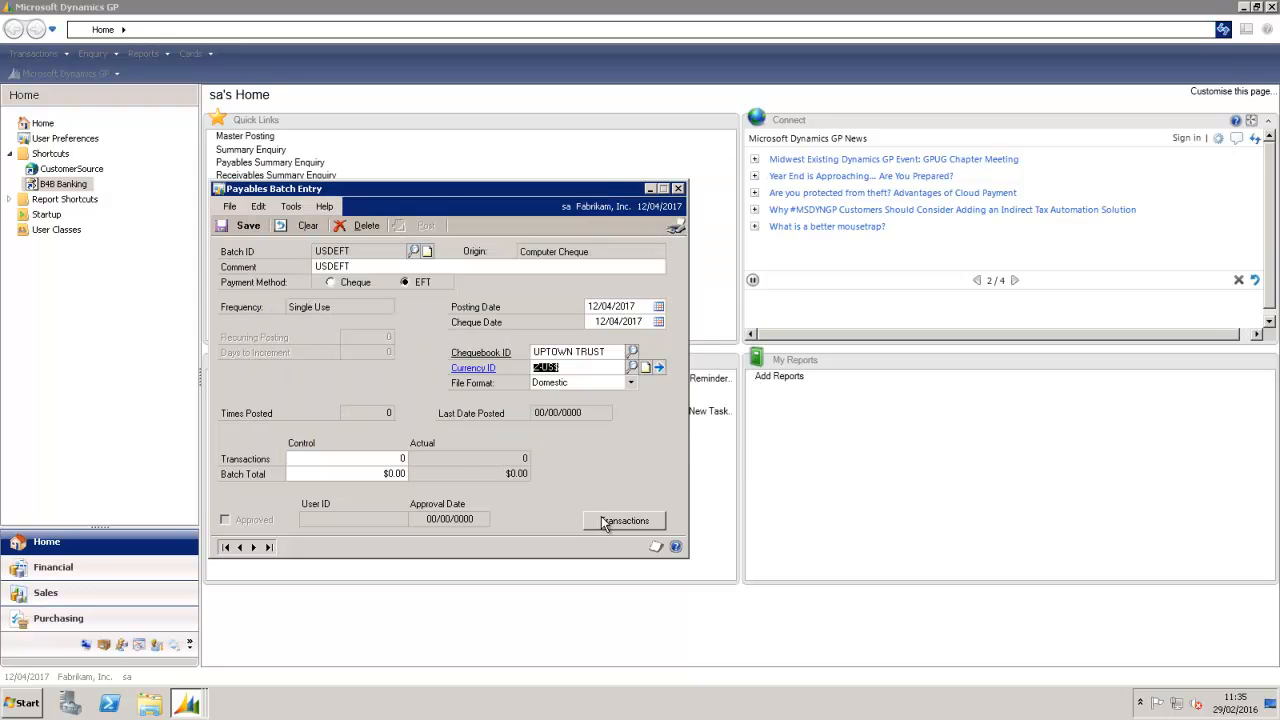
Step: Select the payables cheques for the USDEFT batch and process the payments
left_click(604, 521)
double_click(565, 302)
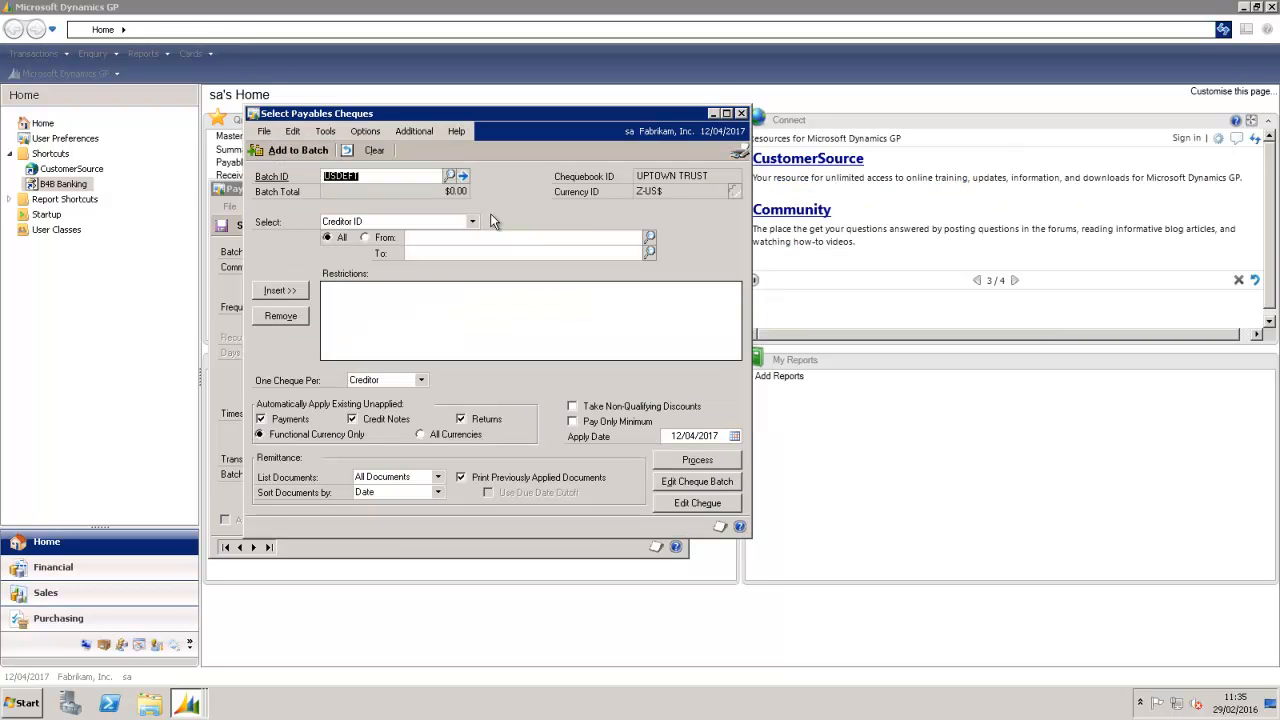
key("Tab")
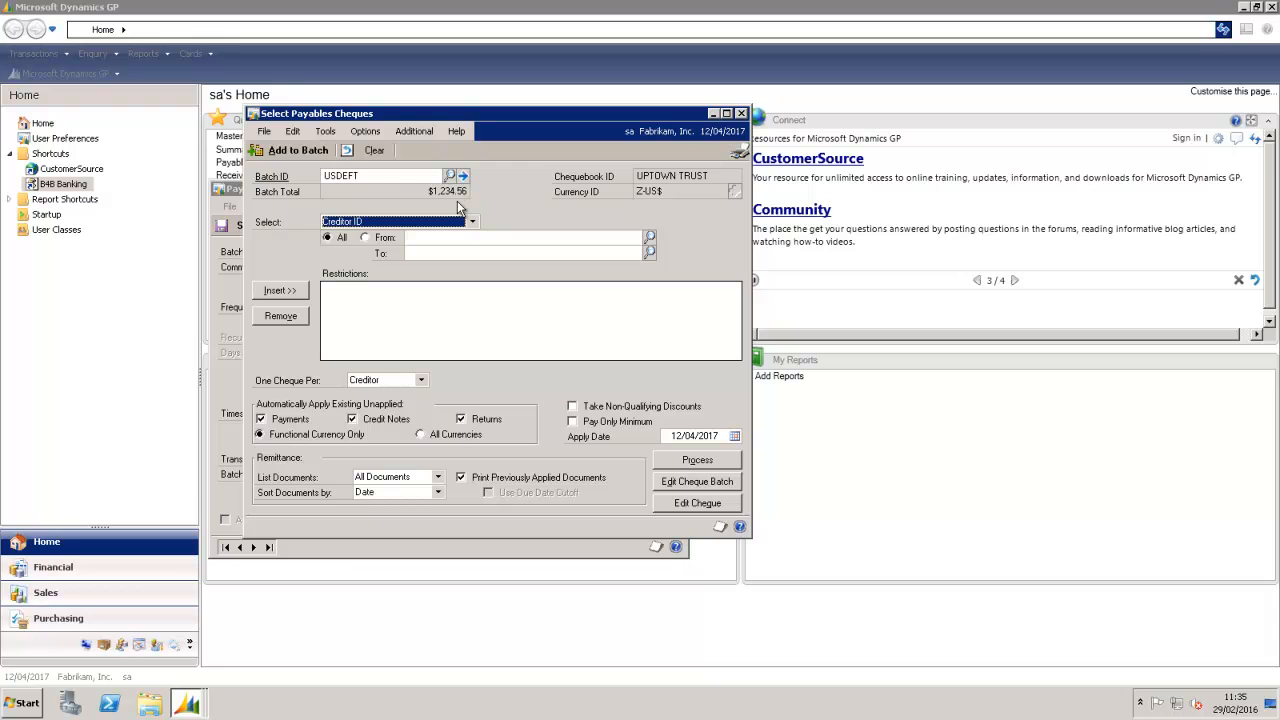
left_click(688, 462)
left_click(411, 222)
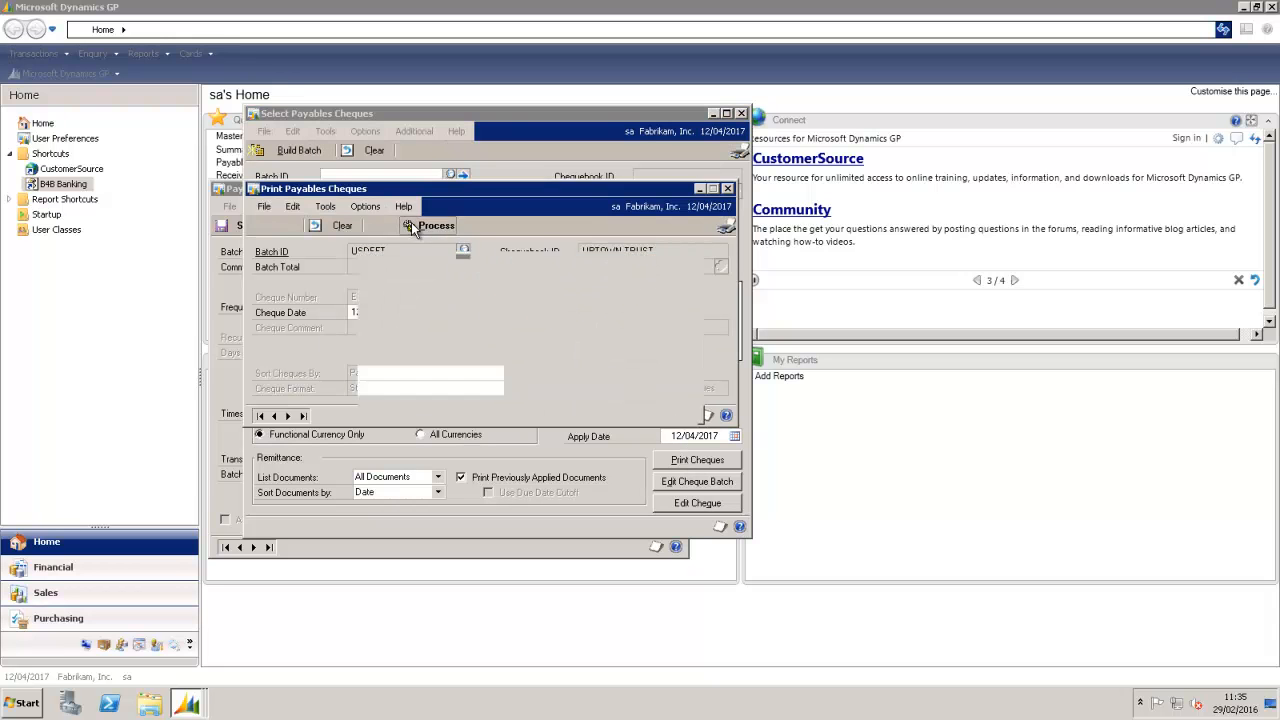
Step: Post the remittance, dismiss the journal prompt, and open B4B Payments/Debits Options
left_click(528, 195)
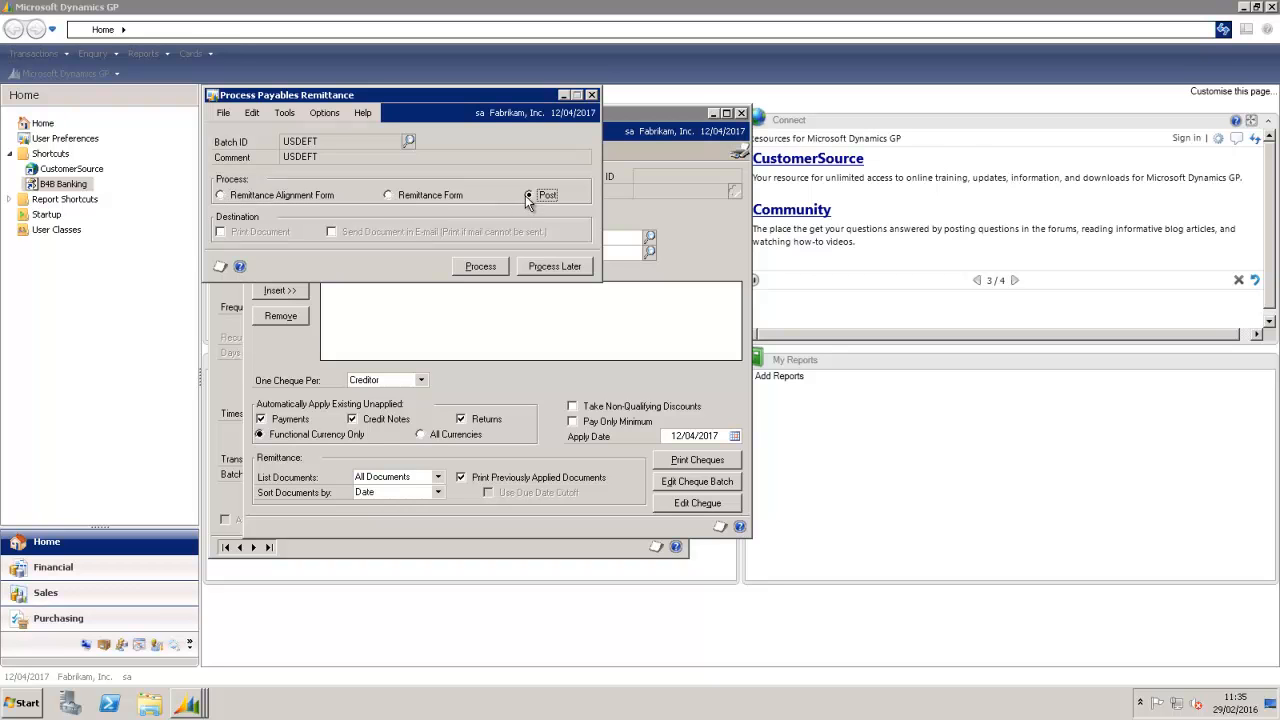
left_click(480, 266)
left_click(607, 398)
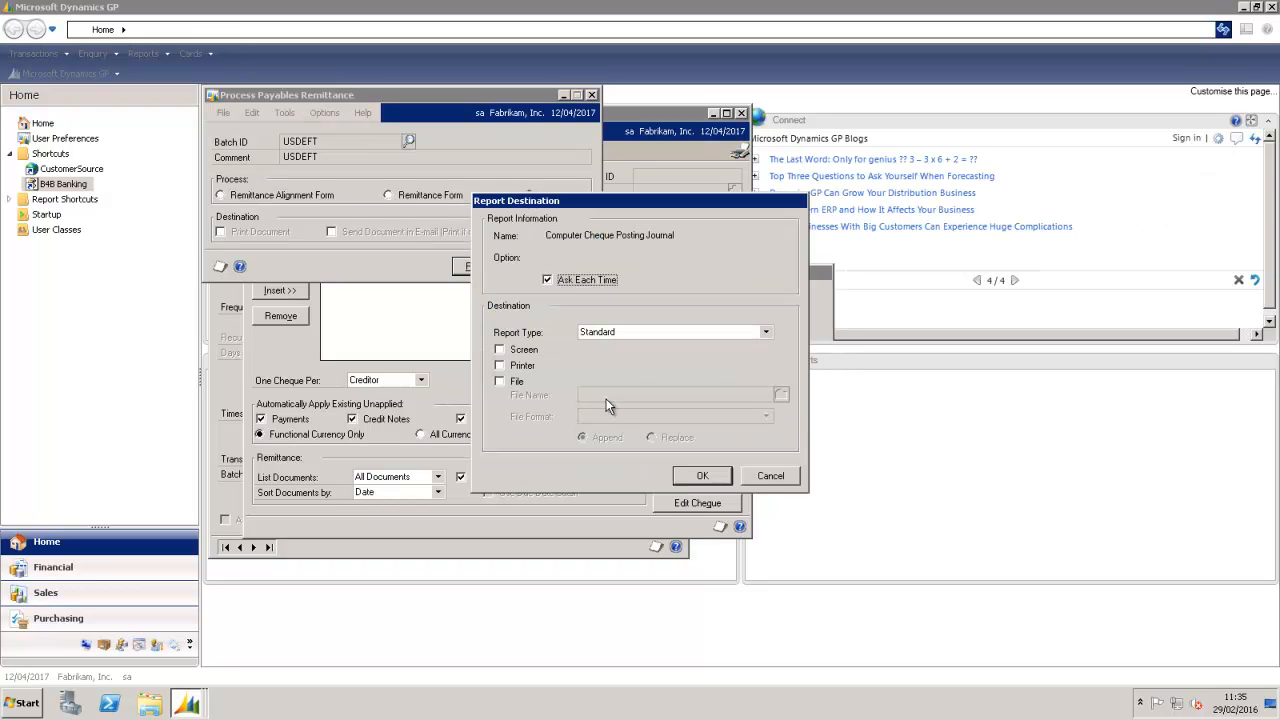
key("Return")
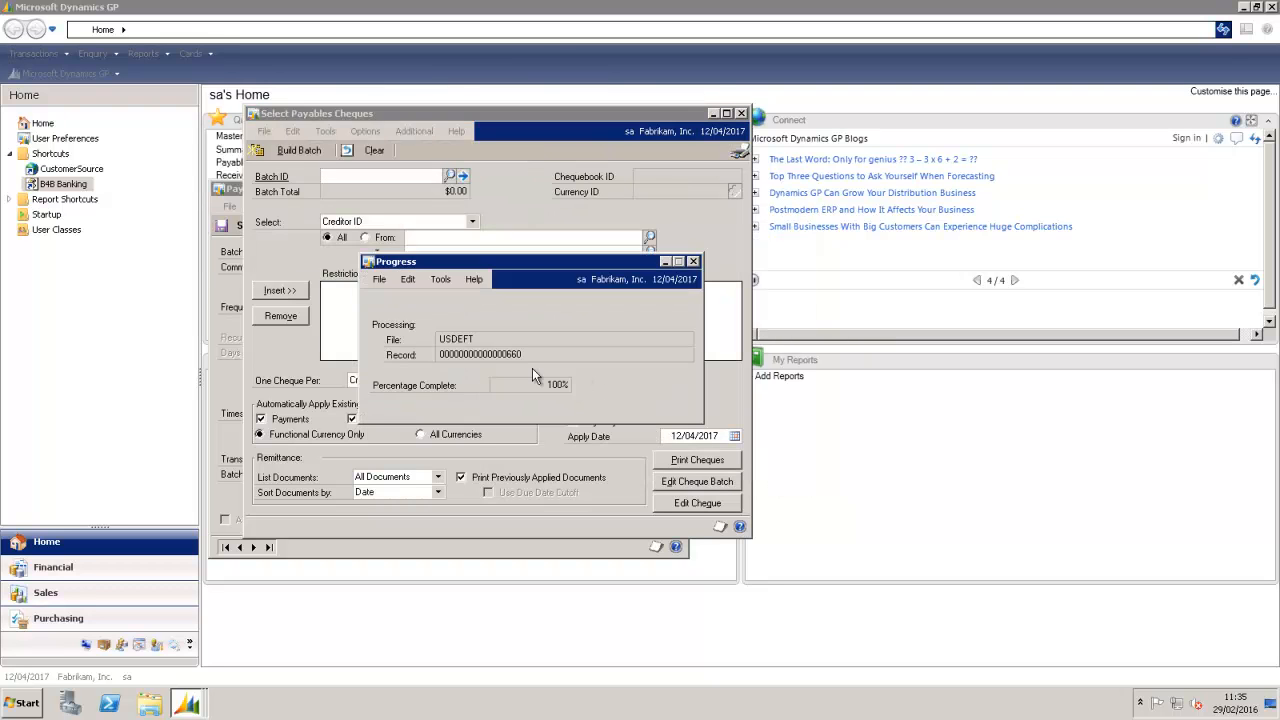
left_click(59, 186)
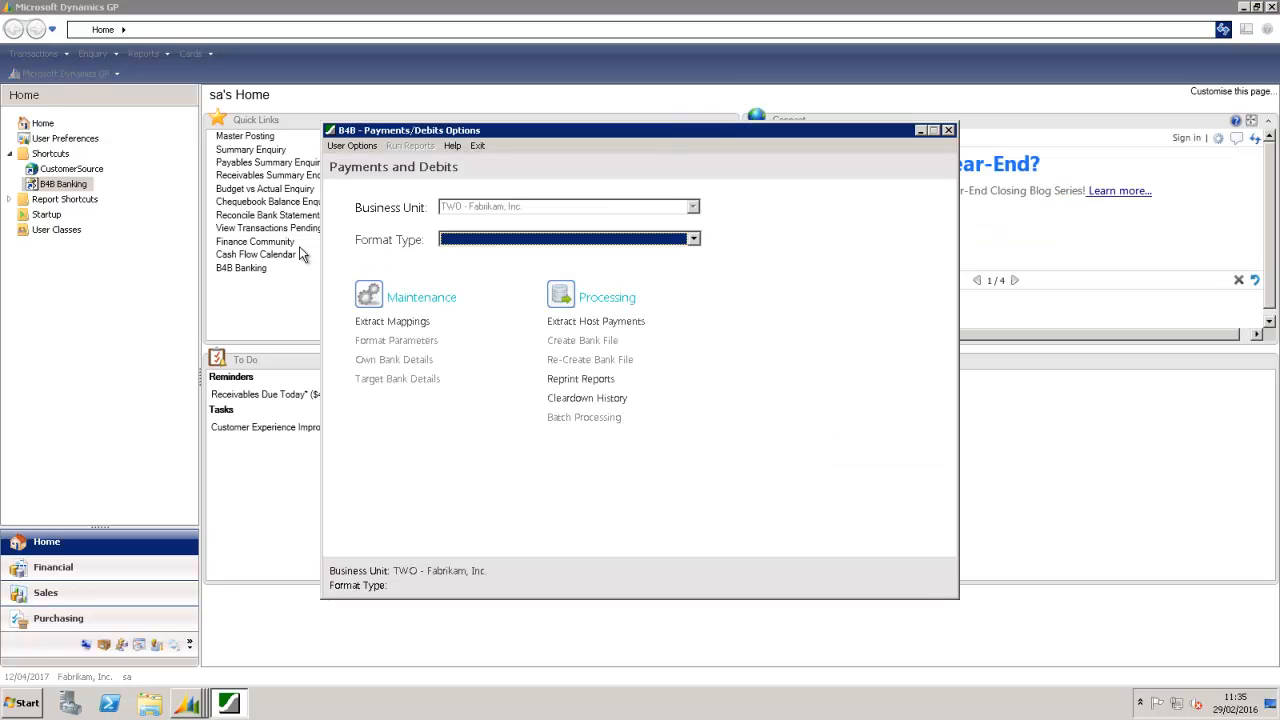
Step: Set Remove void and zero-value transactions to Yes, validate, and review the ACETRAVE0001/INV0009 validation report
left_click(602, 322)
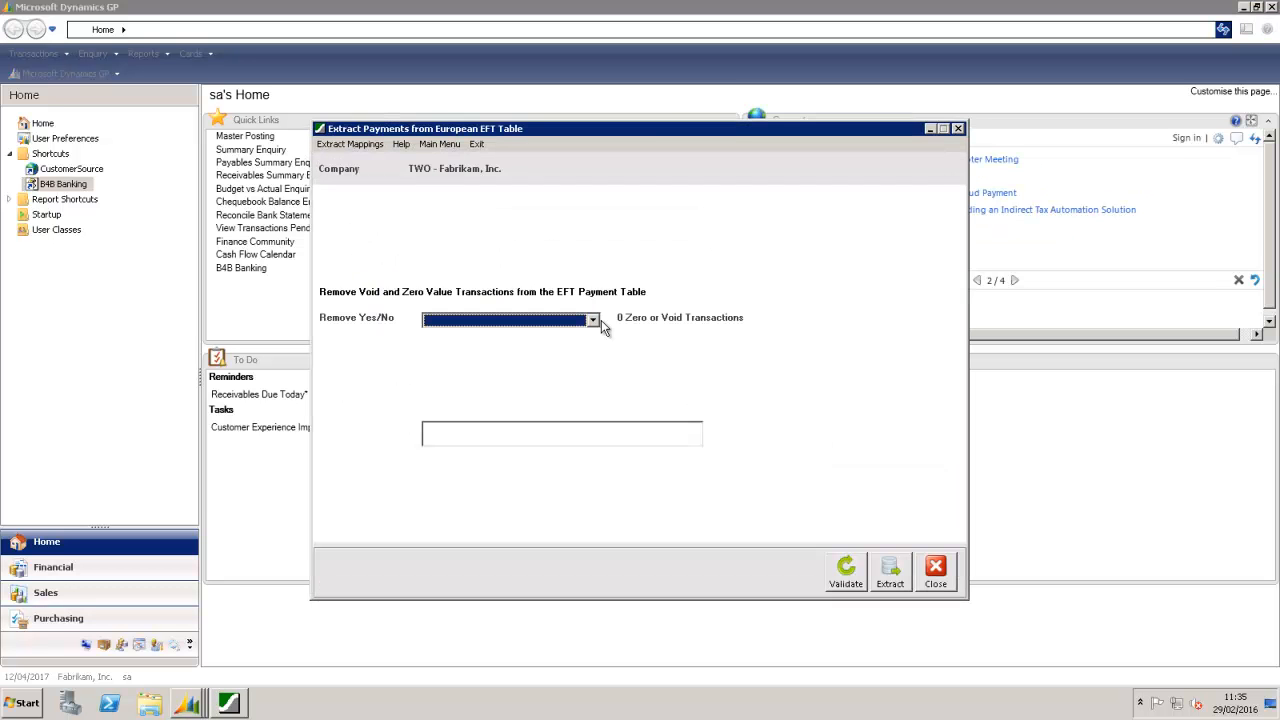
left_click(601, 320)
left_click(496, 337)
left_click(850, 568)
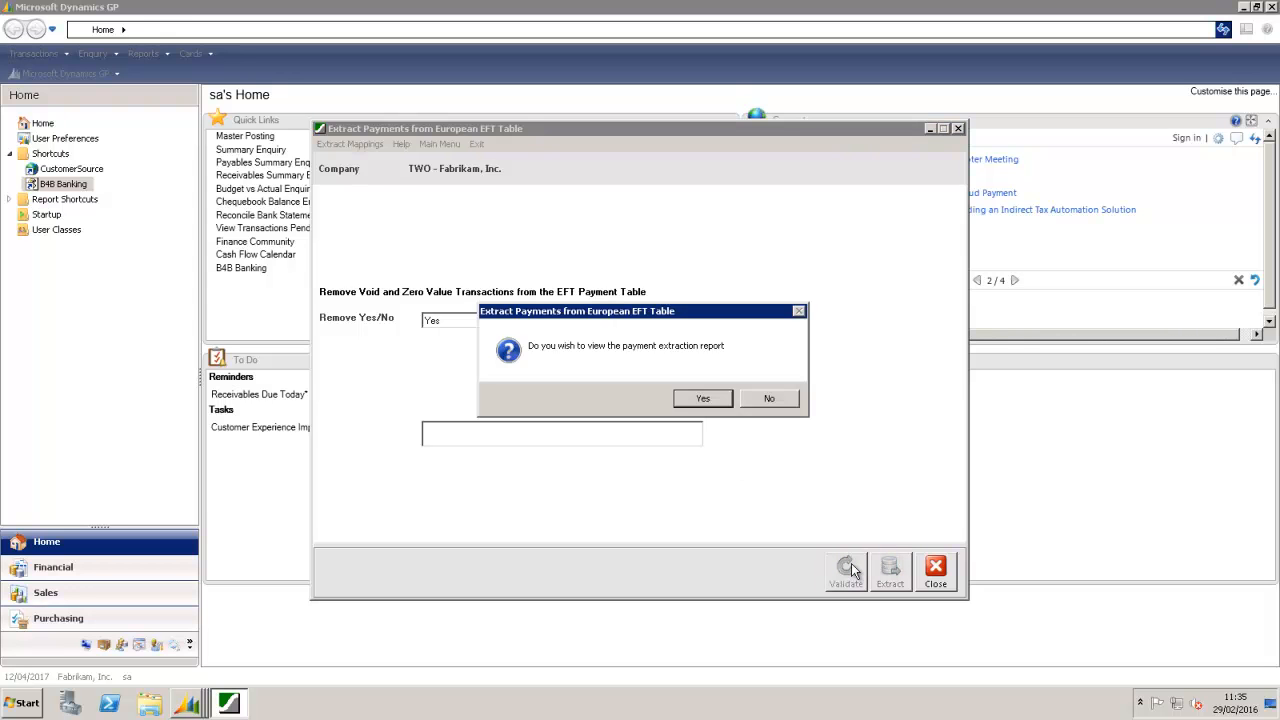
left_click(697, 399)
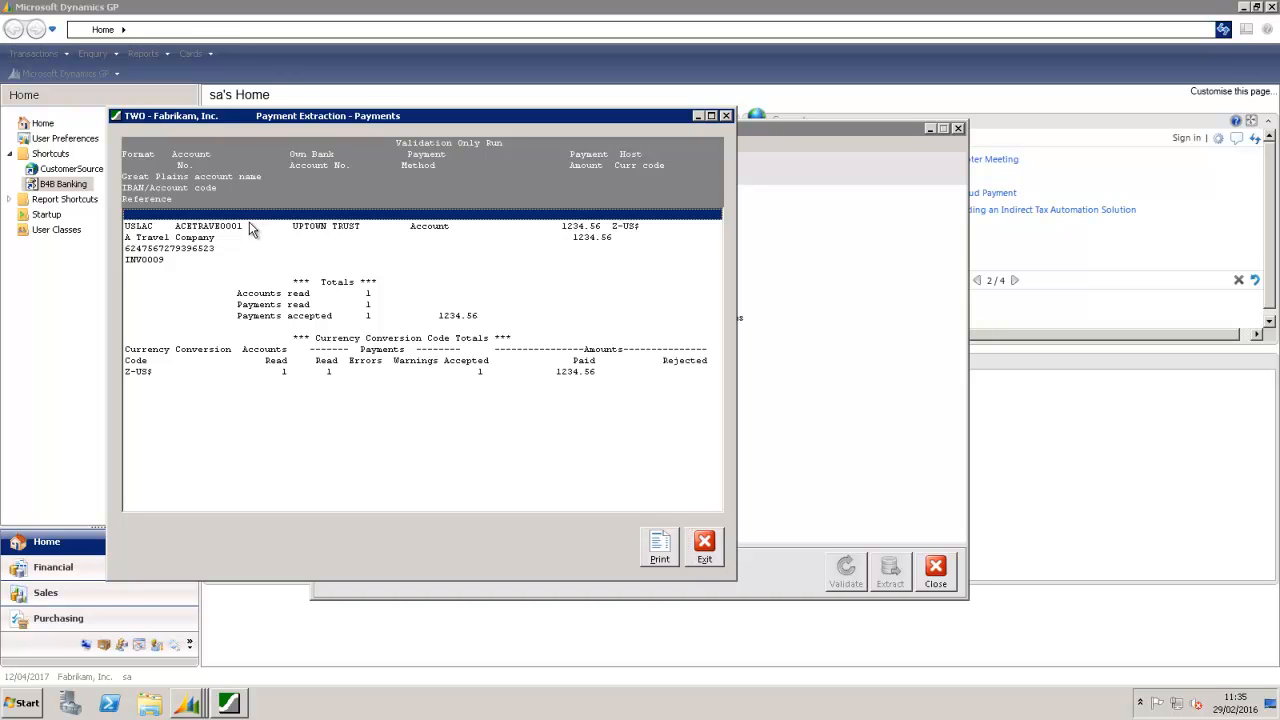
left_click(252, 227)
left_click(180, 262)
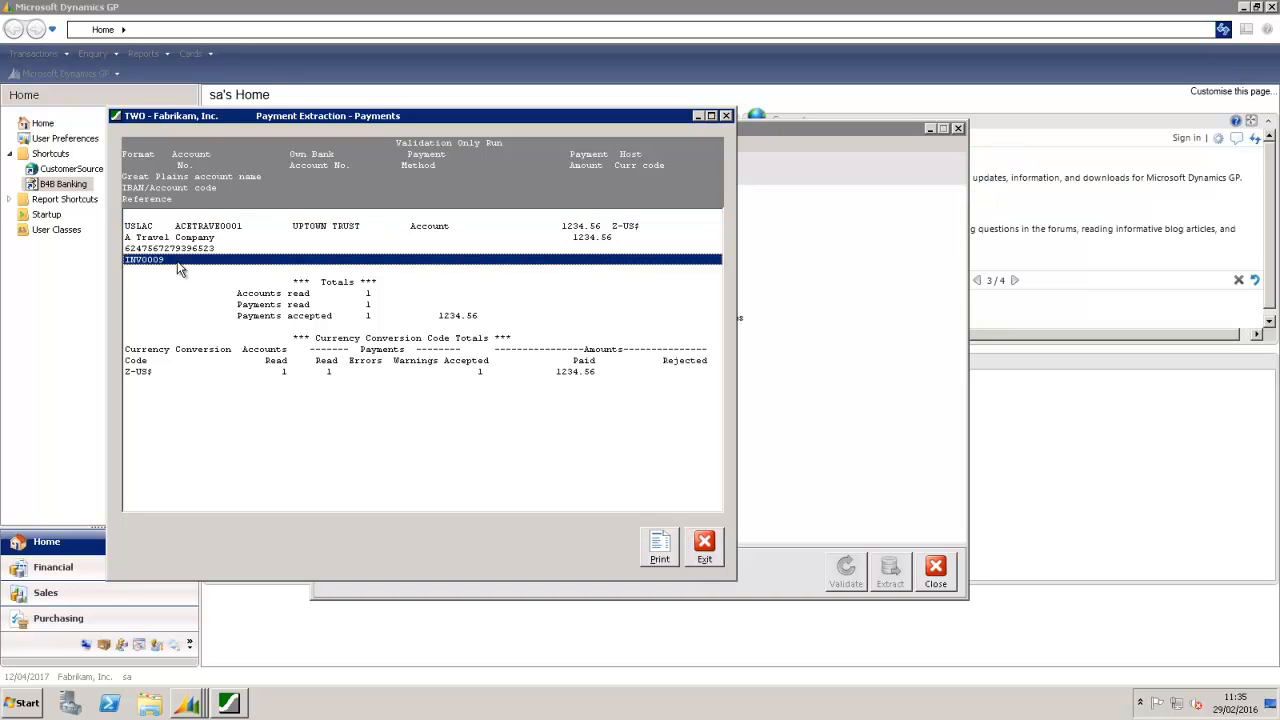
left_click(708, 550)
Step: Extract the validated $1,234.56 payment, review the extraction report, and close the extraction window
left_click(884, 573)
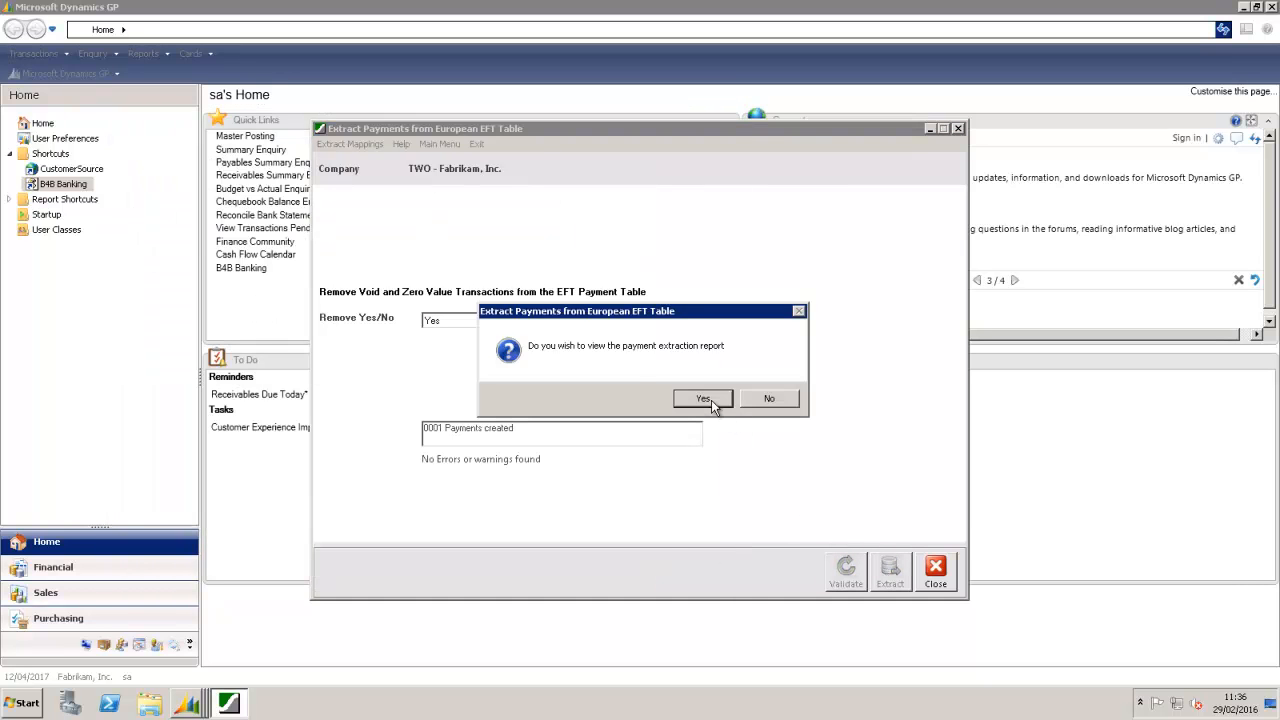
left_click(705, 398)
left_click(721, 570)
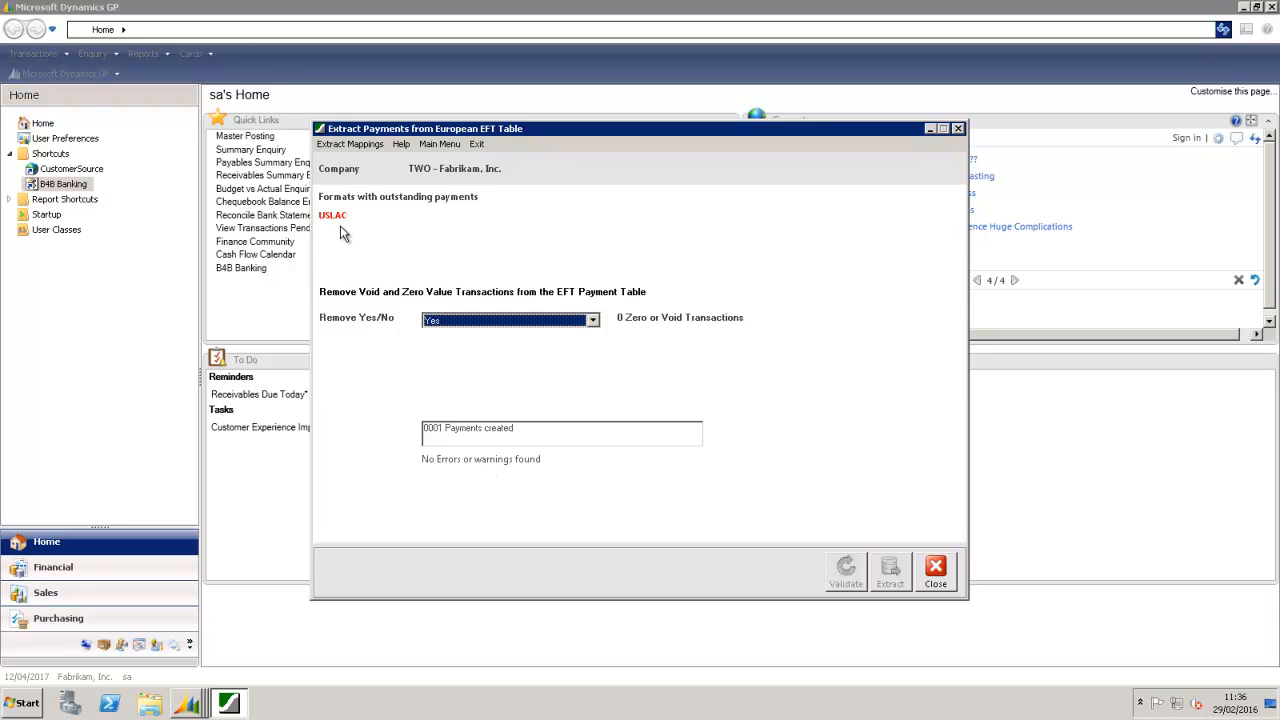
left_click(935, 572)
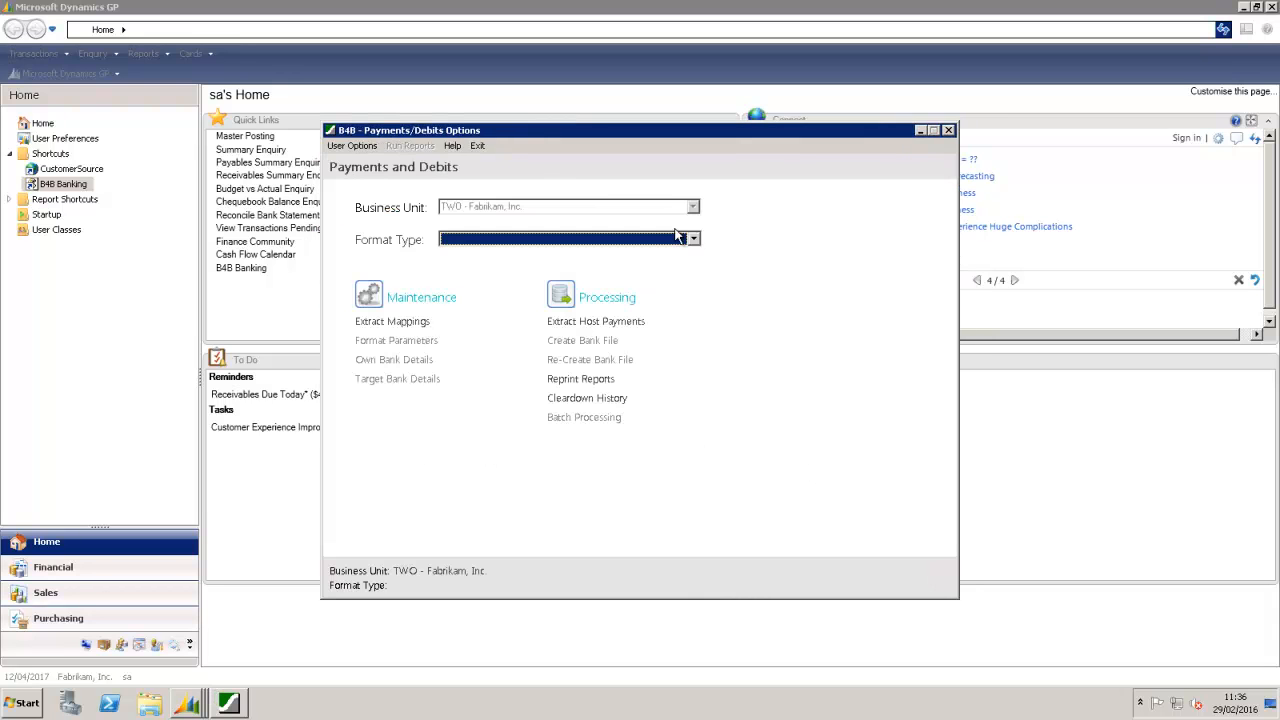
Step: Choose the USLAC USA Local Payments - ACH format and name the output file TWO-USD-010316(2).txt
left_click(692, 238)
scroll(680, 290, "down", 5)
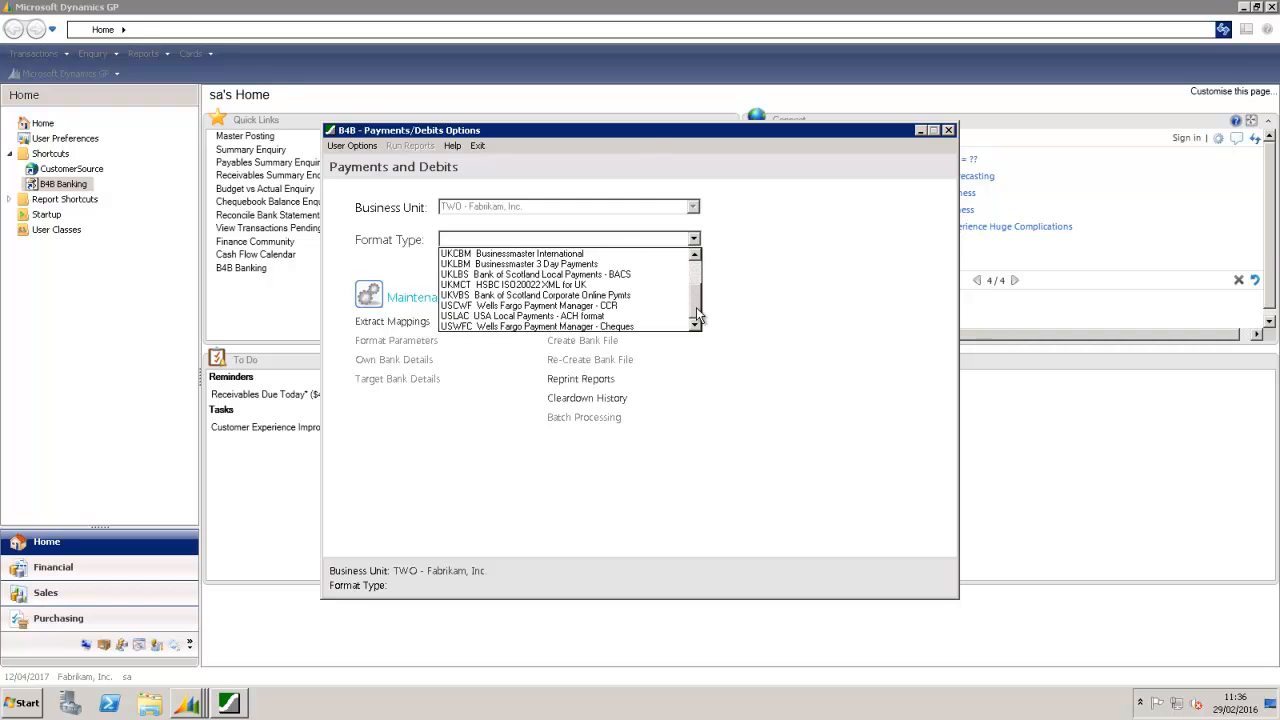
left_click(630, 316)
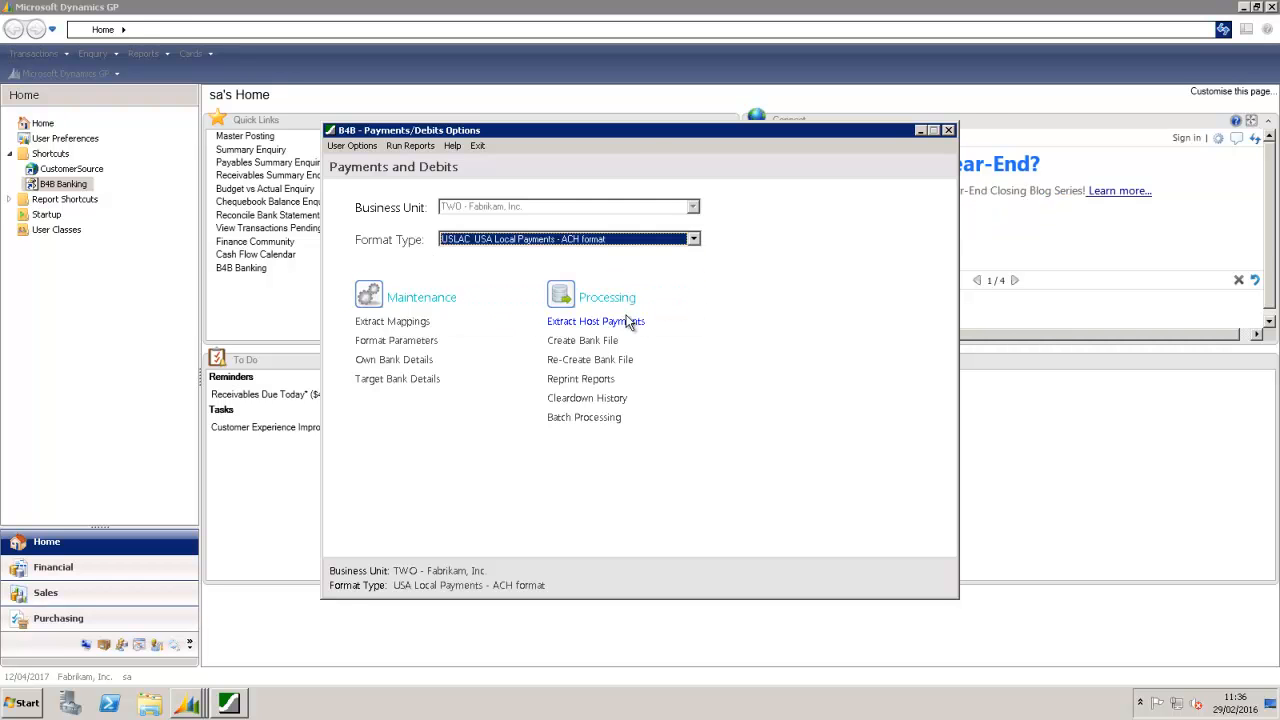
left_click(590, 341)
left_click(497, 300)
type("(2)")
key("Tab")
Step: Validate and create the bank file, then view its payment report
left_click(841, 578)
left_click(887, 577)
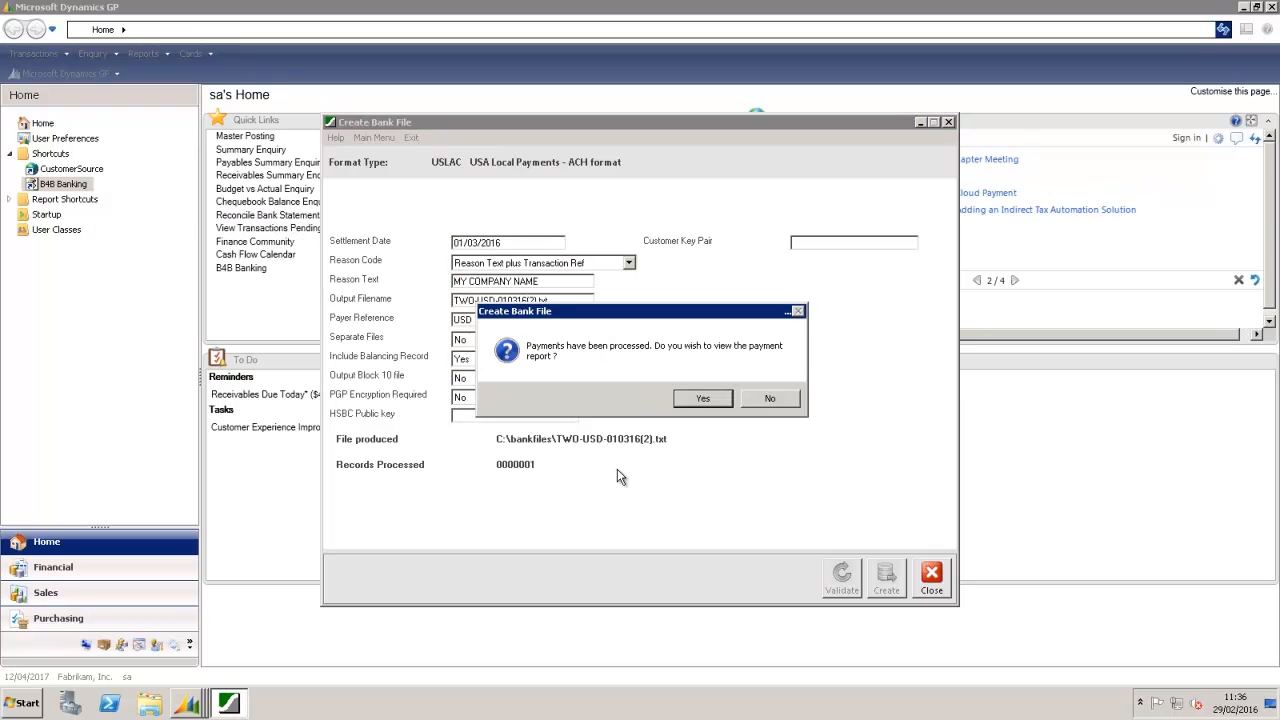
left_click(681, 396)
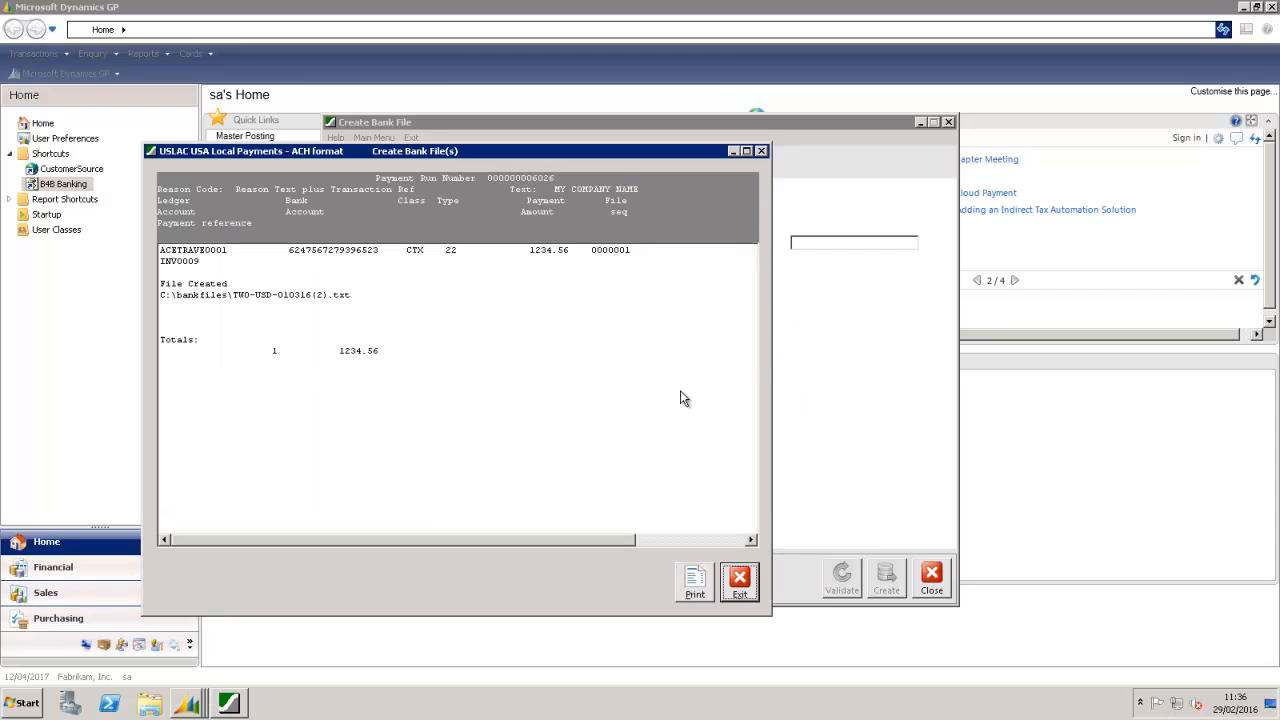